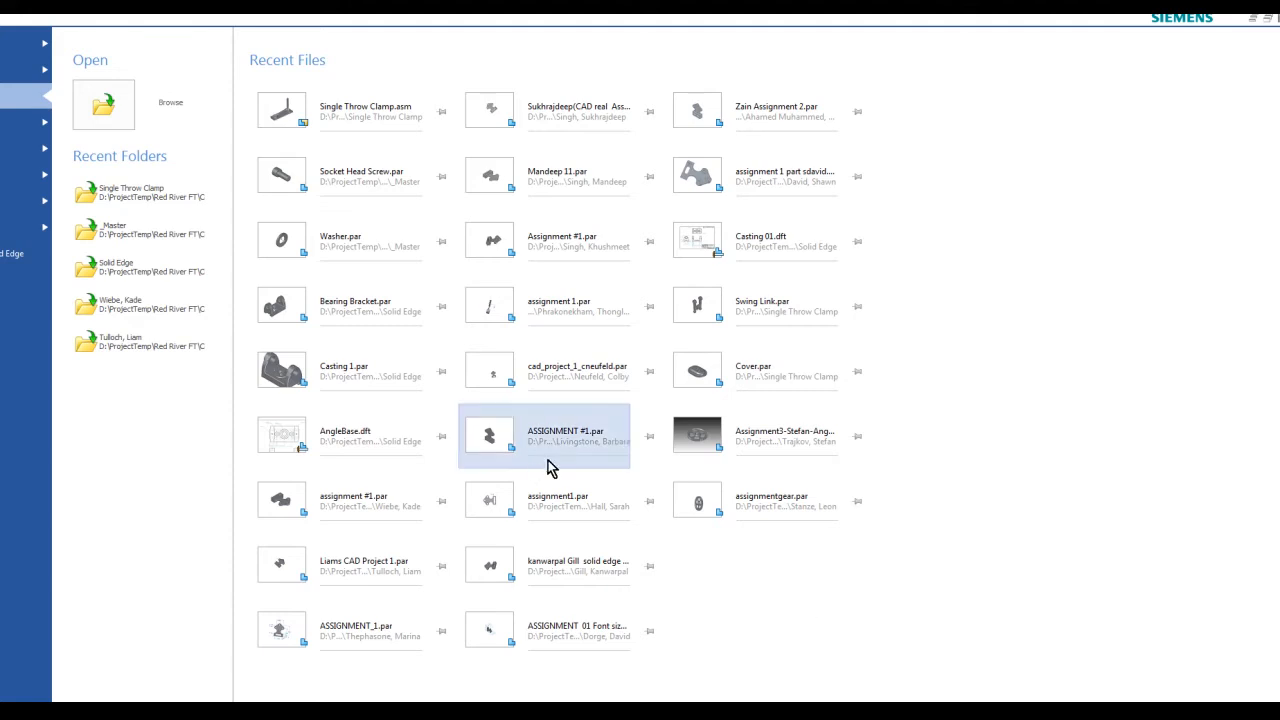
# - Create a new draft document from the ANSI Inch Draft template
pyautogui.click(22, 69)
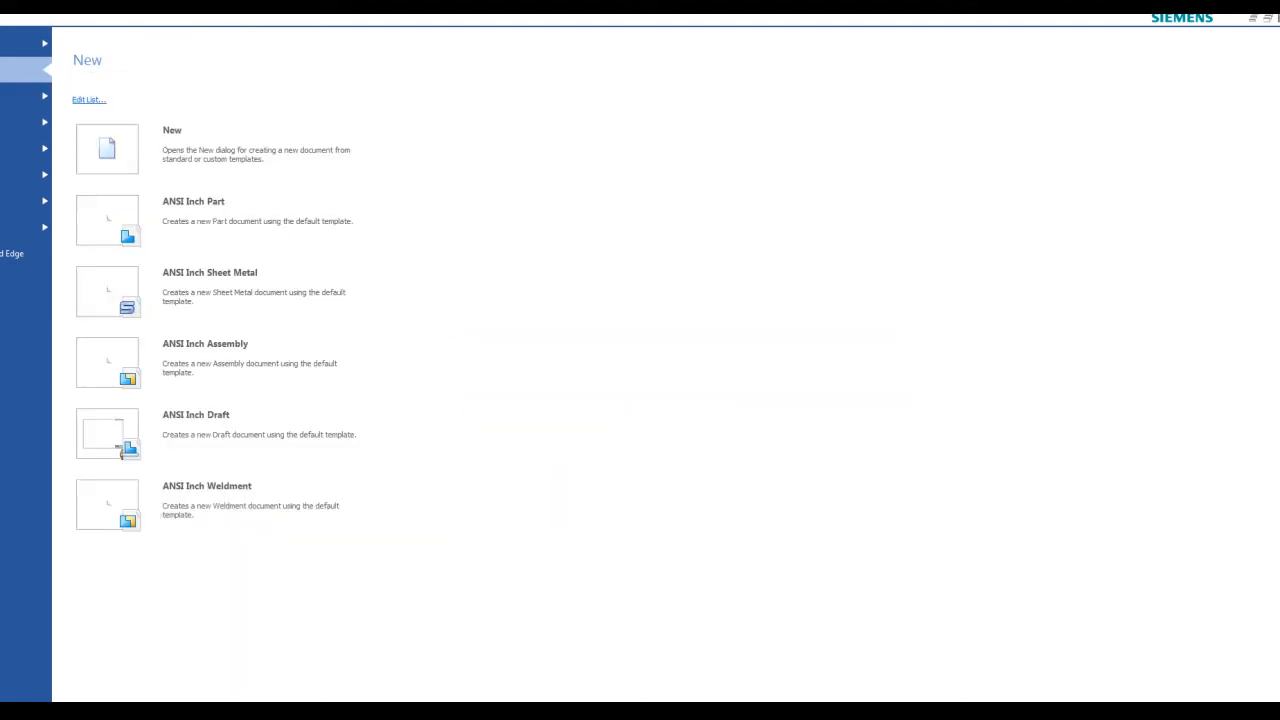
pyautogui.moveTo(177, 429)
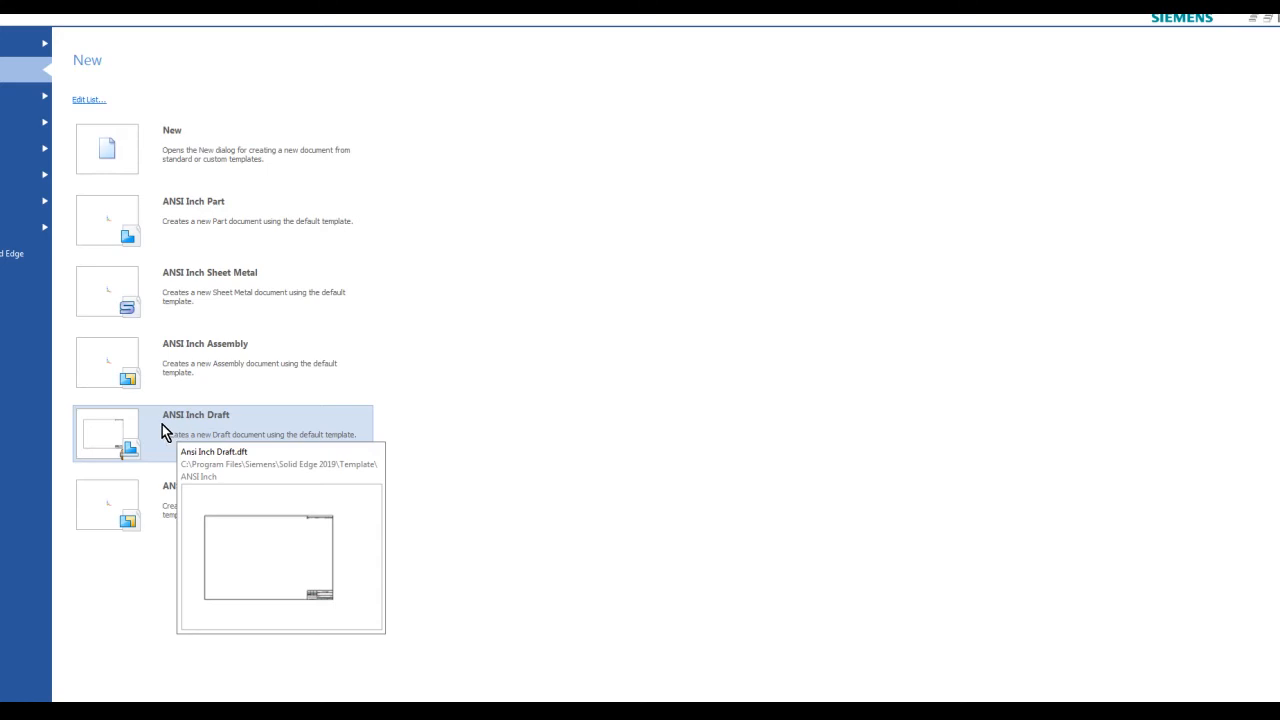
pyautogui.click(172, 423)
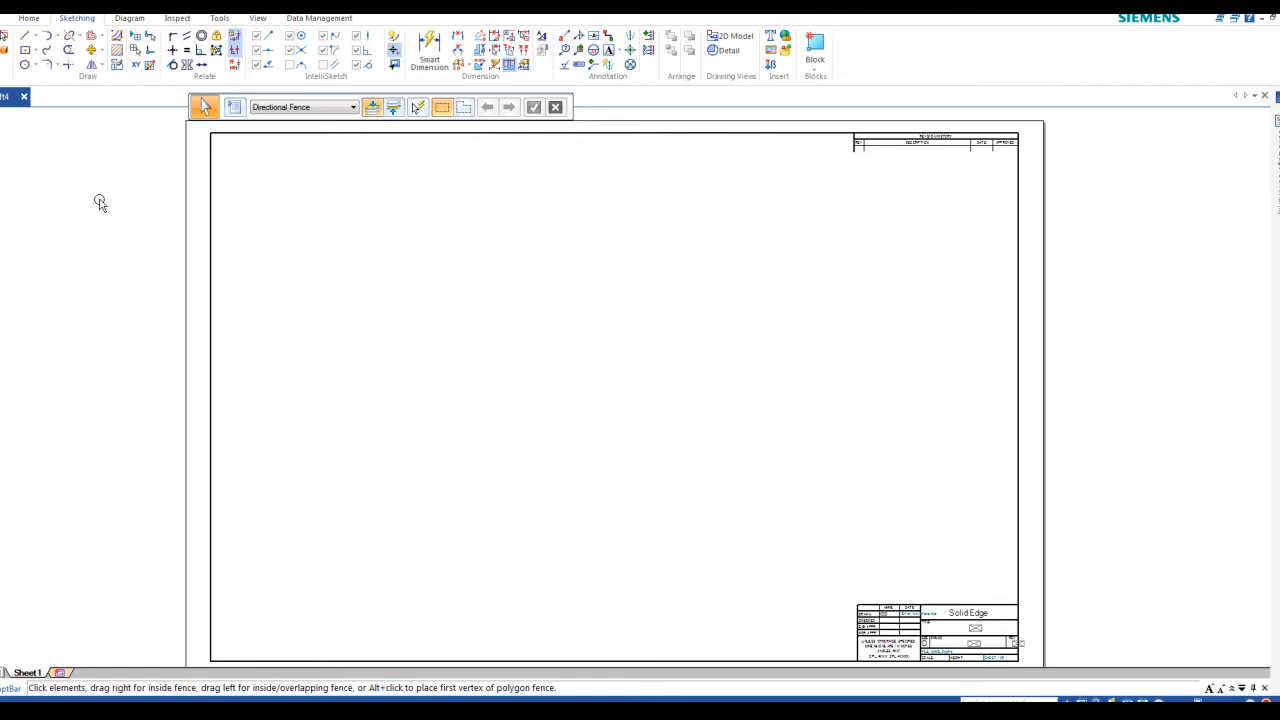
# - Start the View Wizard and browse to Mantech > Mantech 2020 > Assignments > Assignment 3 > _Master > Single Throw Clamp
pyautogui.click(28, 18)
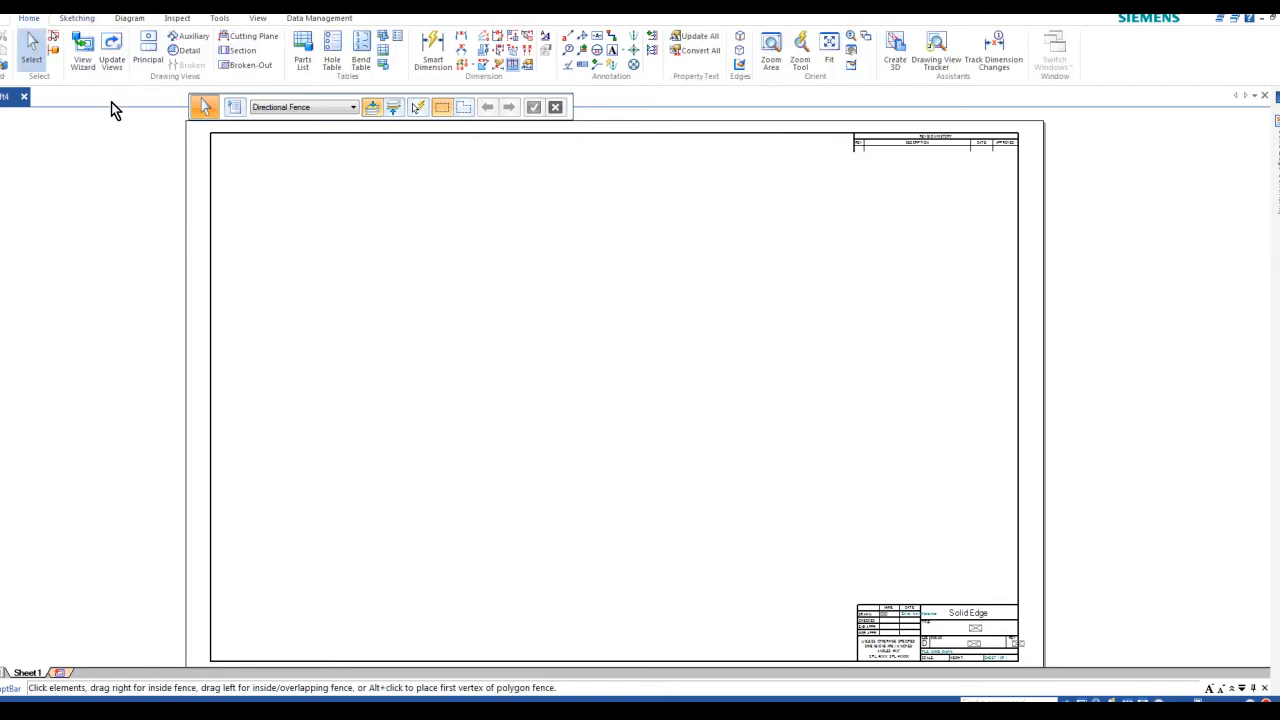
pyautogui.click(85, 52)
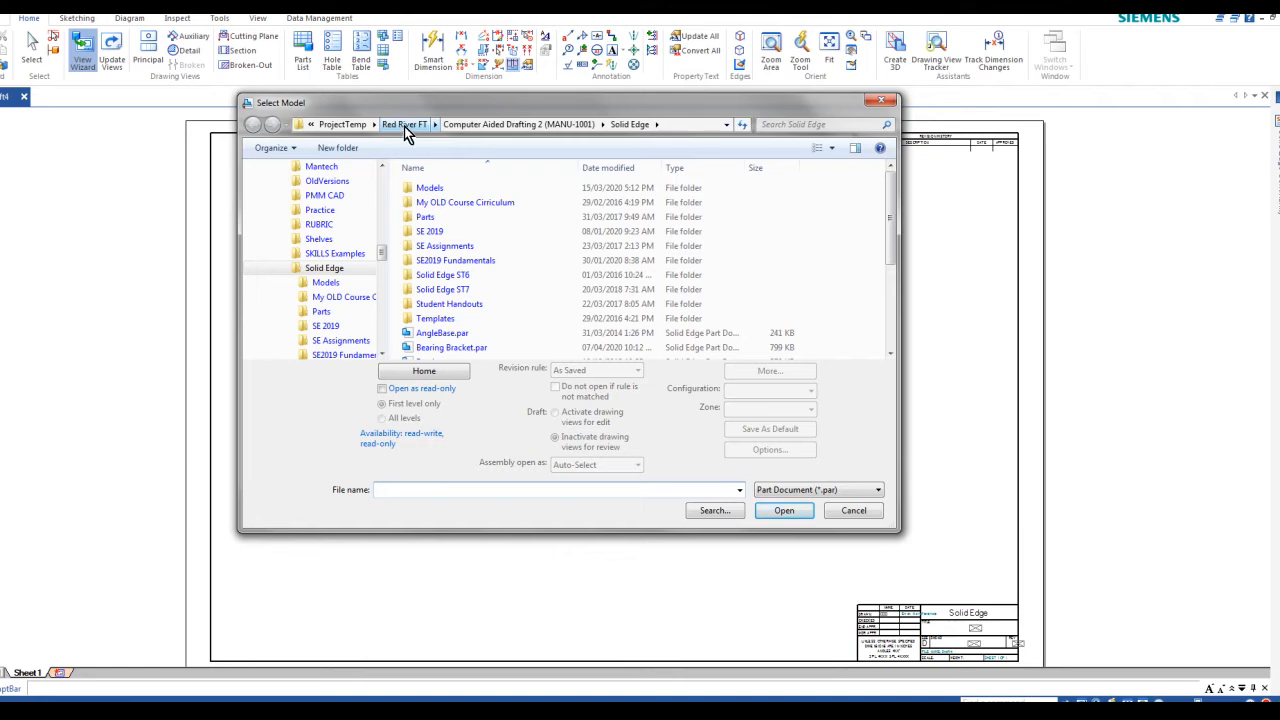
pyautogui.click(489, 126)
pyautogui.moveTo(891, 260); pyautogui.dragTo(891, 241)
pyautogui.doubleClick(587, 275)
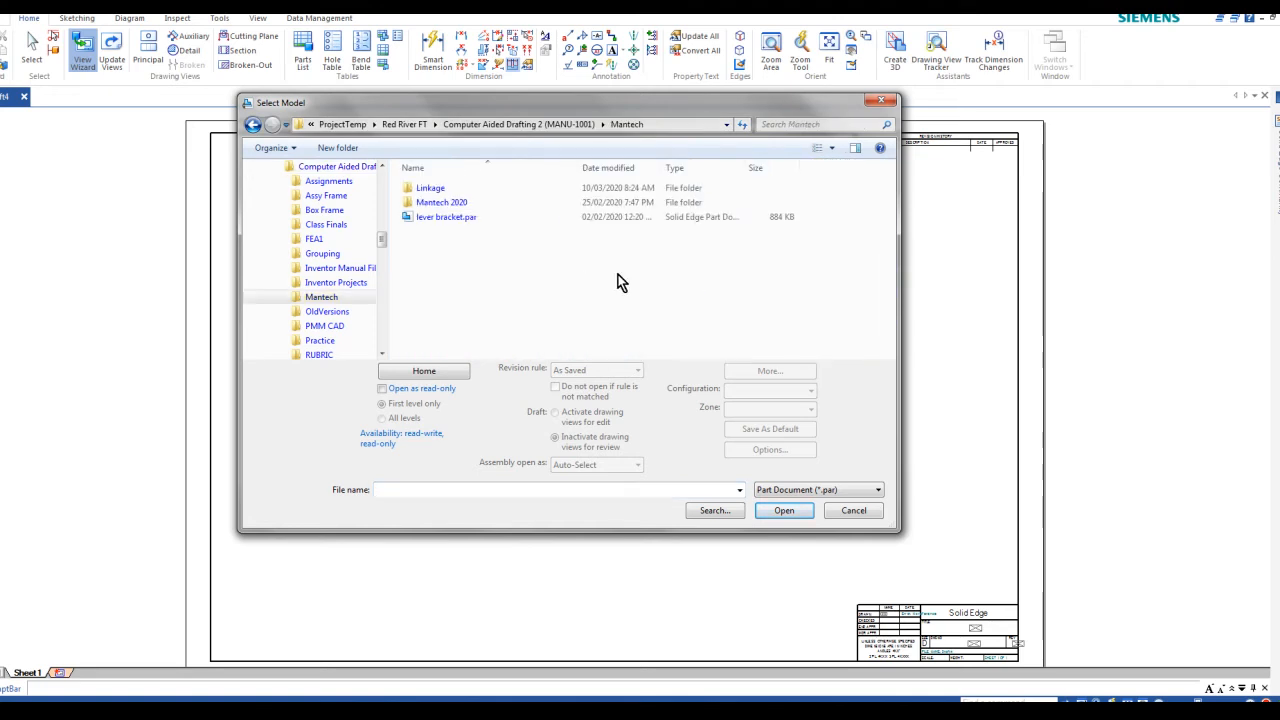
pyautogui.doubleClick(430, 205)
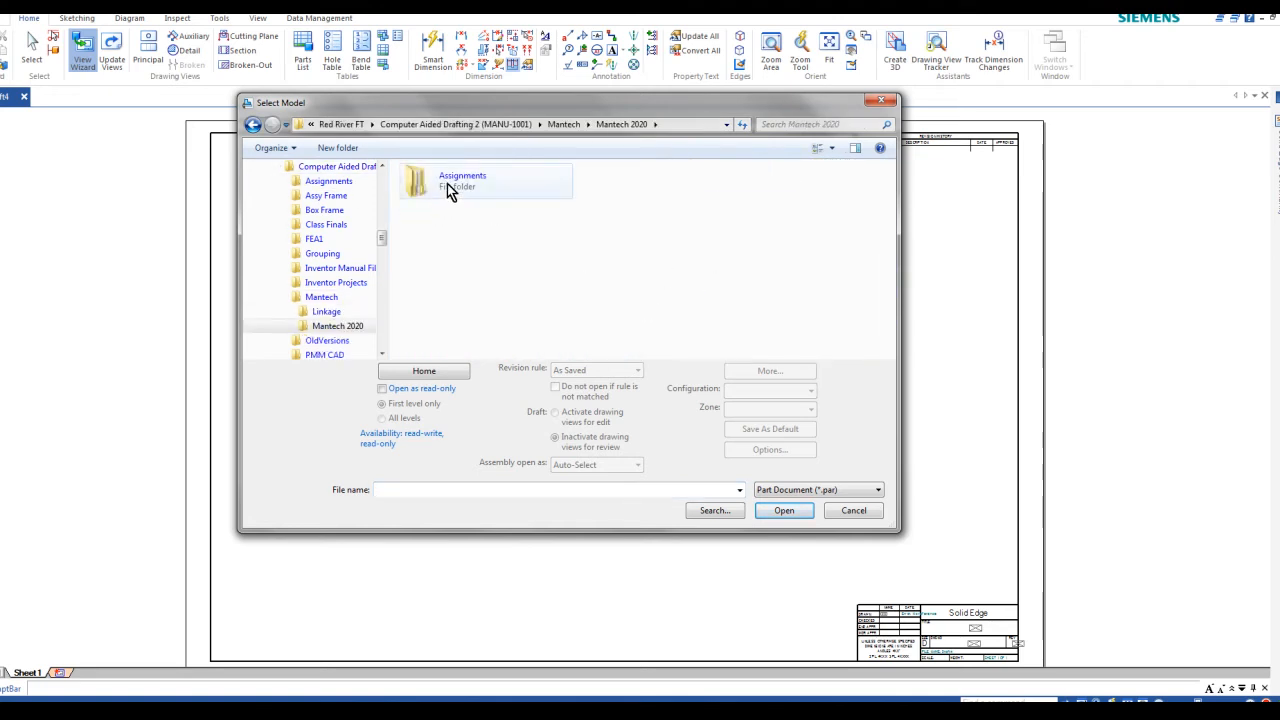
pyautogui.doubleClick(440, 188)
pyautogui.doubleClick(458, 222)
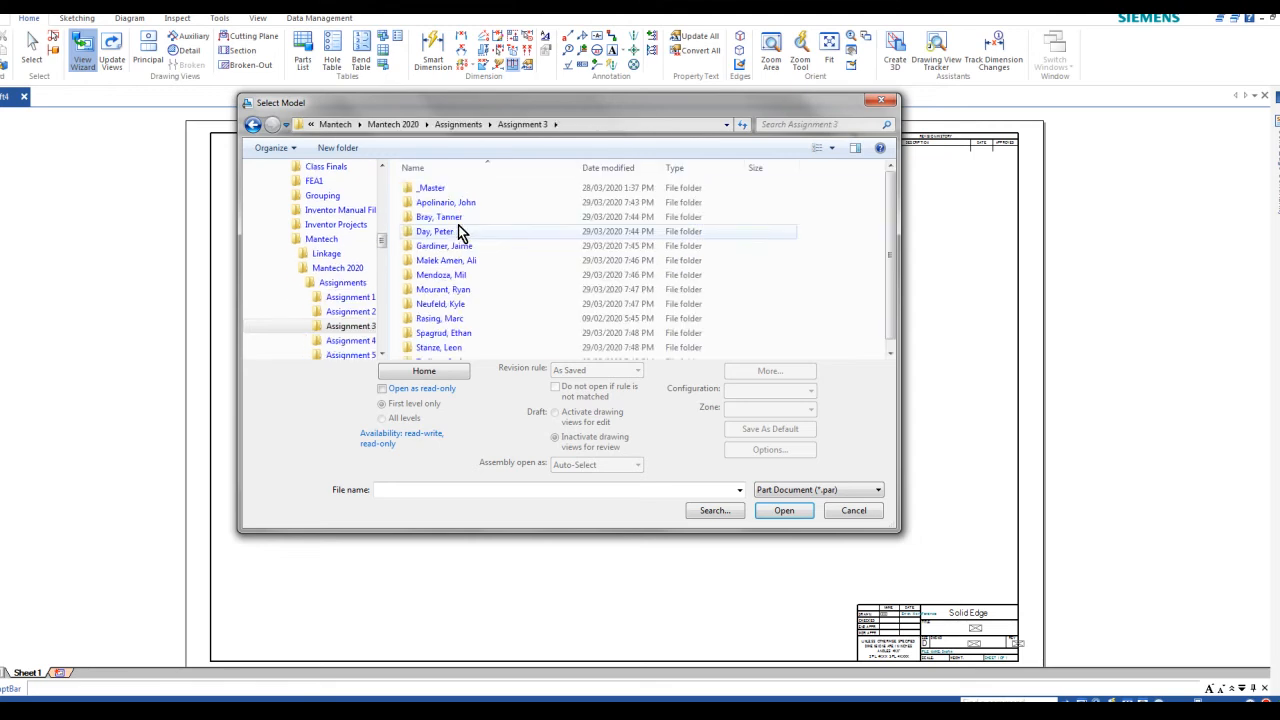
pyautogui.doubleClick(431, 192)
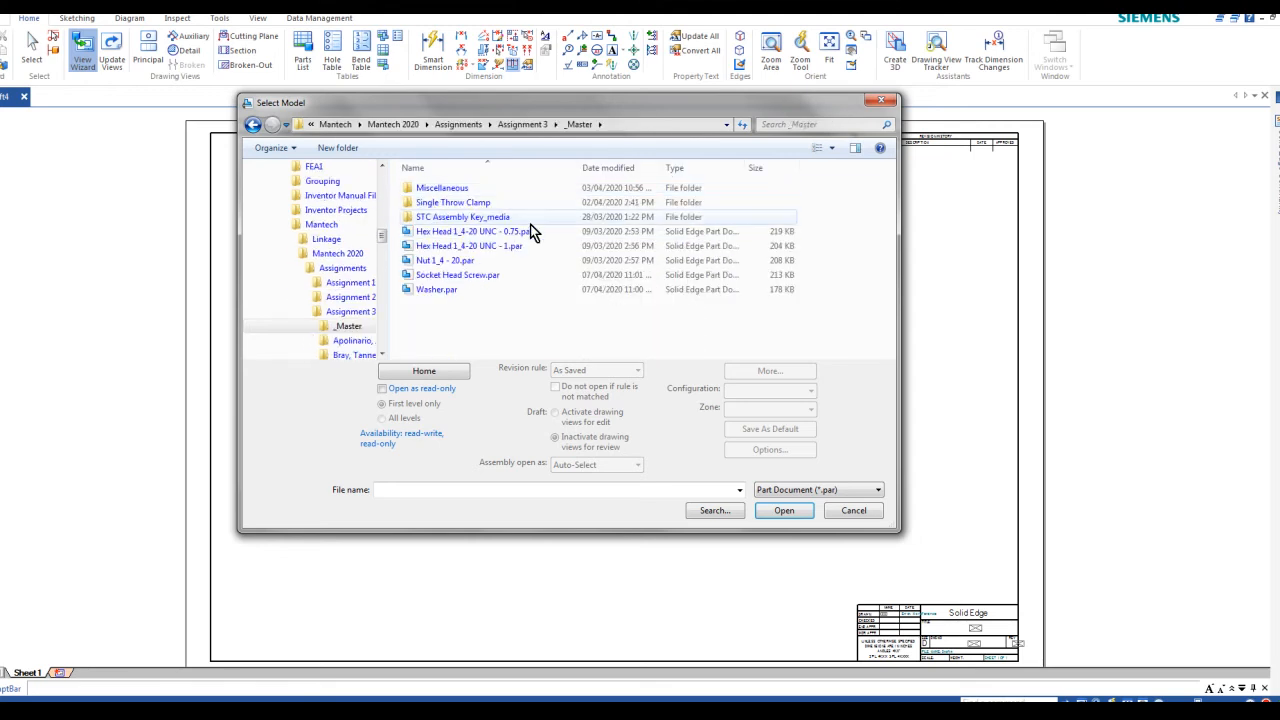
pyautogui.doubleClick(439, 205)
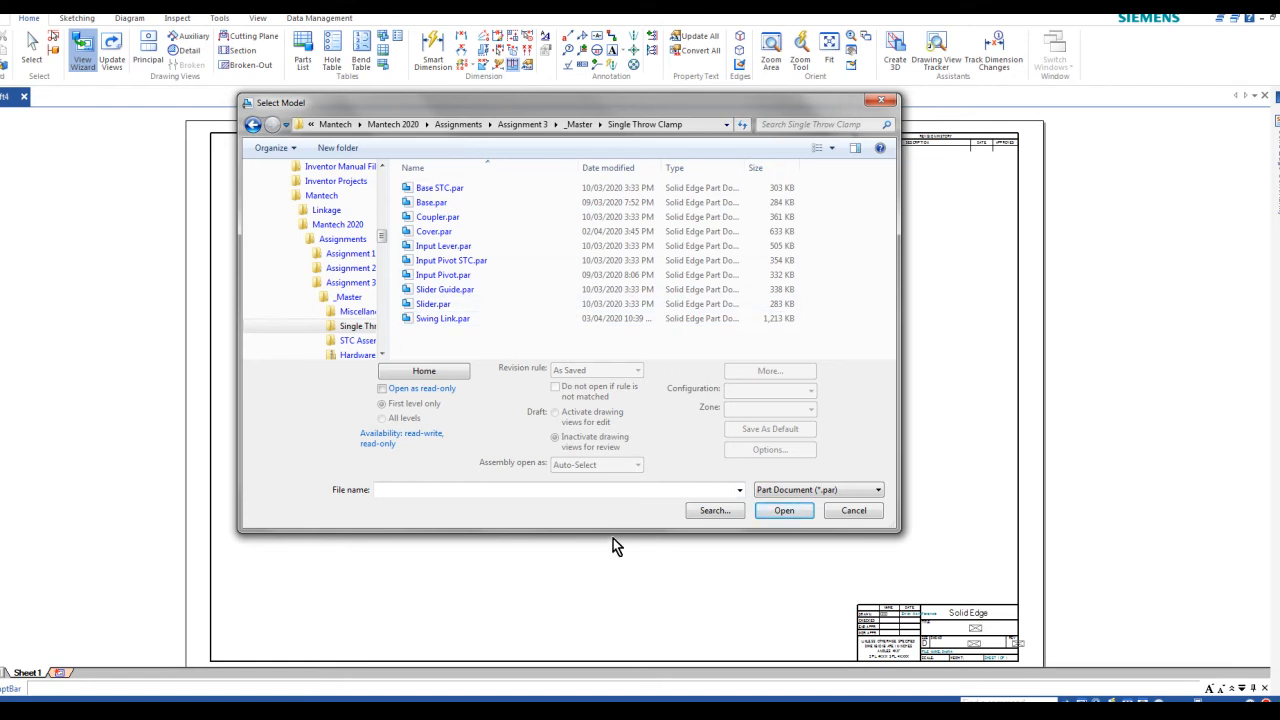
# - Filter the model files to Assembly Document (*.asm) and open Single Throw Clamp.asm for the drawing view
pyautogui.moveTo(616, 533); pyautogui.dragTo(616, 555)
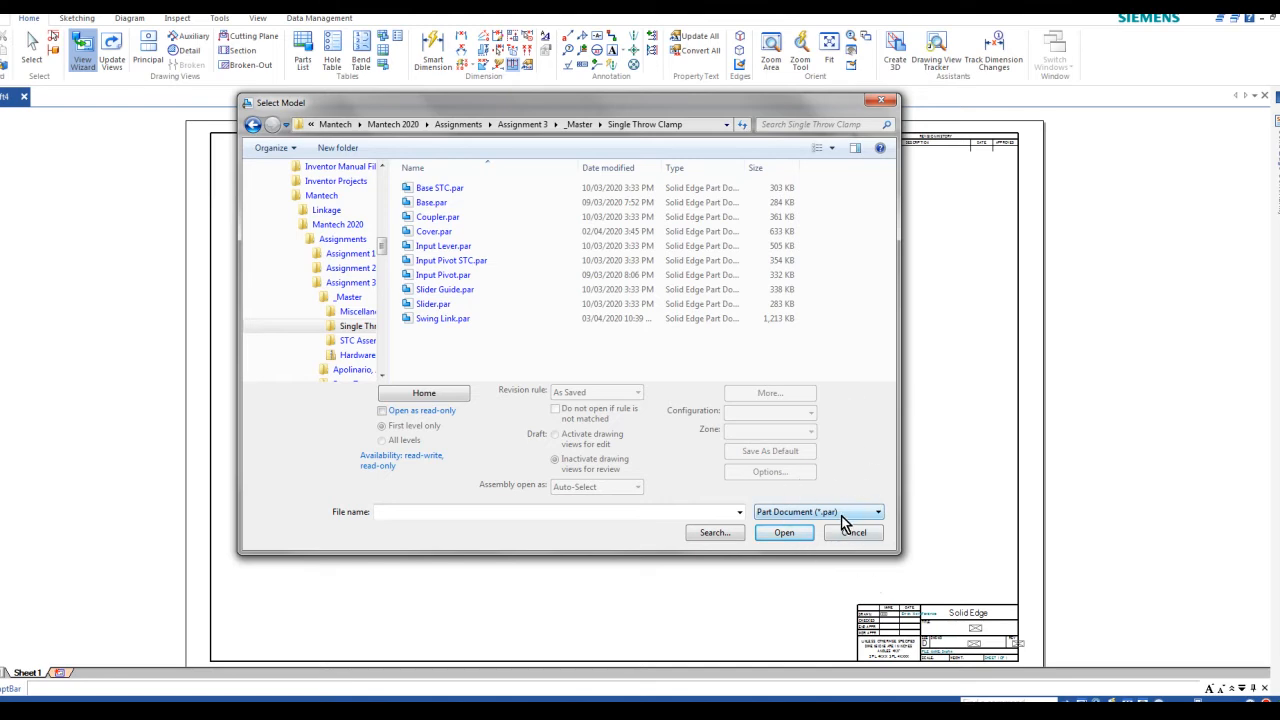
pyautogui.click(877, 513)
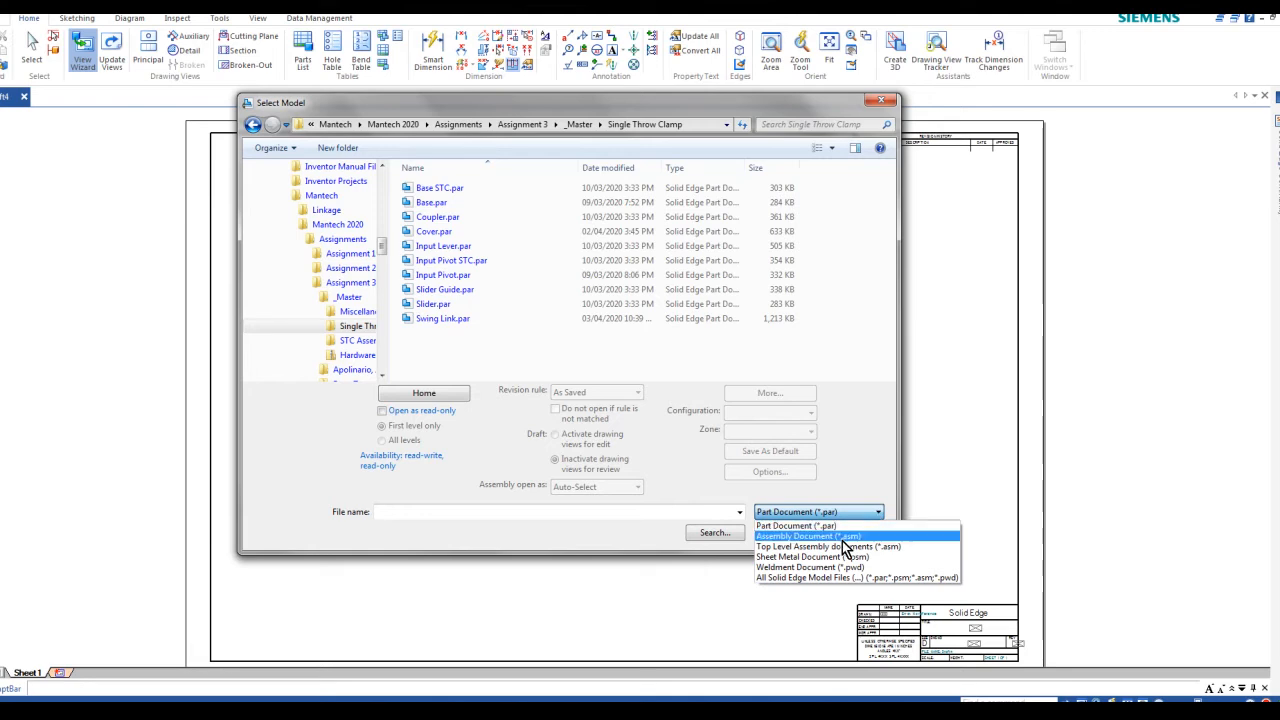
pyautogui.click(842, 539)
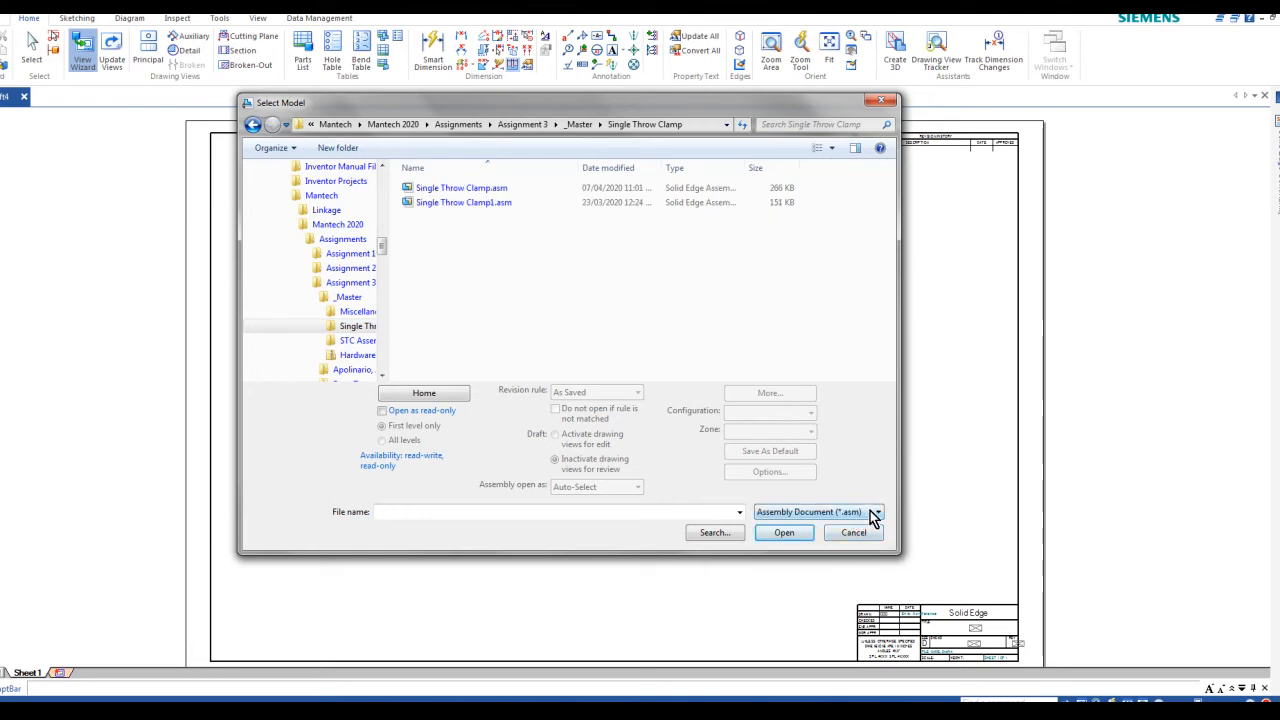
pyautogui.click(876, 512)
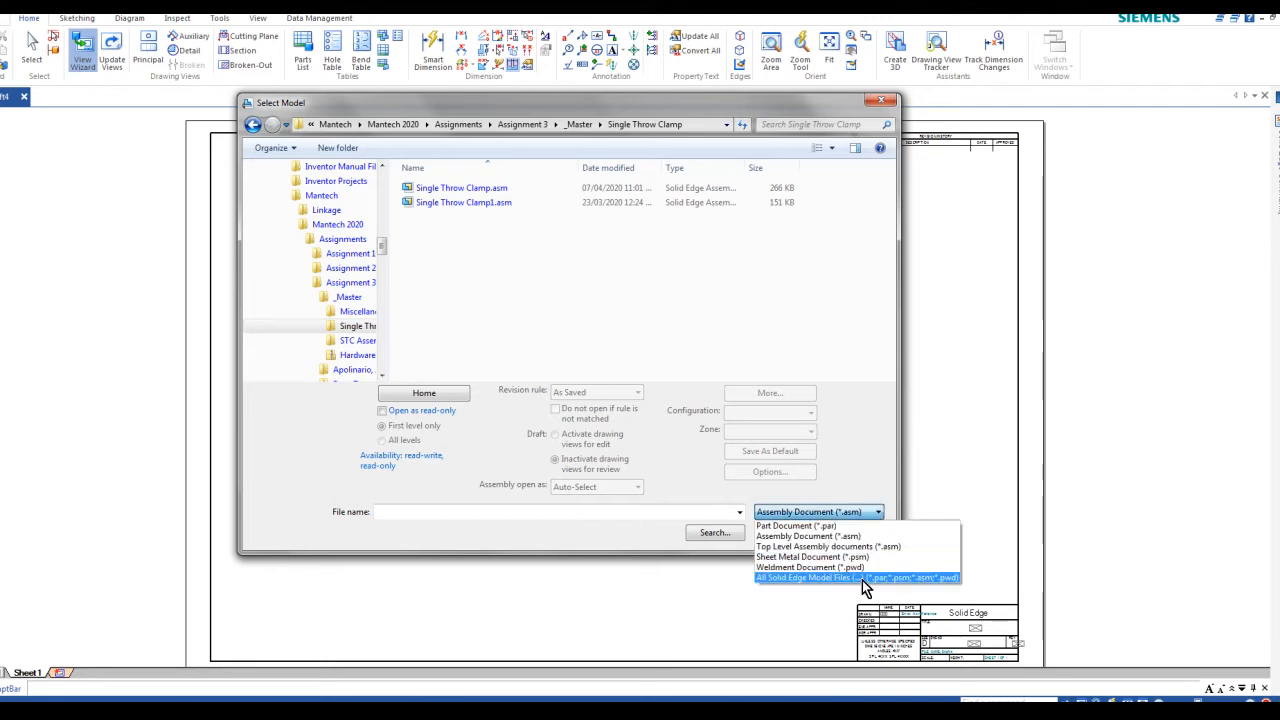
pyautogui.click(862, 580)
pyautogui.click(862, 516)
pyautogui.click(822, 537)
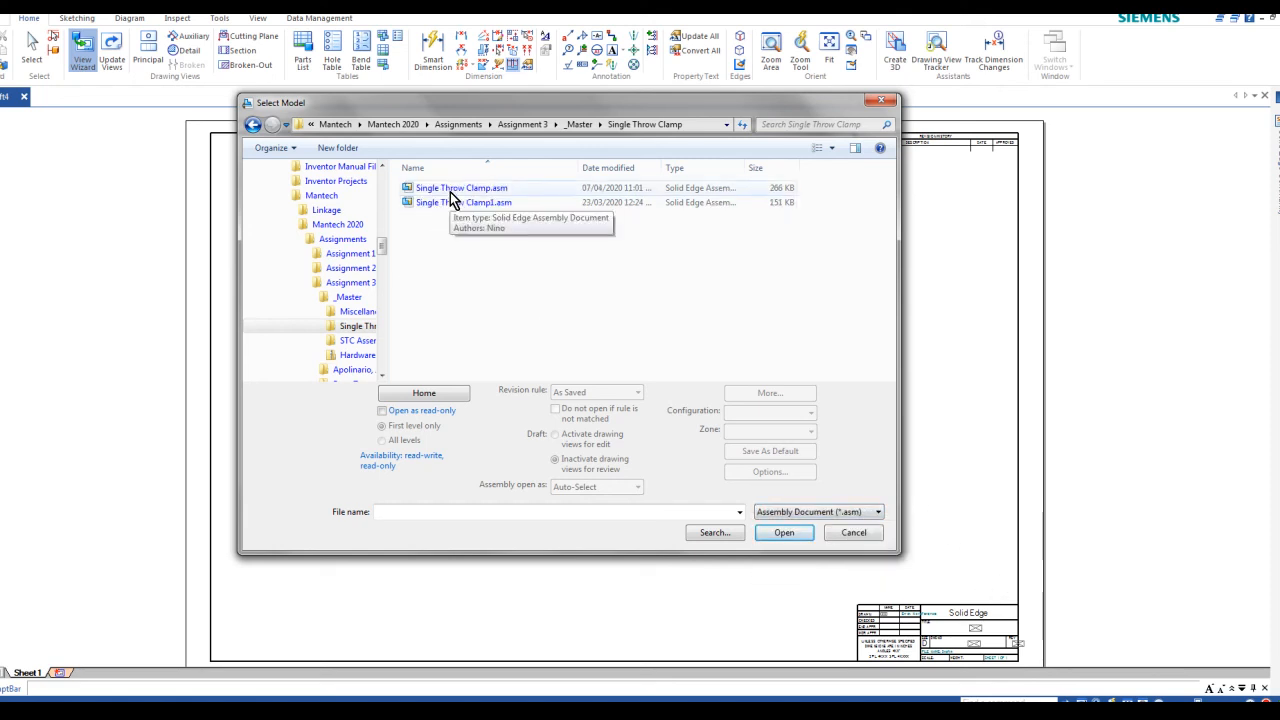
pyautogui.click(451, 199)
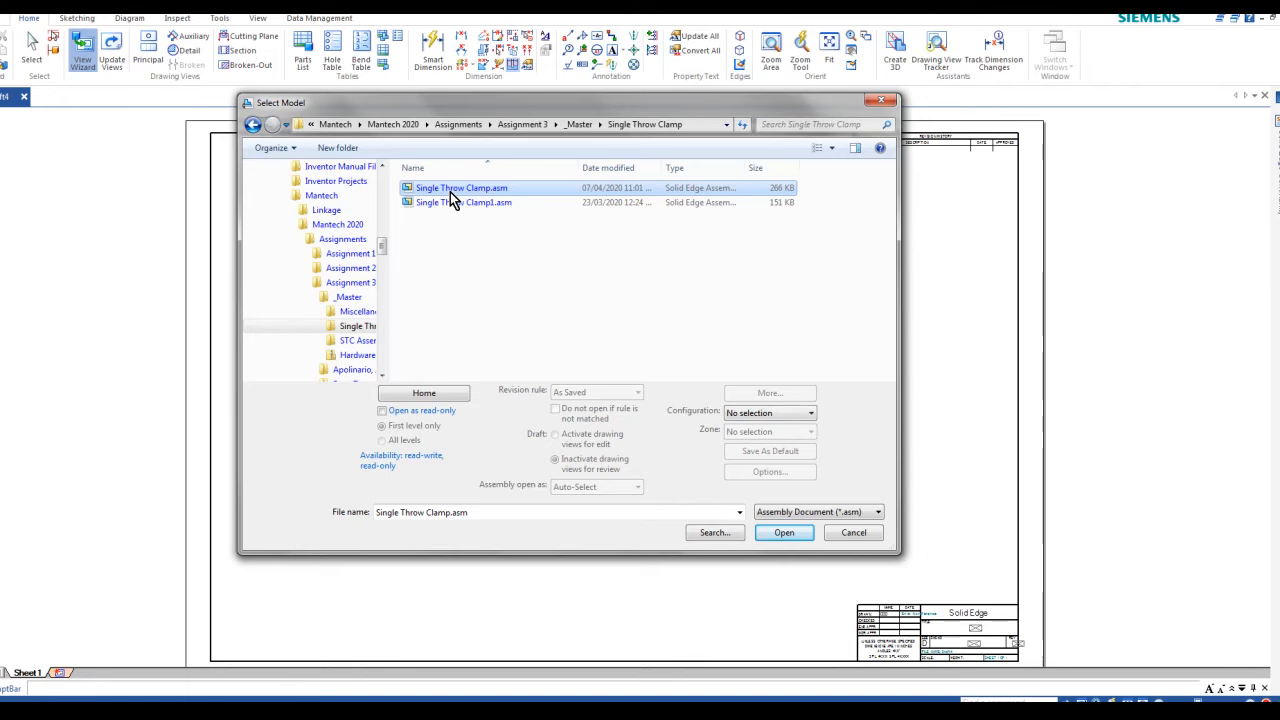
pyautogui.click(787, 533)
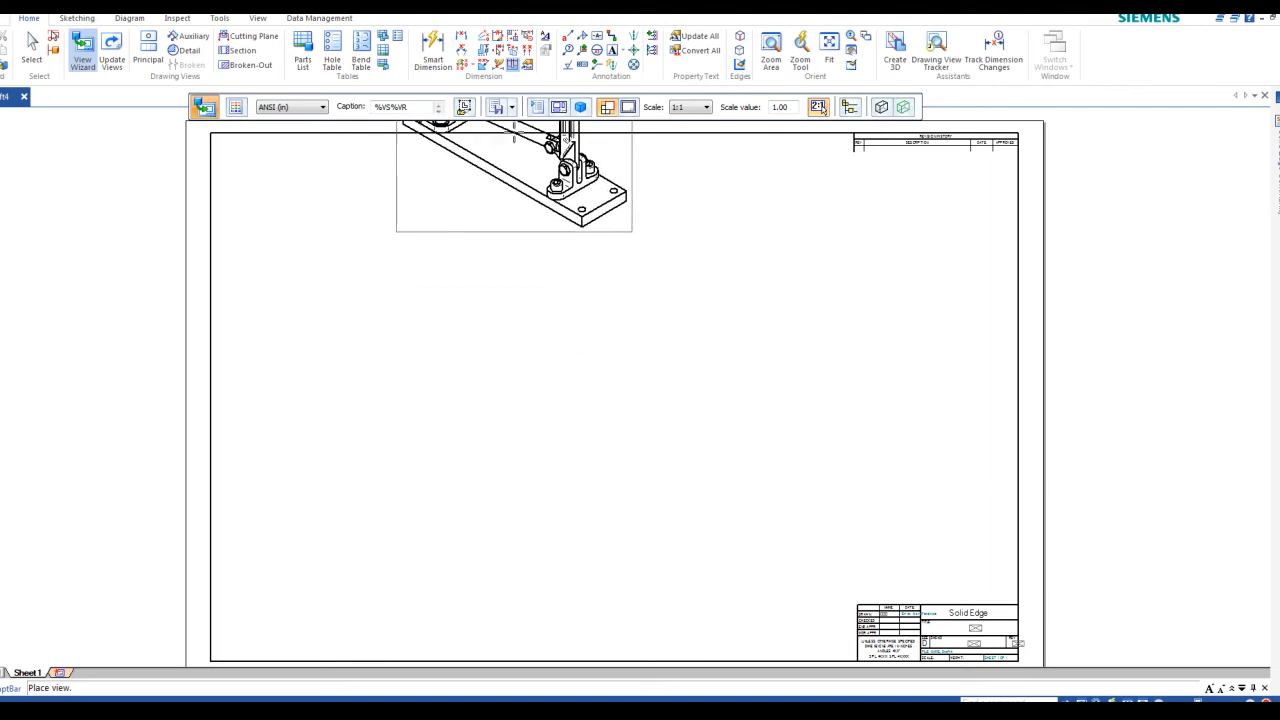
# - Set the primary view to front and place only that assembly view in the middle of the sheet
pyautogui.click(557, 108)
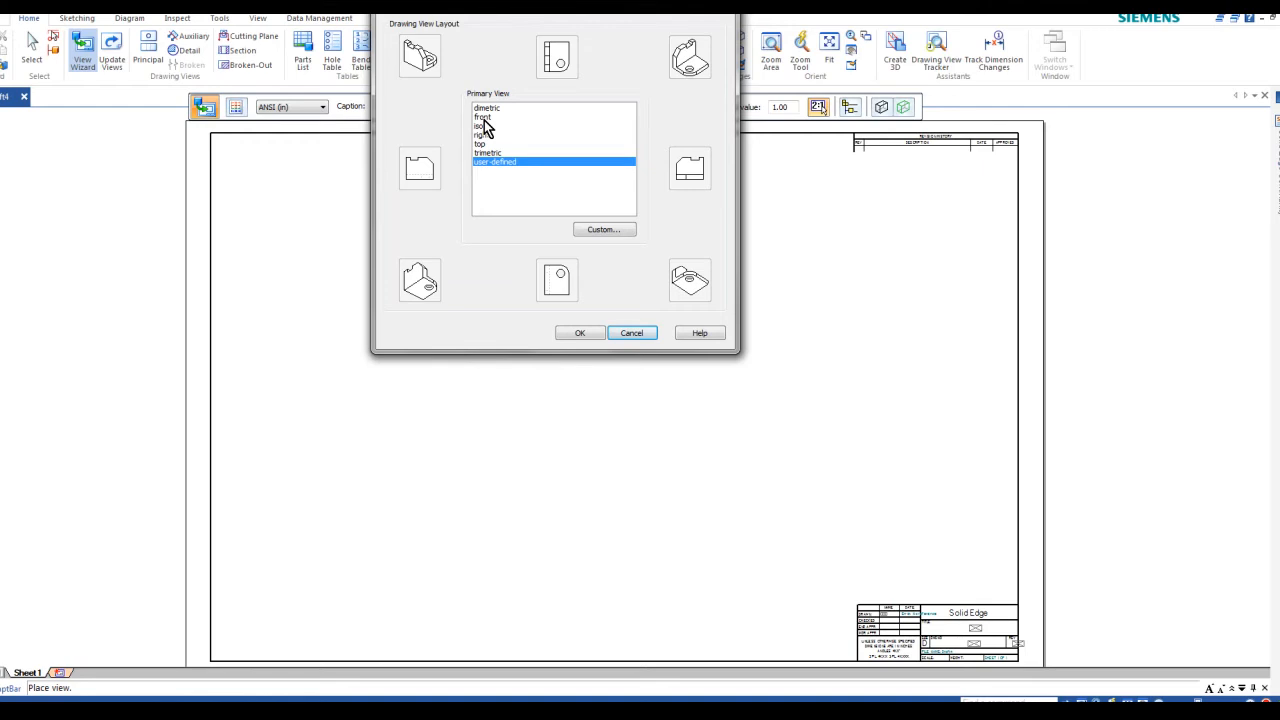
pyautogui.click(483, 119)
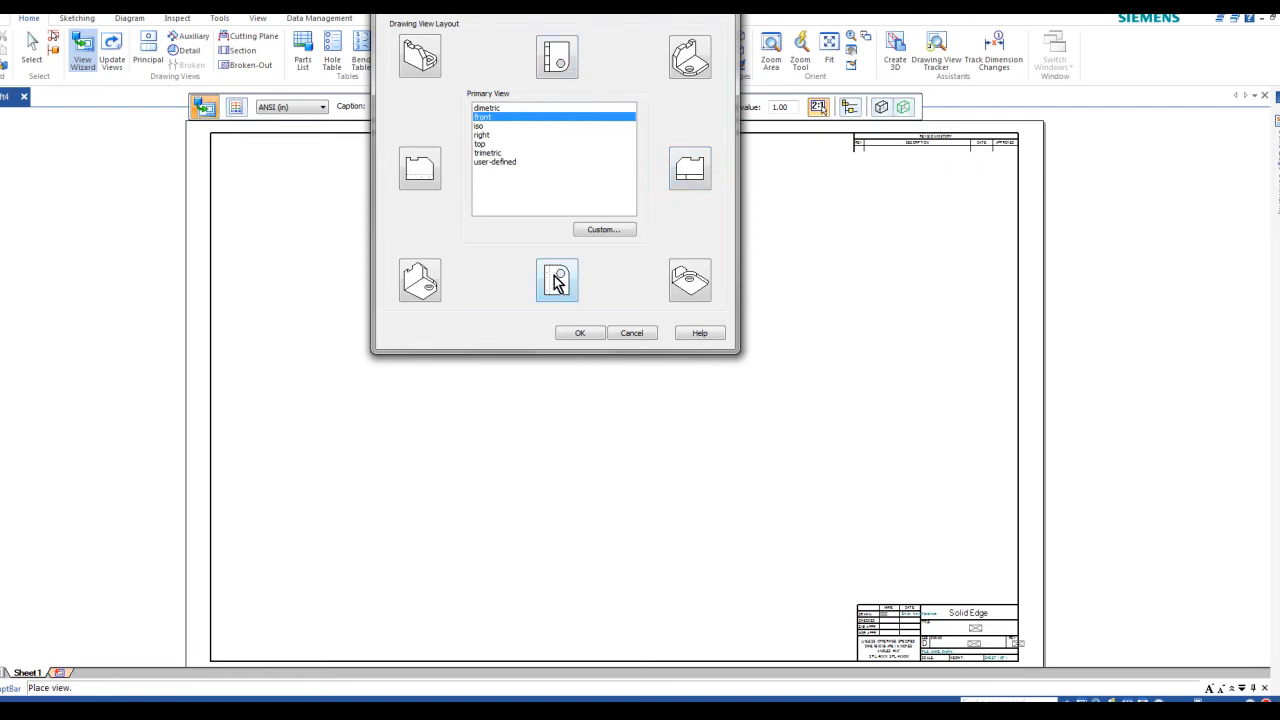
pyautogui.click(578, 334)
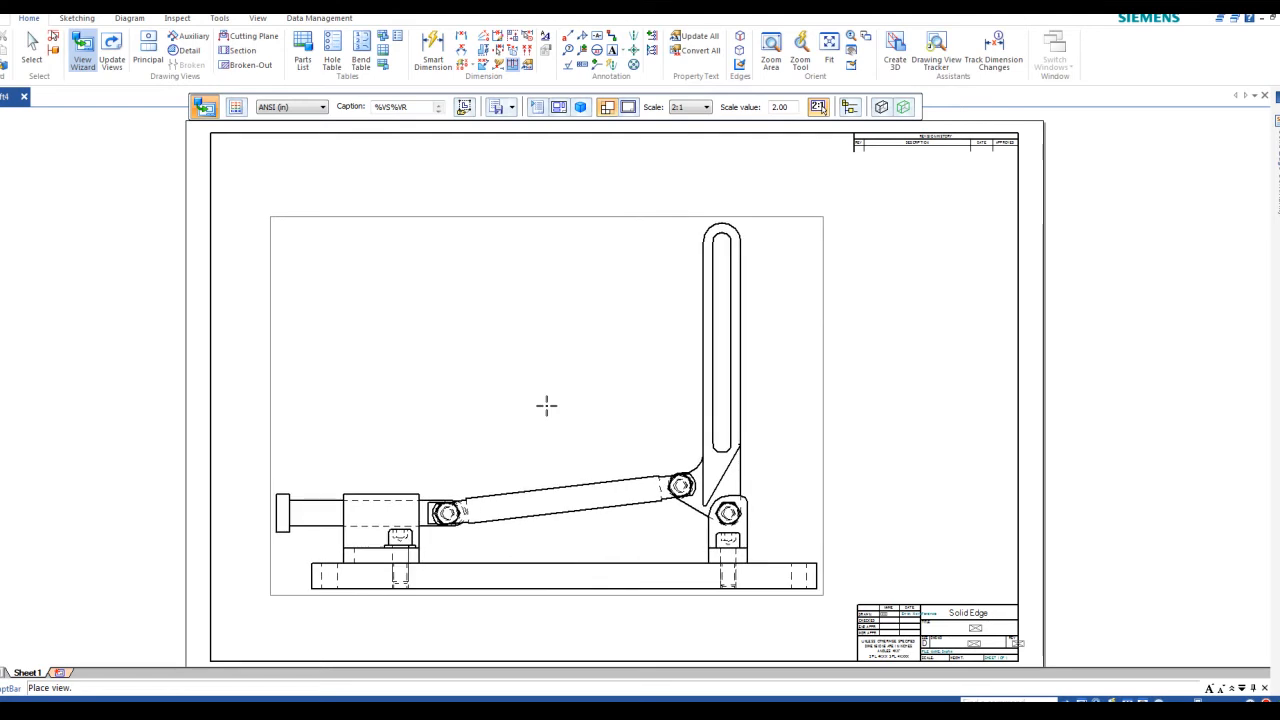
pyautogui.click(546, 404)
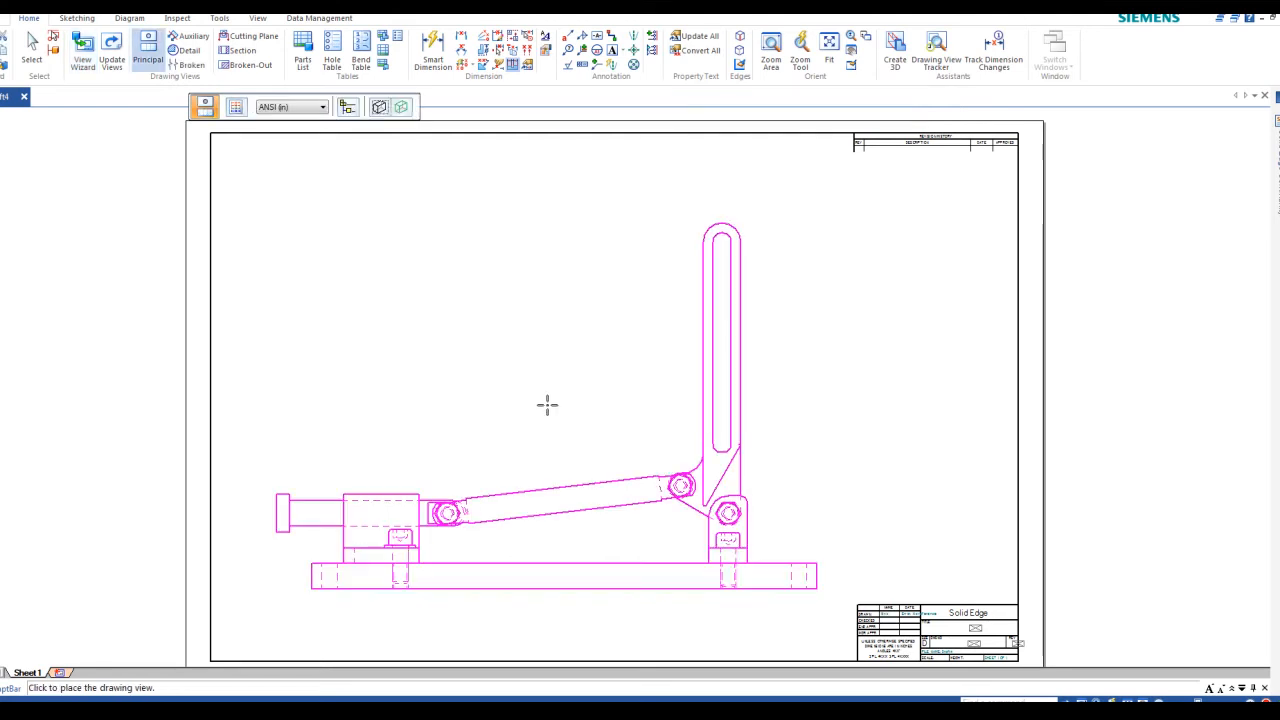
pyautogui.press('Escape')
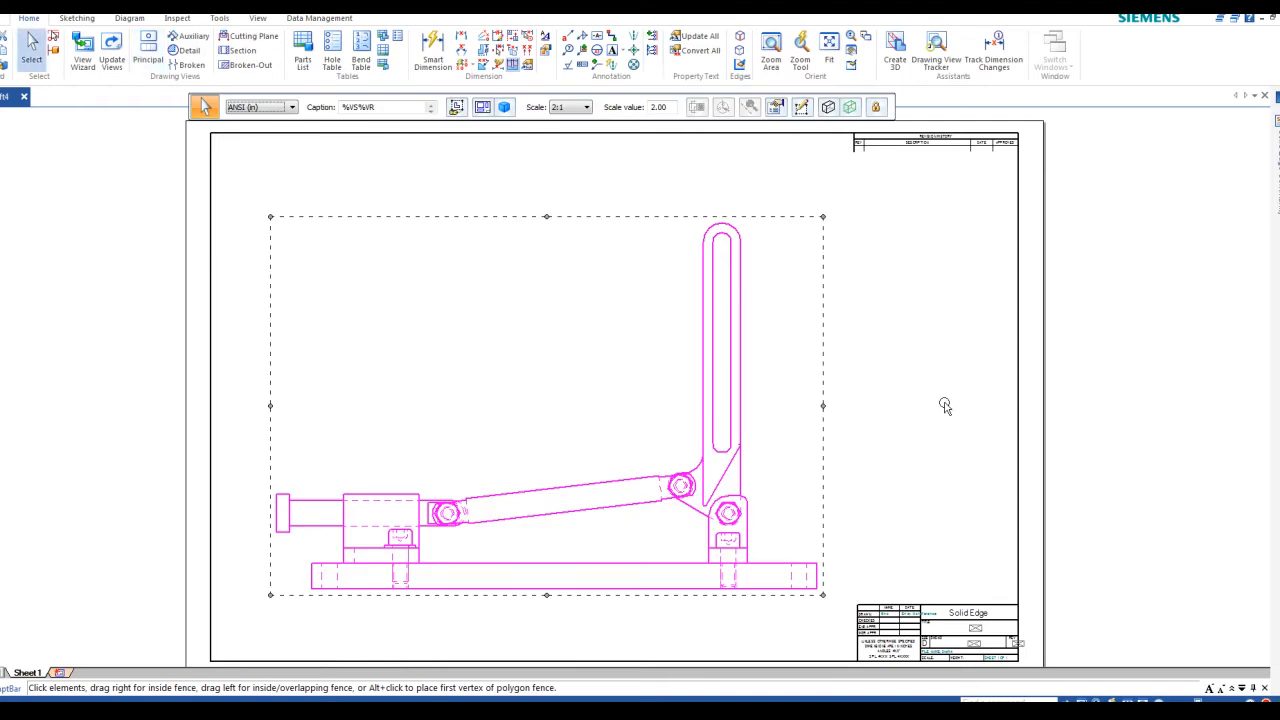
pyautogui.click(918, 403)
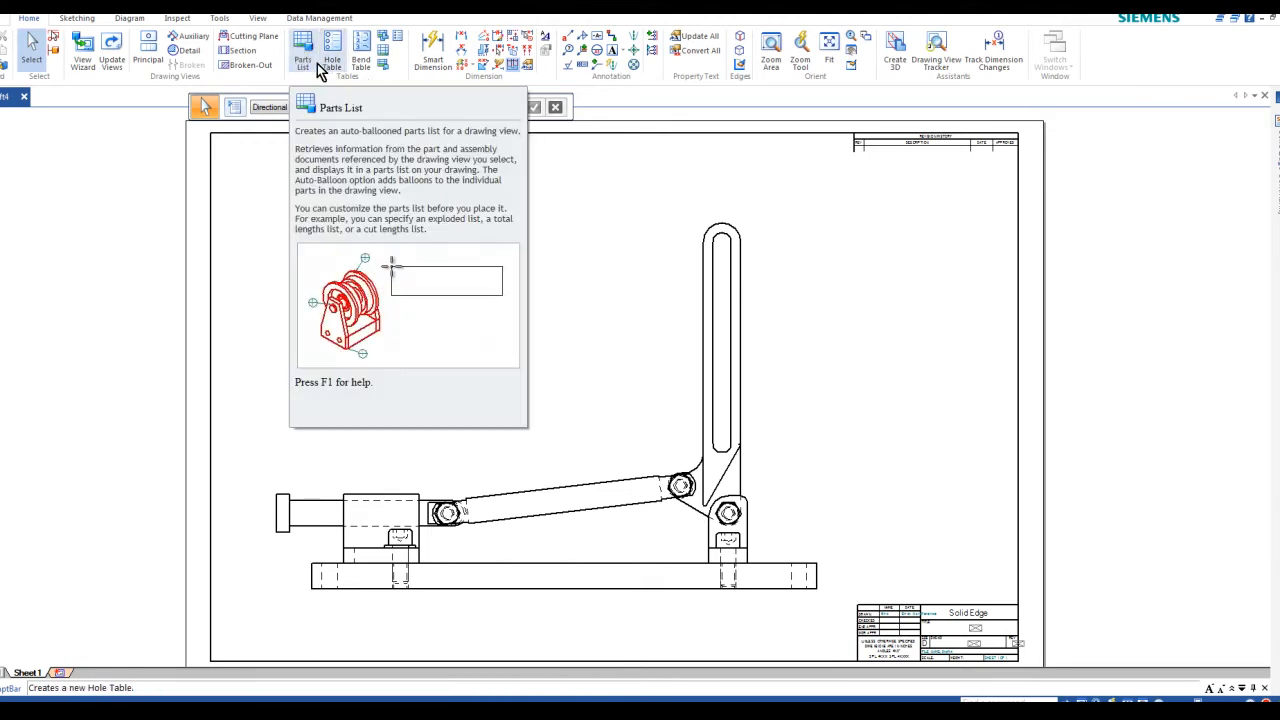
# - Start the Balloon command and examine the general, shape, text and leader, and smart depth settings in its properties
pyautogui.click(568, 50)
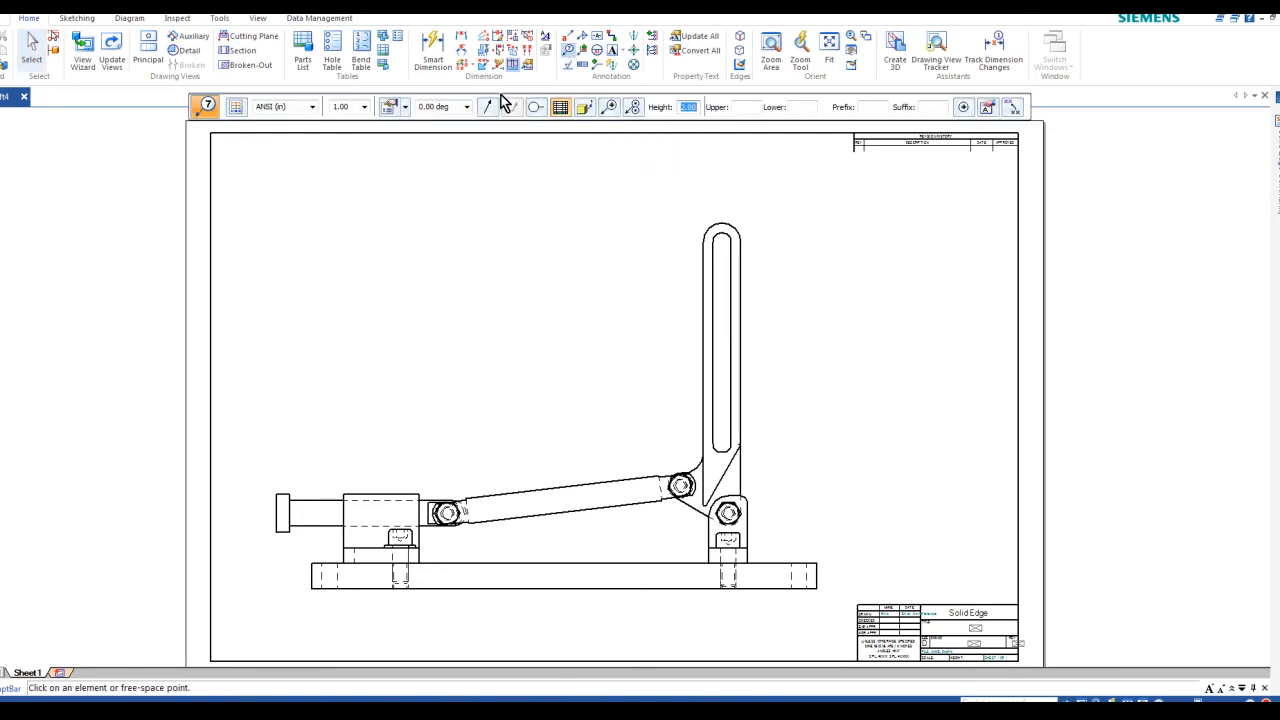
pyautogui.click(389, 107)
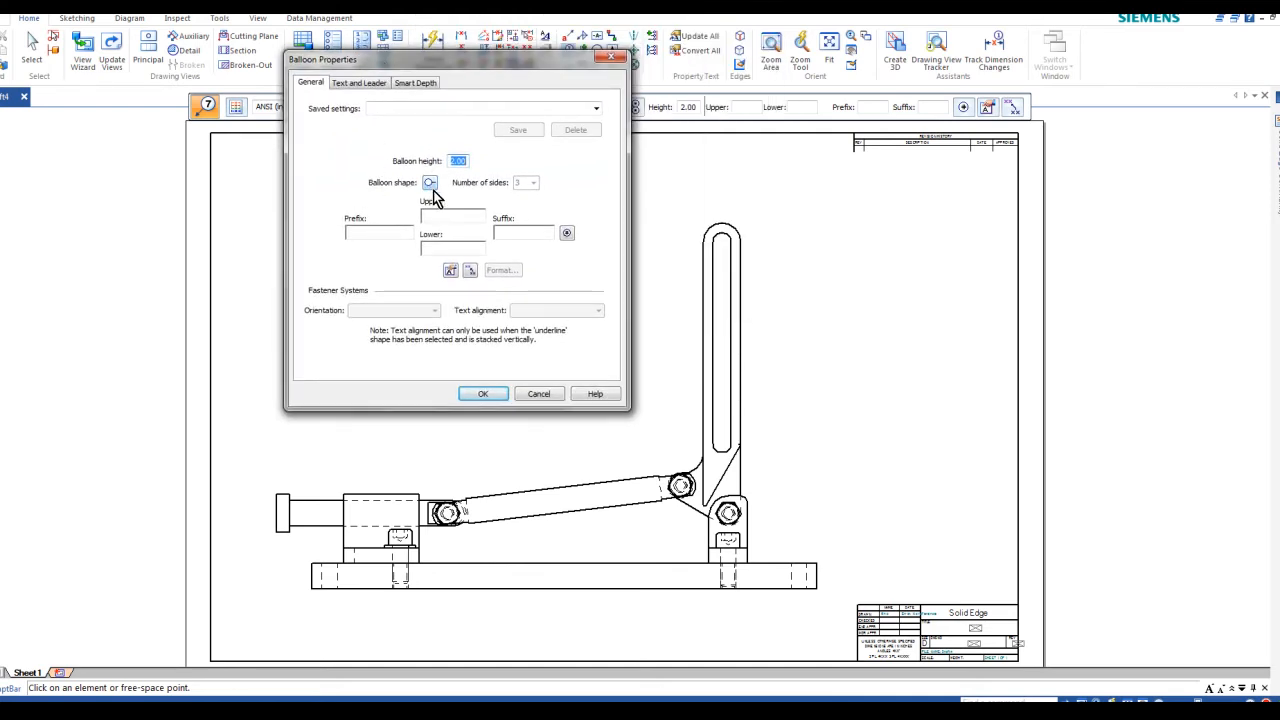
pyautogui.click(430, 185)
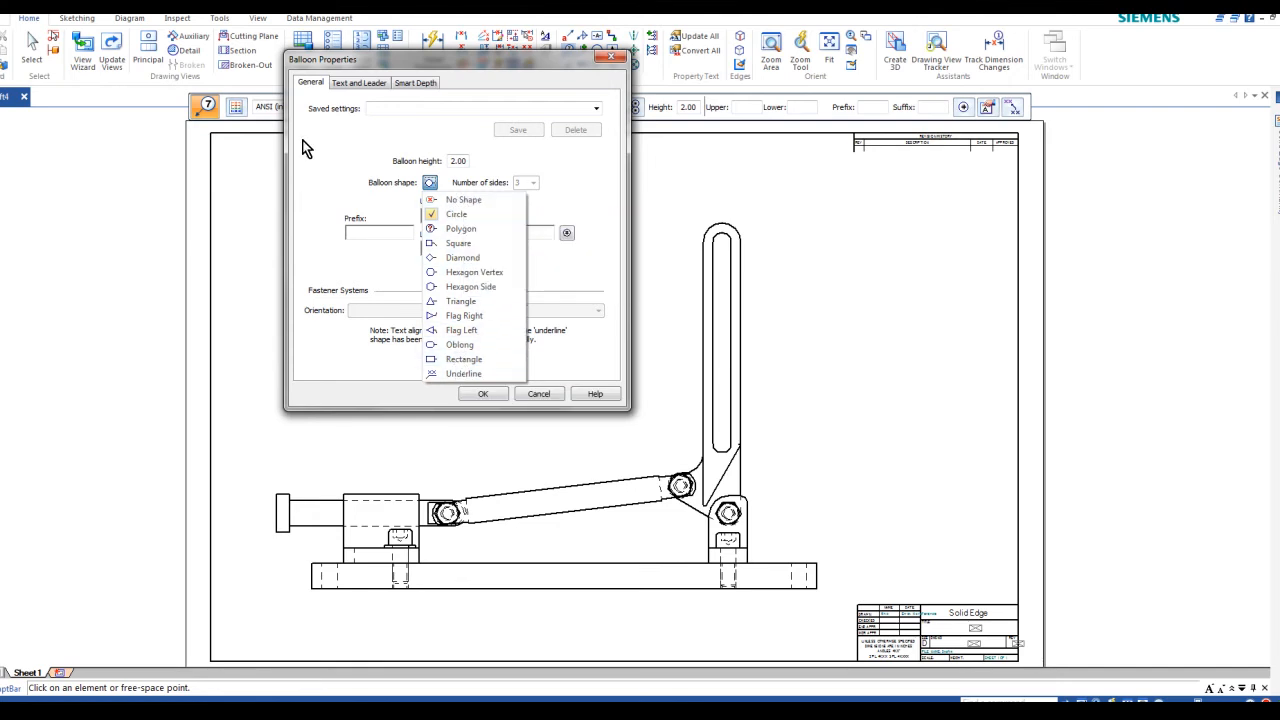
pyautogui.click(344, 147)
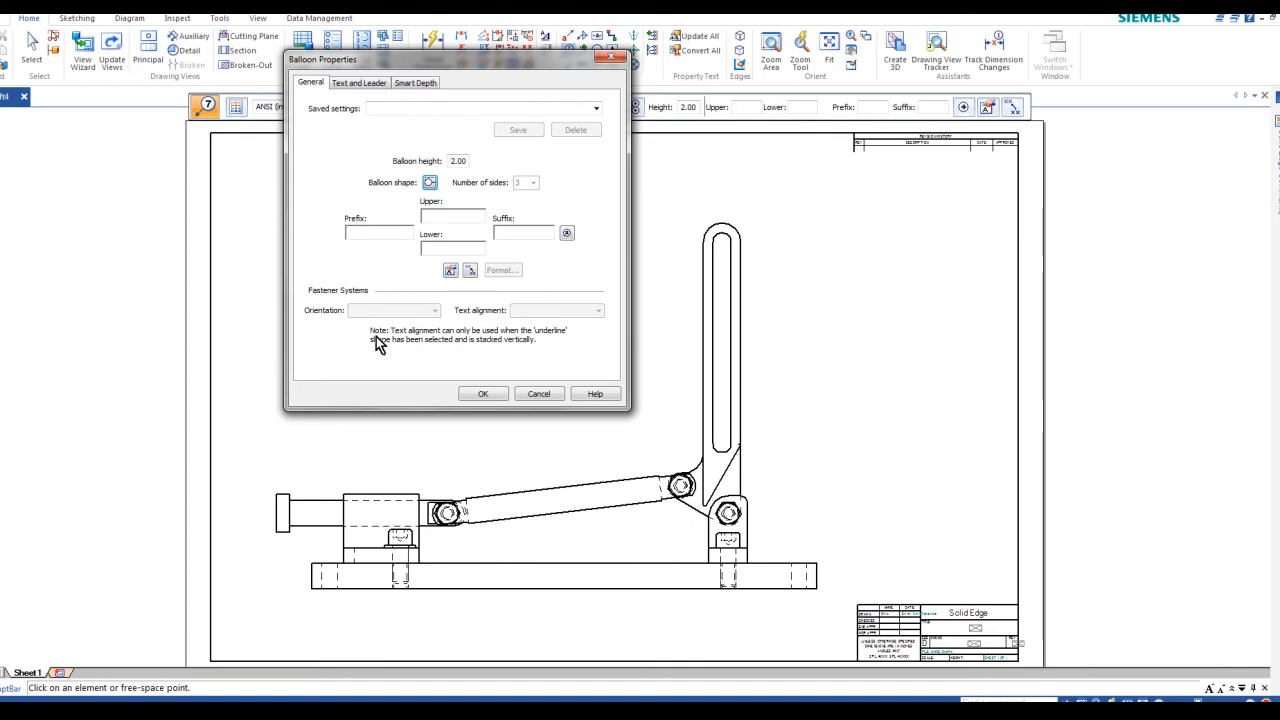
pyautogui.click(355, 88)
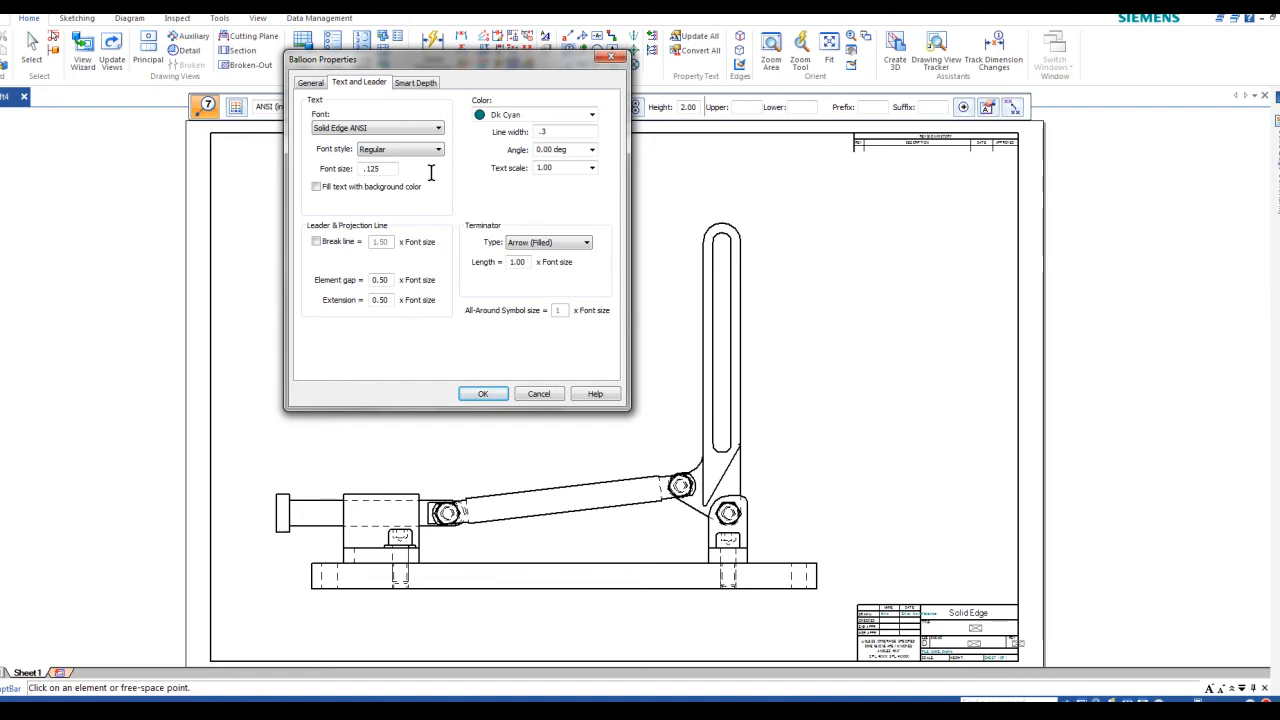
pyautogui.click(418, 85)
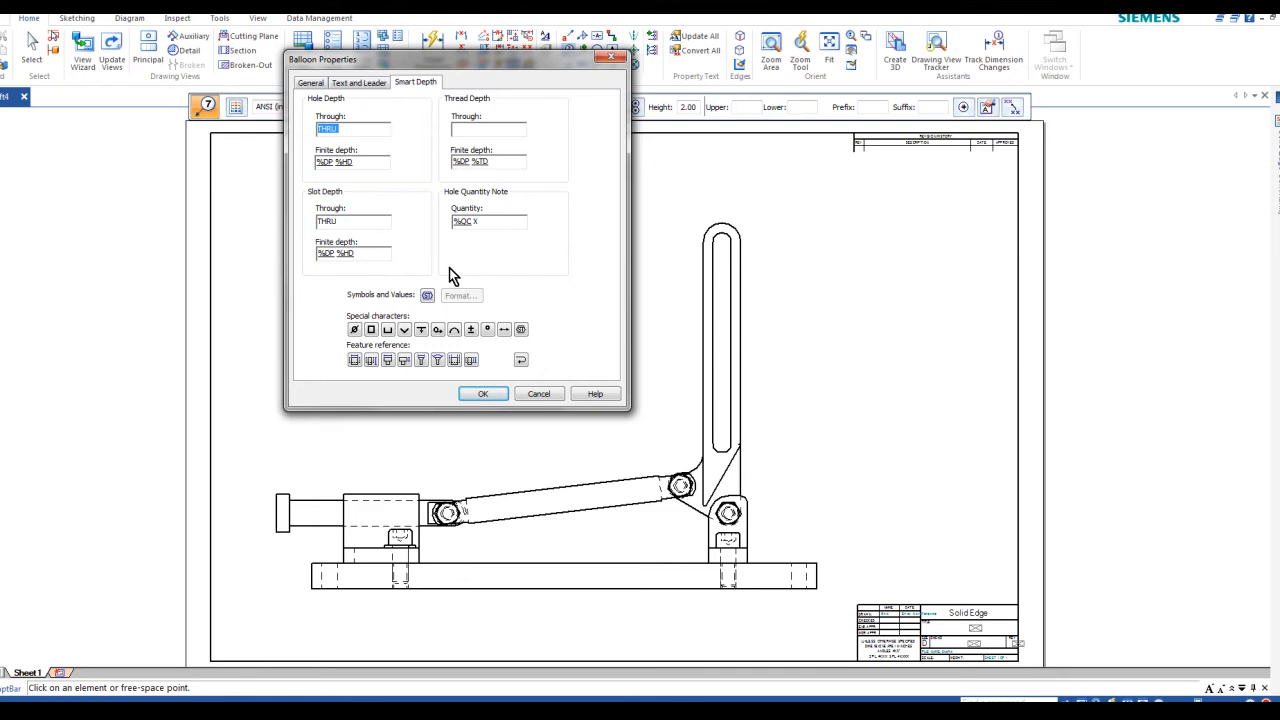
pyautogui.click(311, 84)
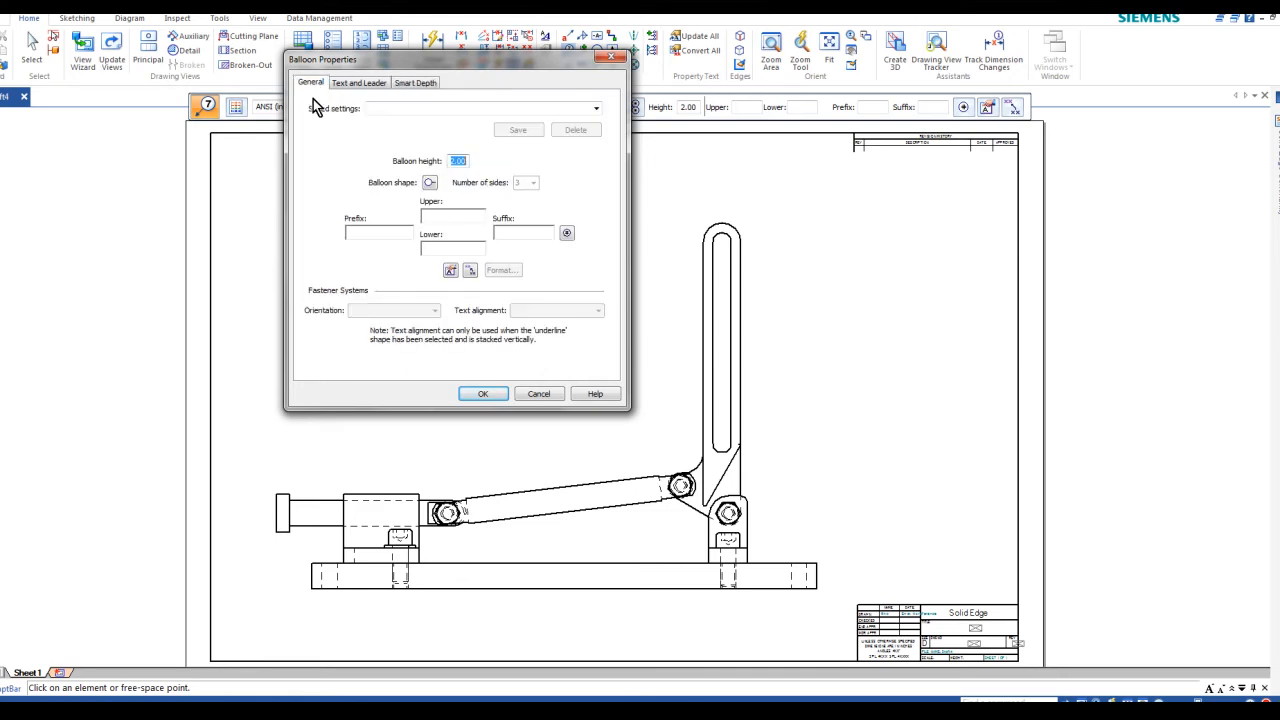
pyautogui.click(484, 393)
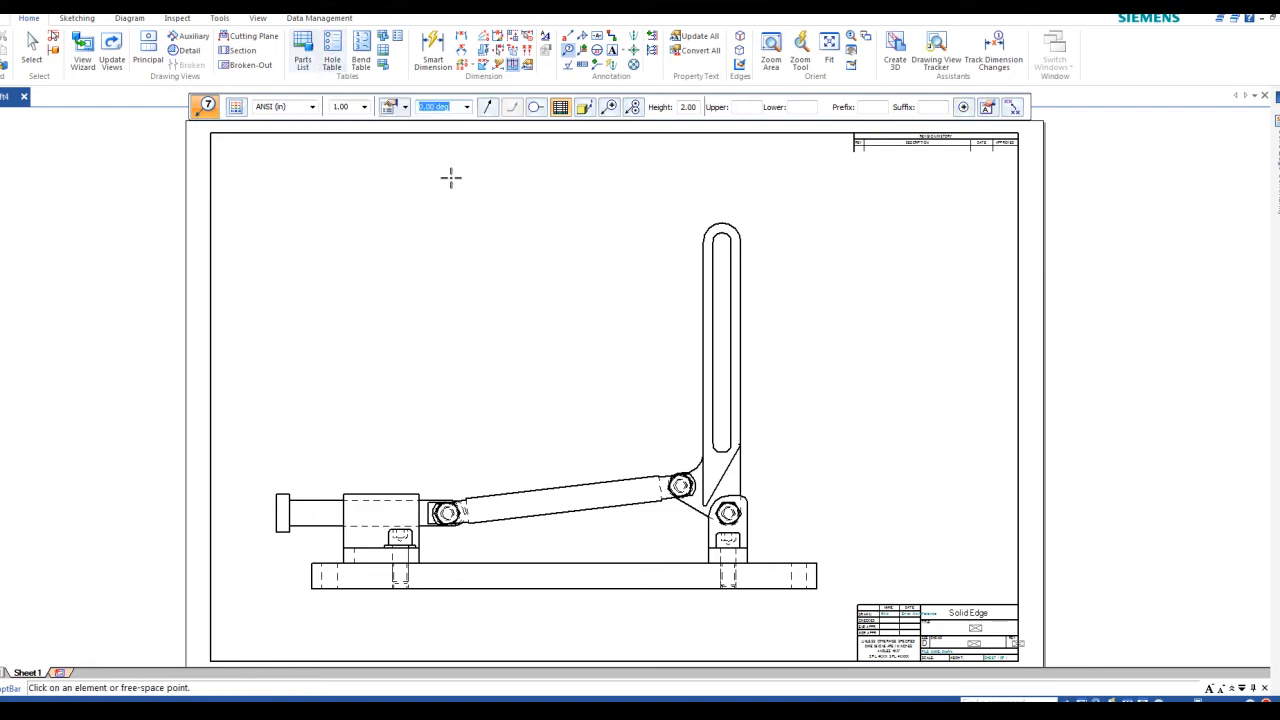
# - Start a parts list for the front assembly view and open its properties
pyautogui.click(303, 52)
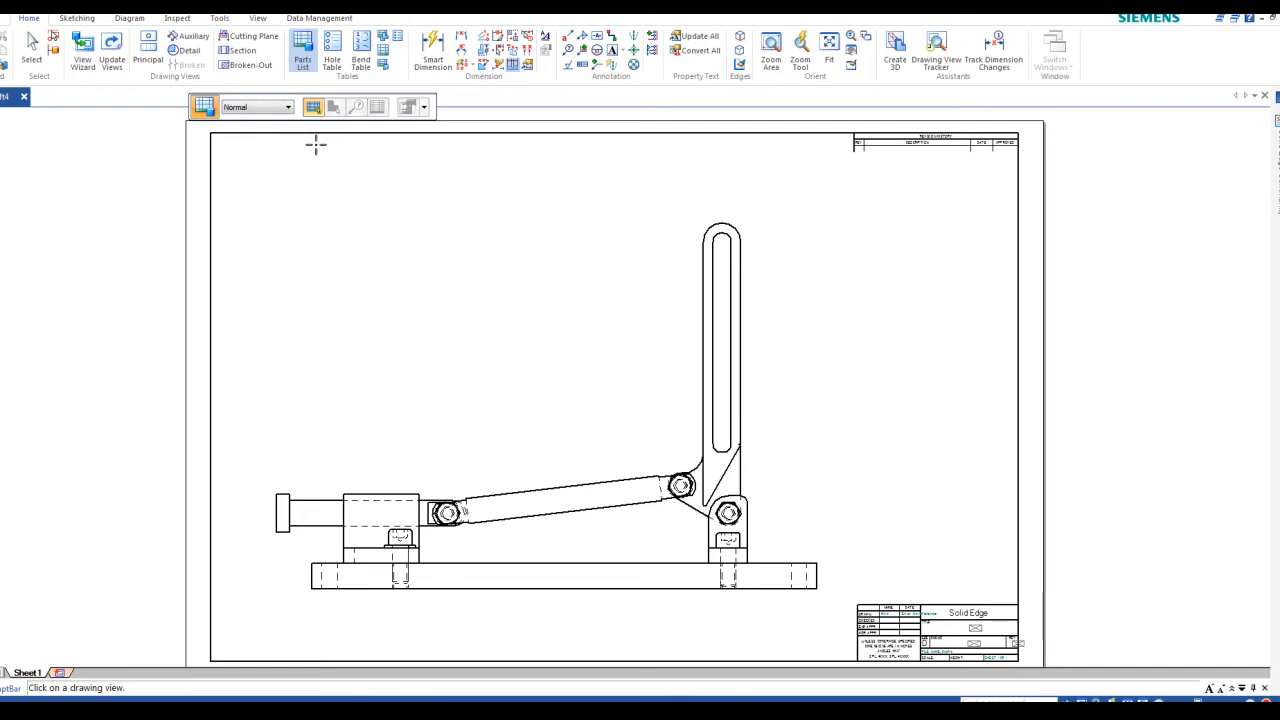
pyautogui.click(723, 220)
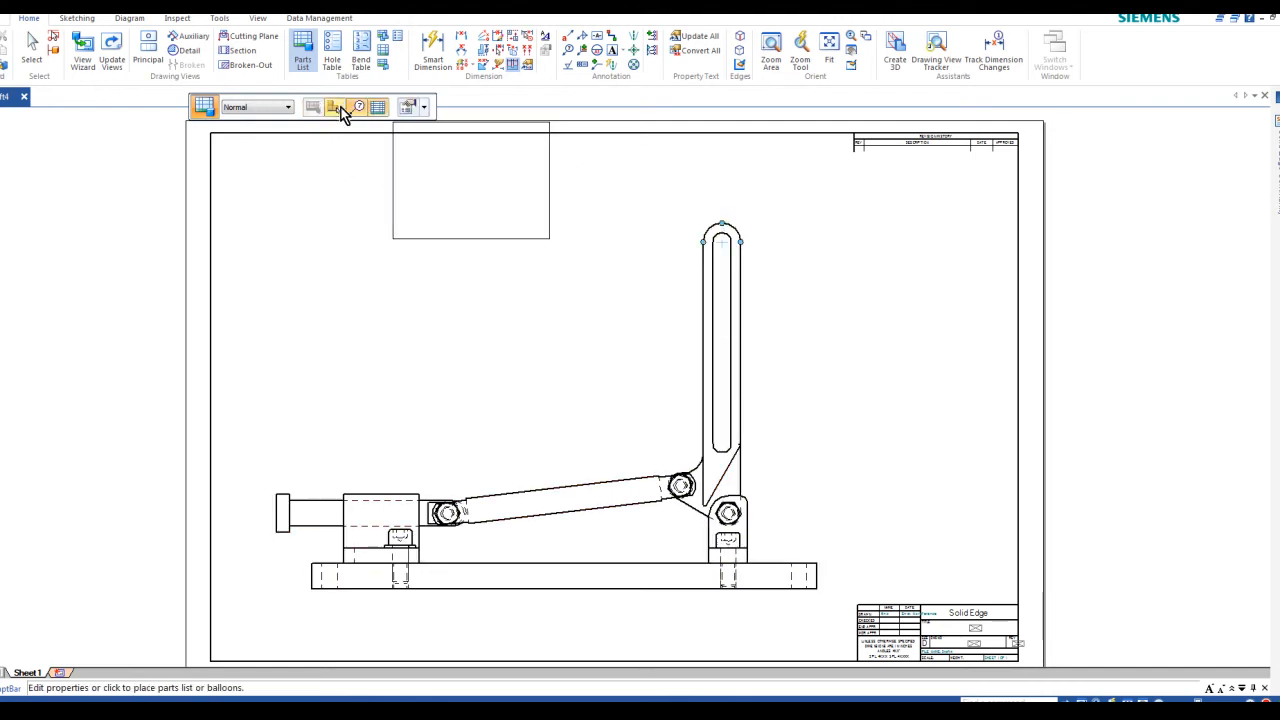
pyautogui.click(406, 109)
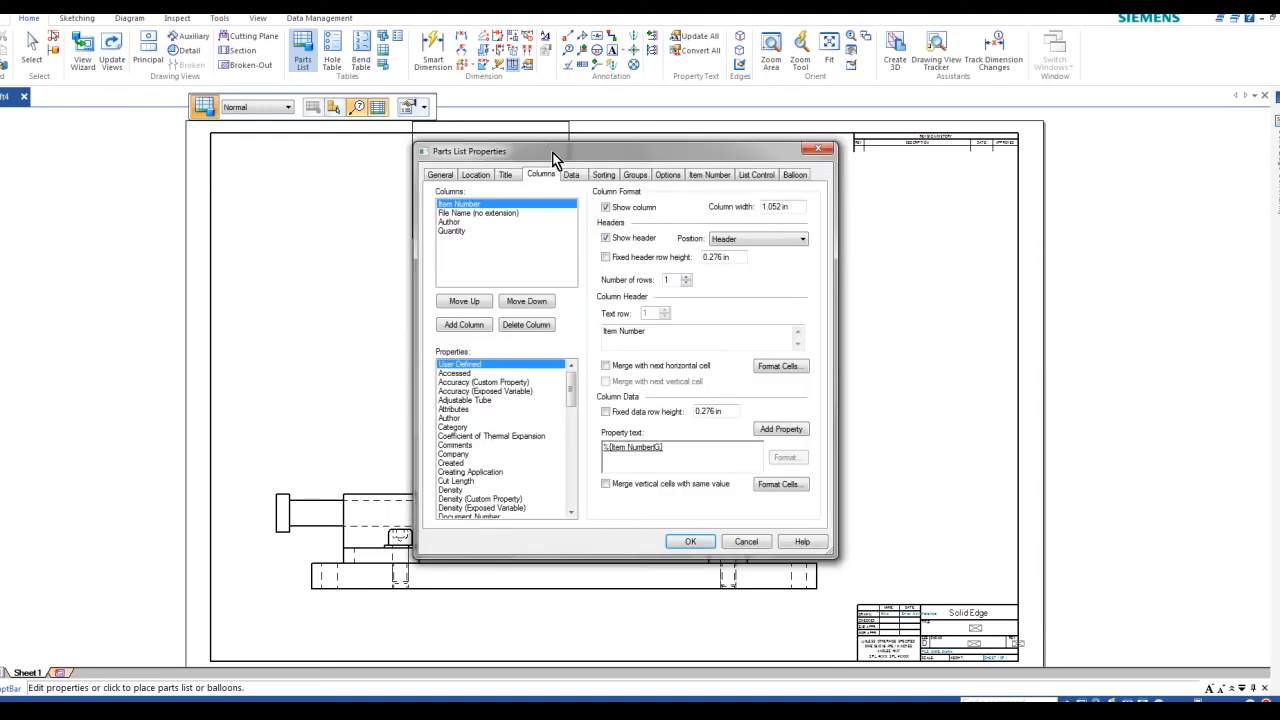
pyautogui.moveTo(553, 160); pyautogui.dragTo(457, 193)
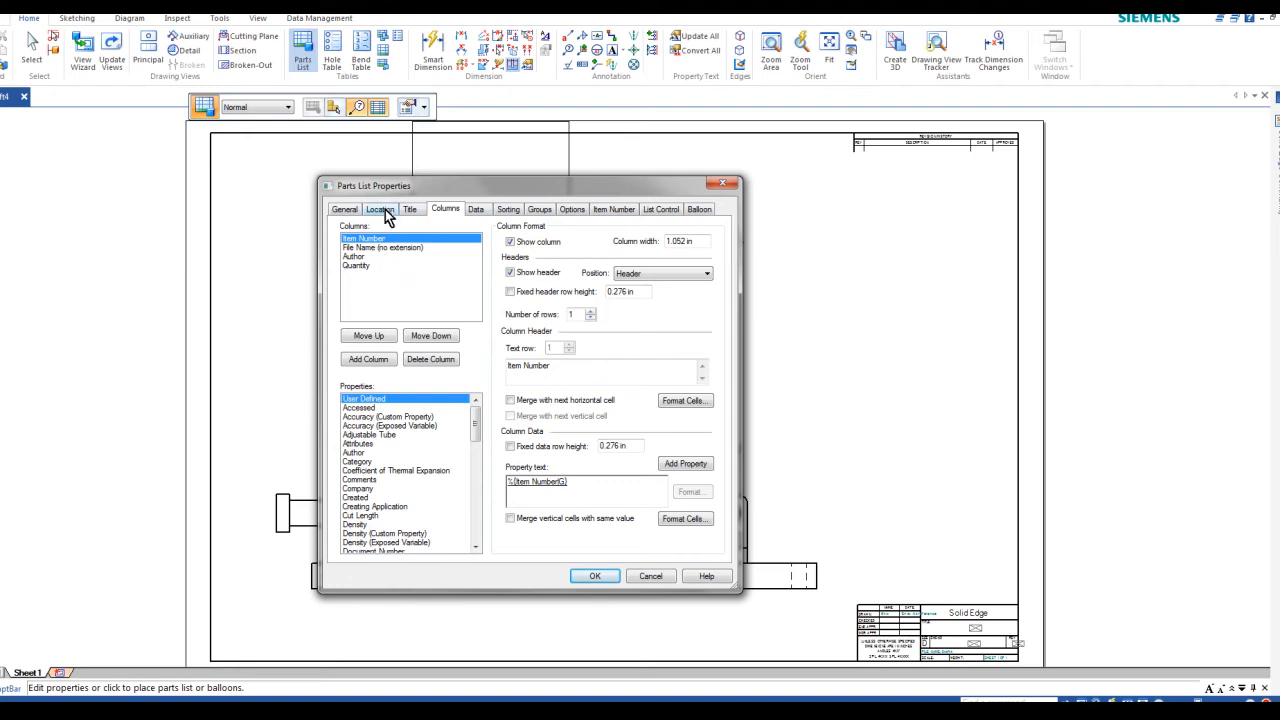
# - Examine the general, location, title, columns, data and sorting settings of the parts list
pyautogui.click(347, 212)
pyautogui.click(378, 211)
pyautogui.click(412, 211)
pyautogui.click(446, 210)
pyautogui.click(479, 214)
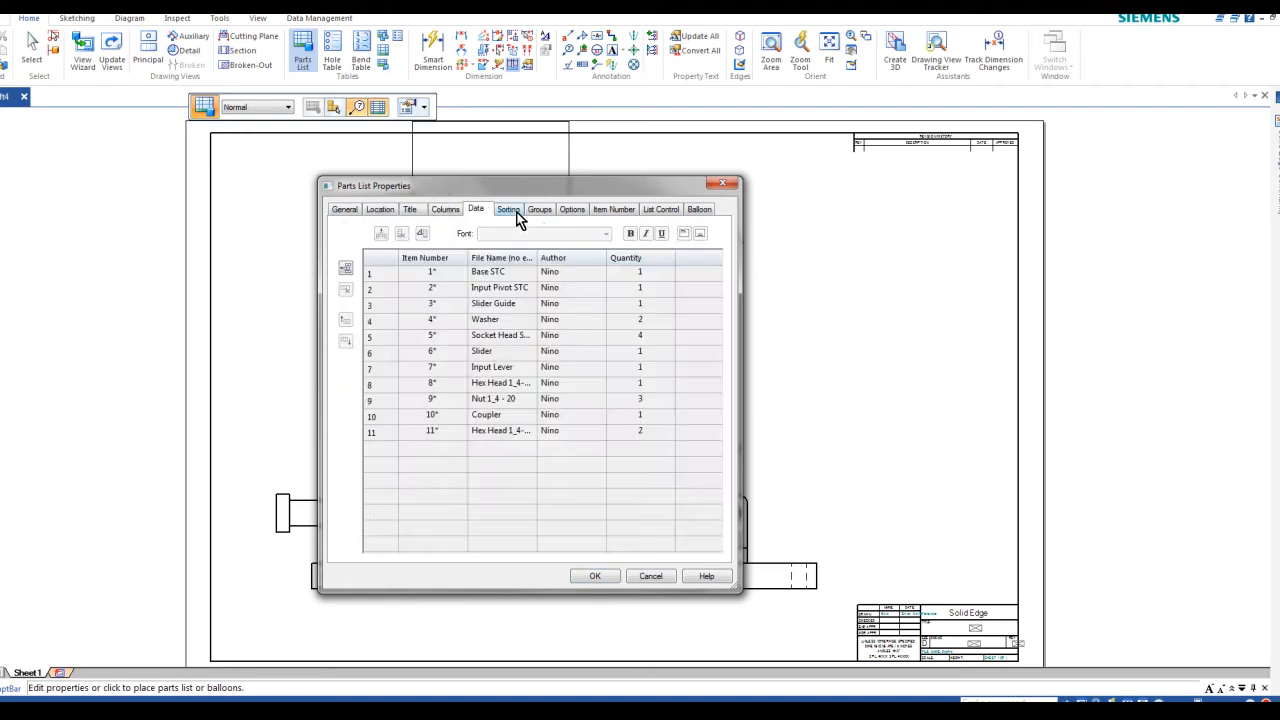
pyautogui.click(512, 210)
pyautogui.click(477, 211)
# - Set the parts list's balloon text size to 0.300 in with height factor 2, keeping the circle shape
pyautogui.click(699, 212)
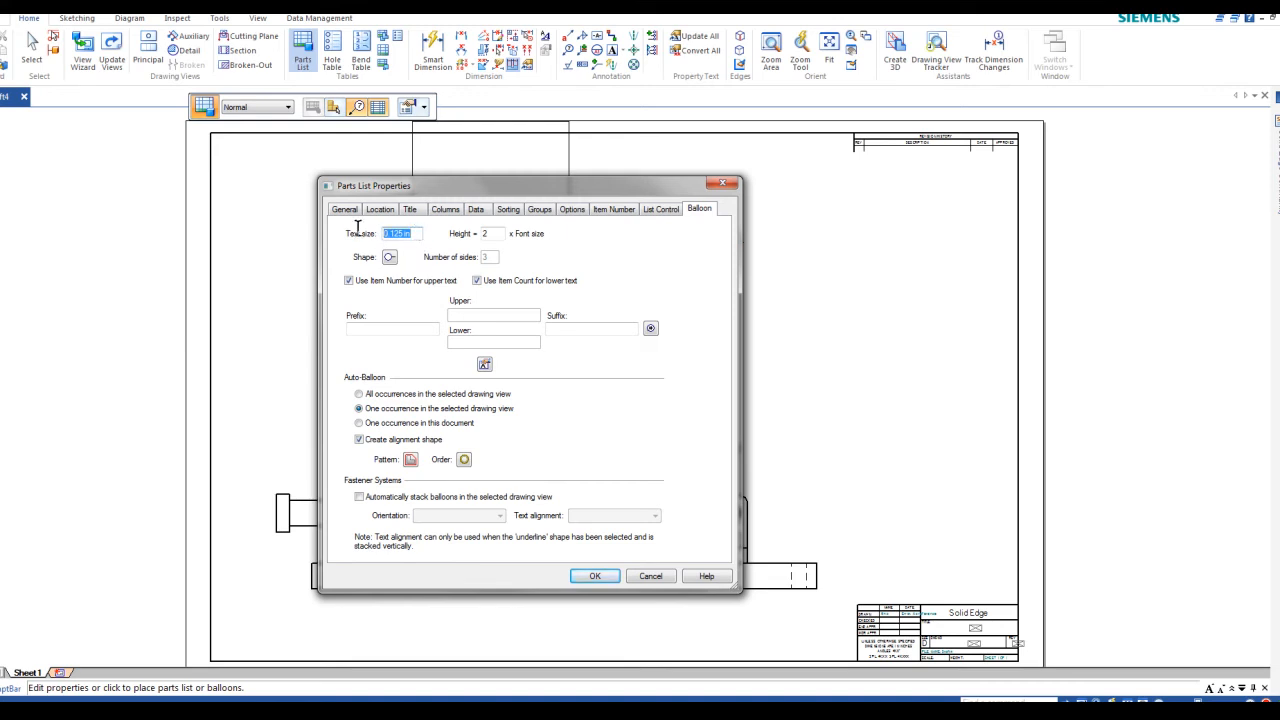
pyautogui.write('1')
pyautogui.click(491, 233)
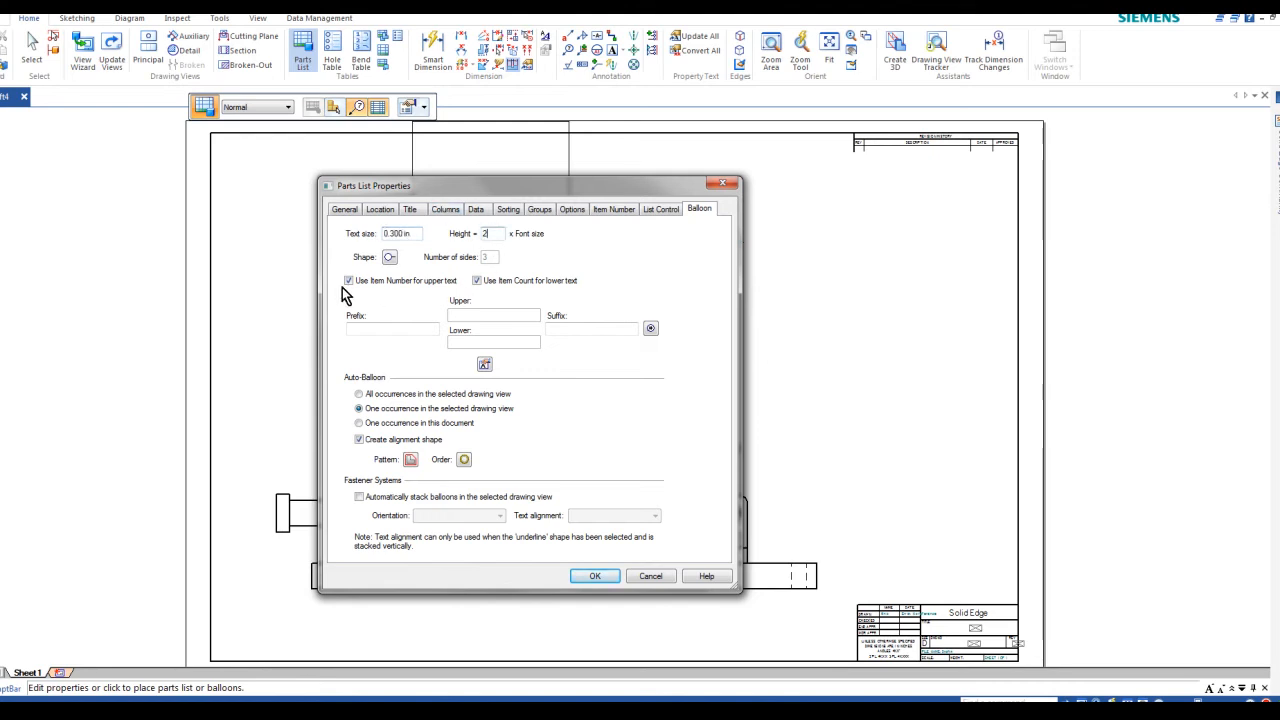
pyautogui.click(390, 259)
pyautogui.click(390, 259)
pyautogui.click(390, 259)
pyautogui.click(390, 259)
pyautogui.click(390, 259)
pyautogui.click(437, 254)
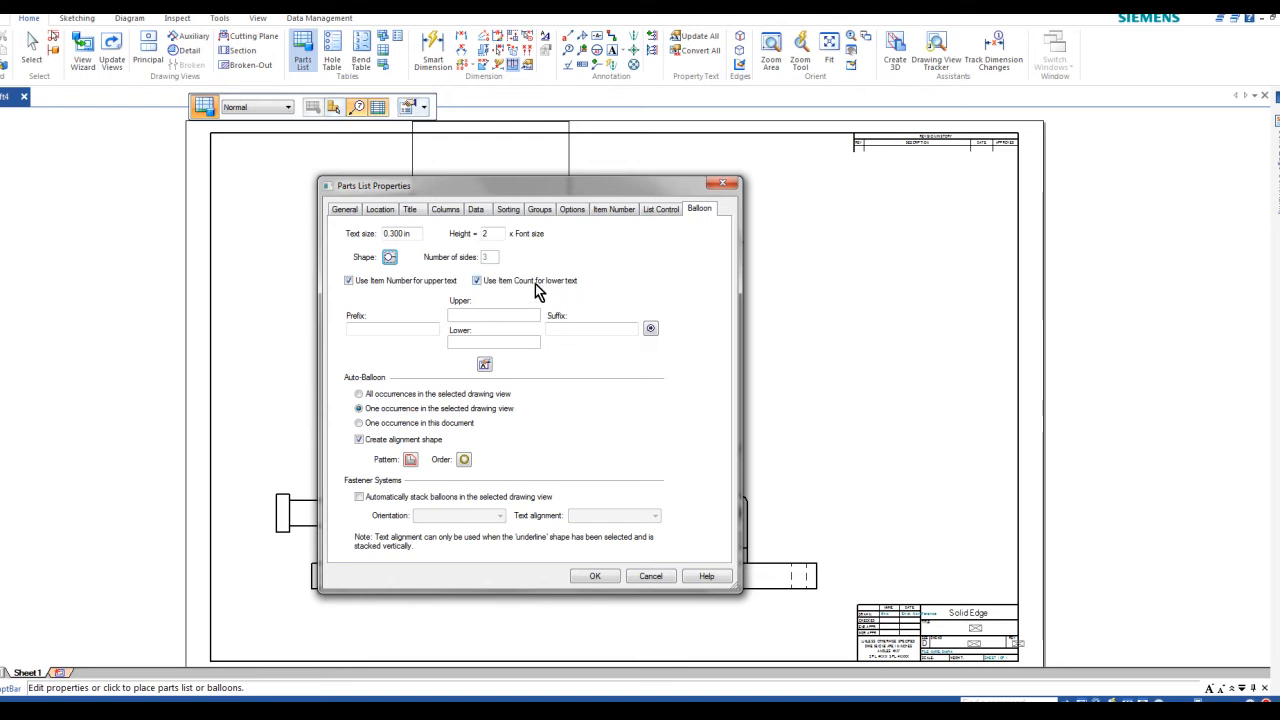
# - Exclude the item count from the balloons' lower text and place the parts list with auto-balloons just below the revision history table
pyautogui.click(476, 281)
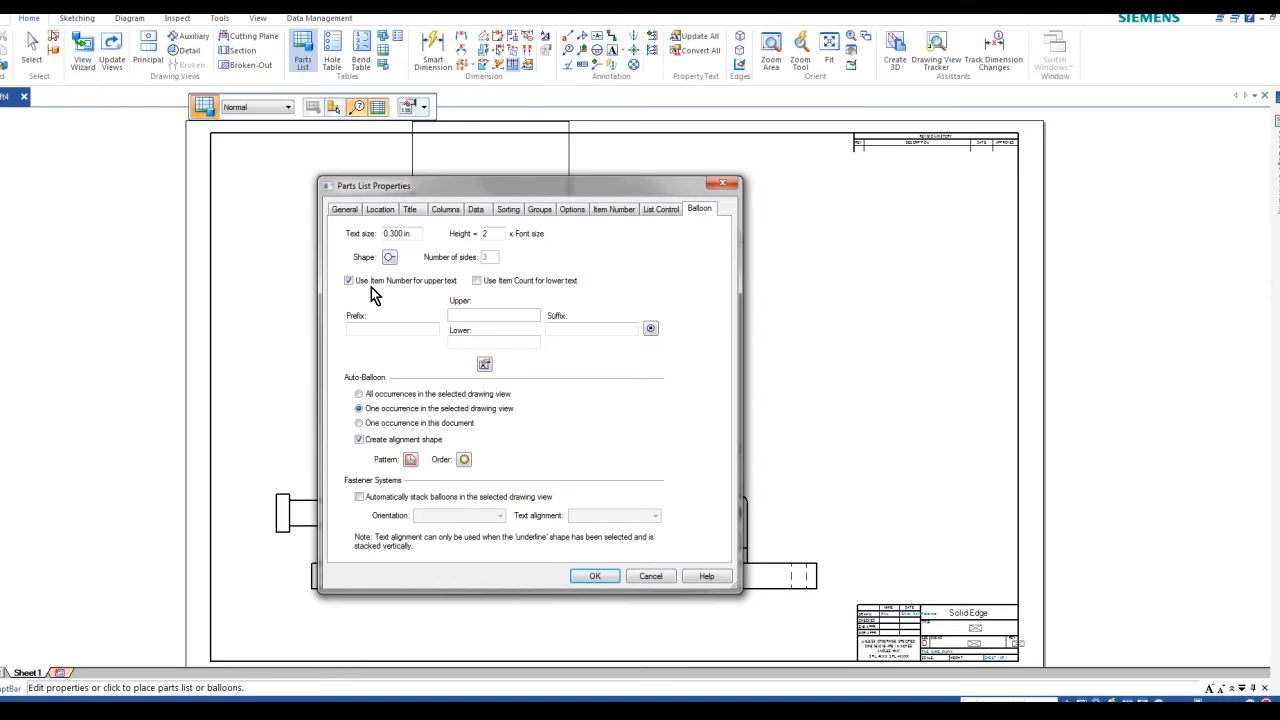
pyautogui.click(595, 579)
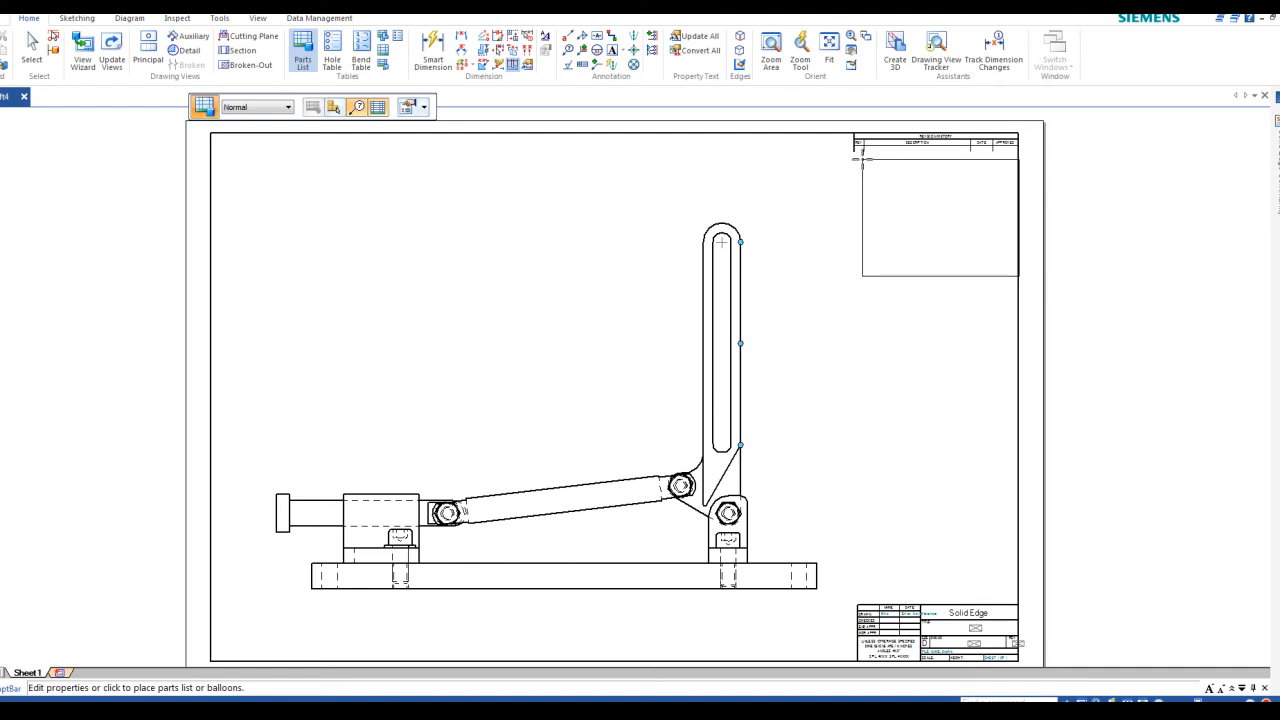
pyautogui.click(857, 159)
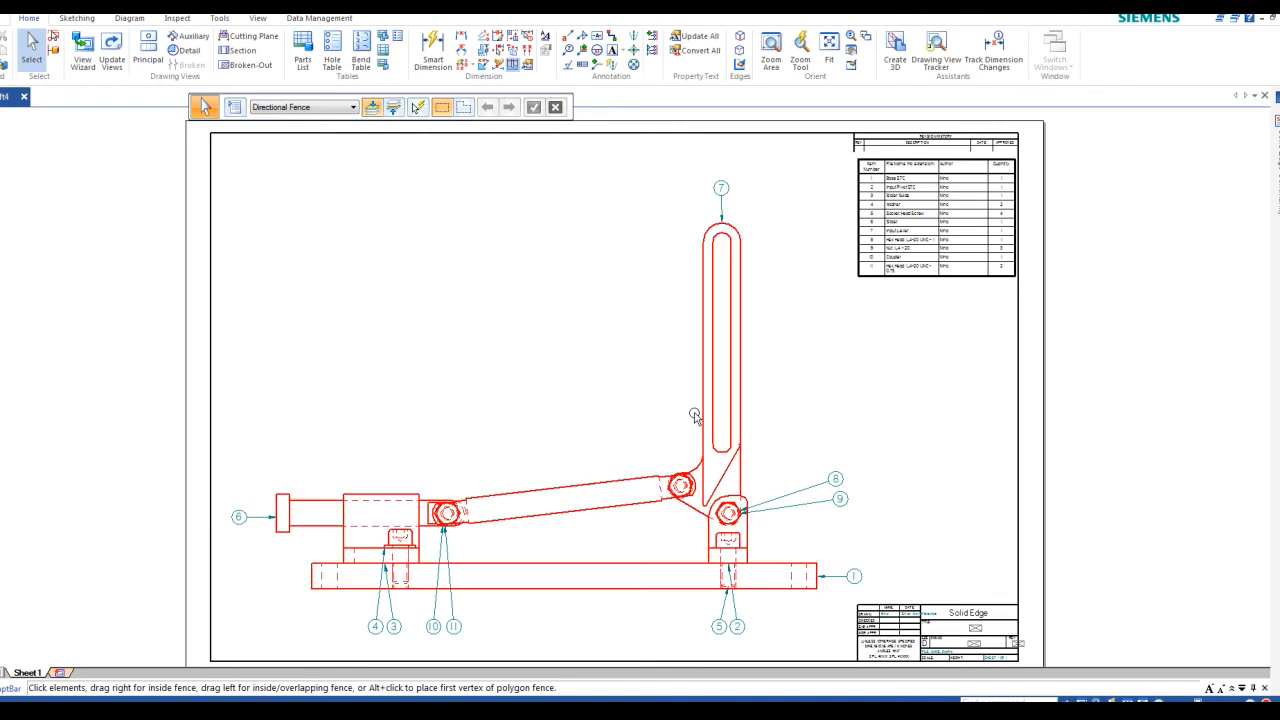
# - Shift the front assembly view slightly up and to the right on the sheet
pyautogui.moveTo(548, 392); pyautogui.dragTo(505, 368, button='middle')
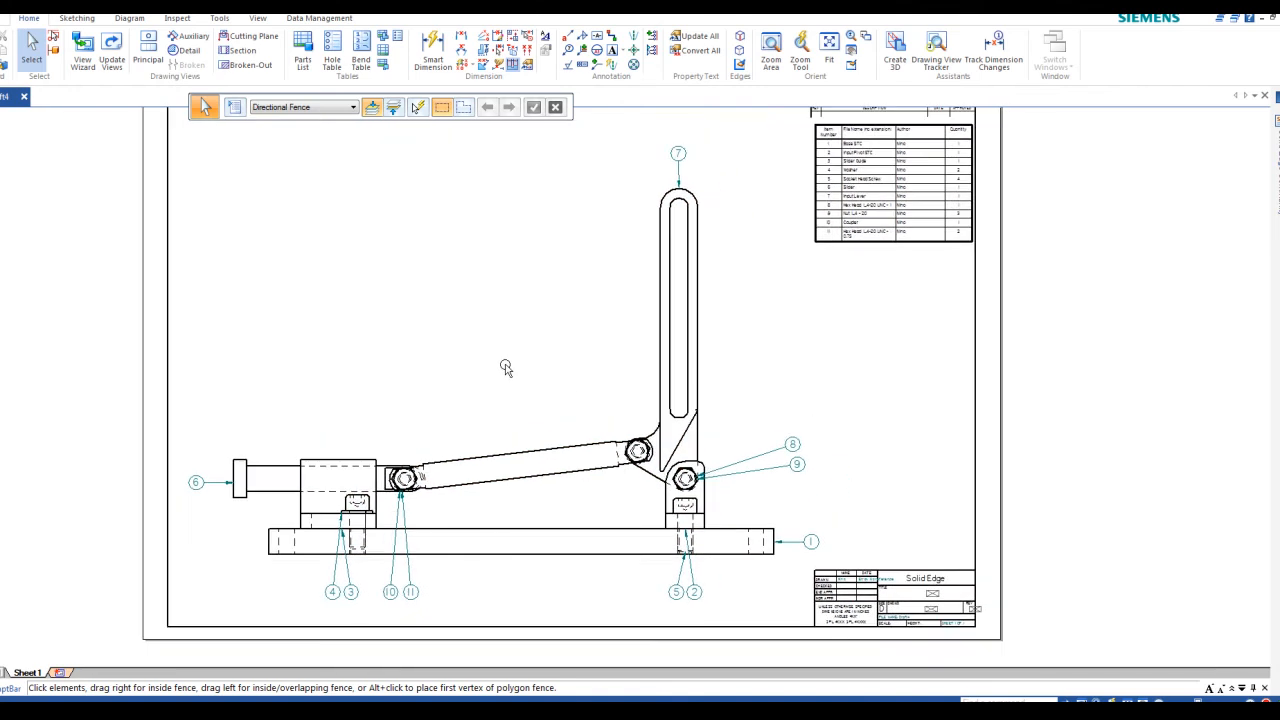
pyautogui.moveTo(484, 460); pyautogui.dragTo(517, 396)
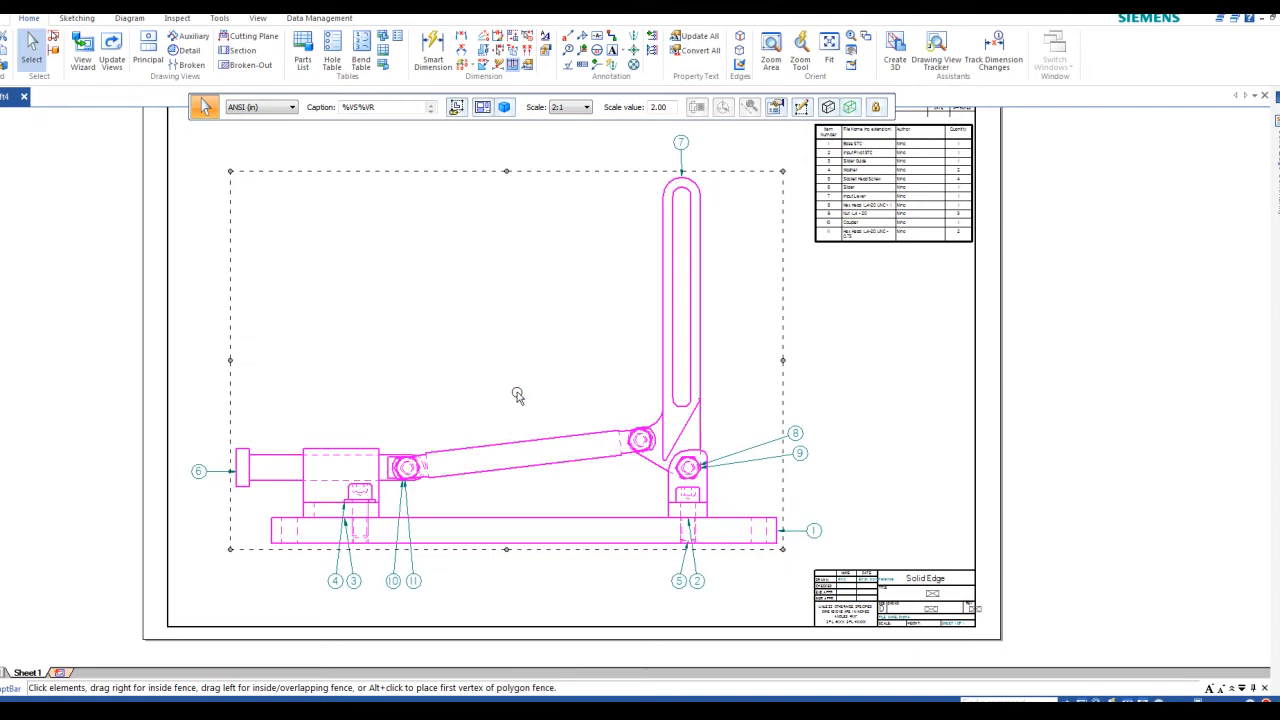
pyautogui.click(853, 395)
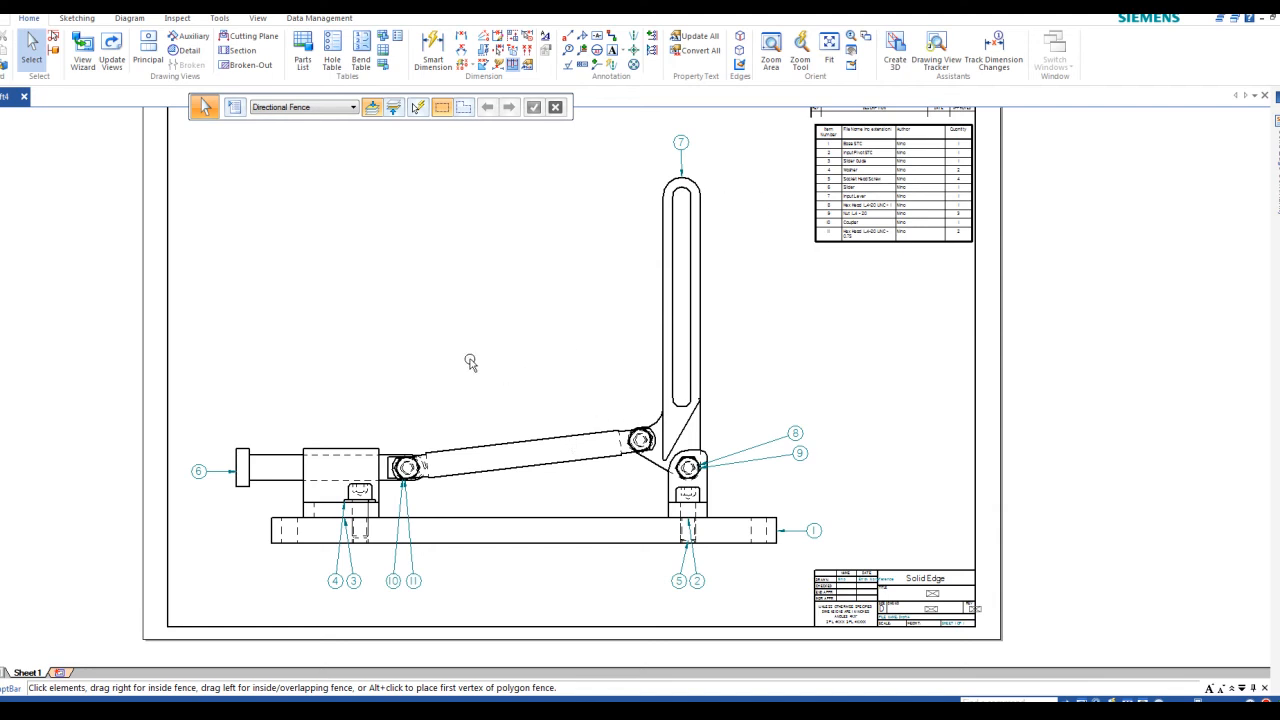
# - Slide balloon 7 slightly to the right above the input lever and select it to check its alignment shape
pyautogui.moveTo(684, 139)
pyautogui.mouseDown()
pyautogui.moveTo(716, 143)
pyautogui.moveTo(656, 143)
pyautogui.moveTo(695, 145)
pyautogui.mouseUp()
pyautogui.click(600, 223)
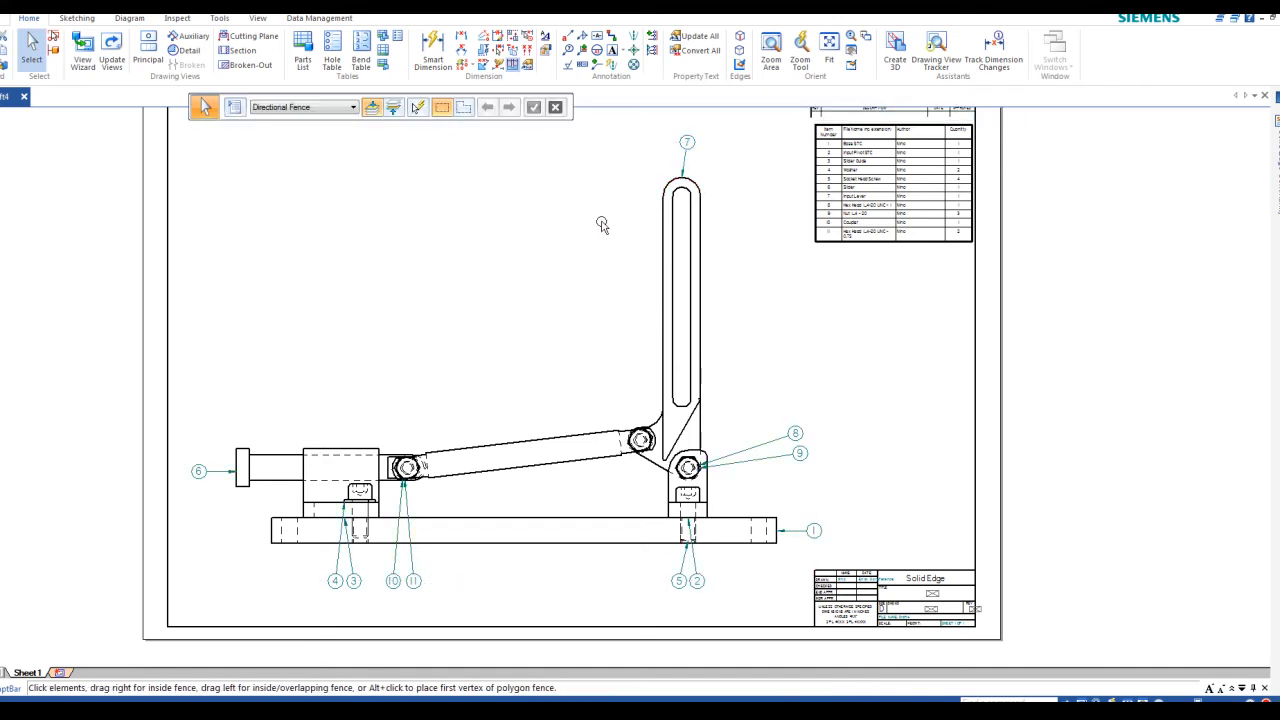
pyautogui.click(685, 146)
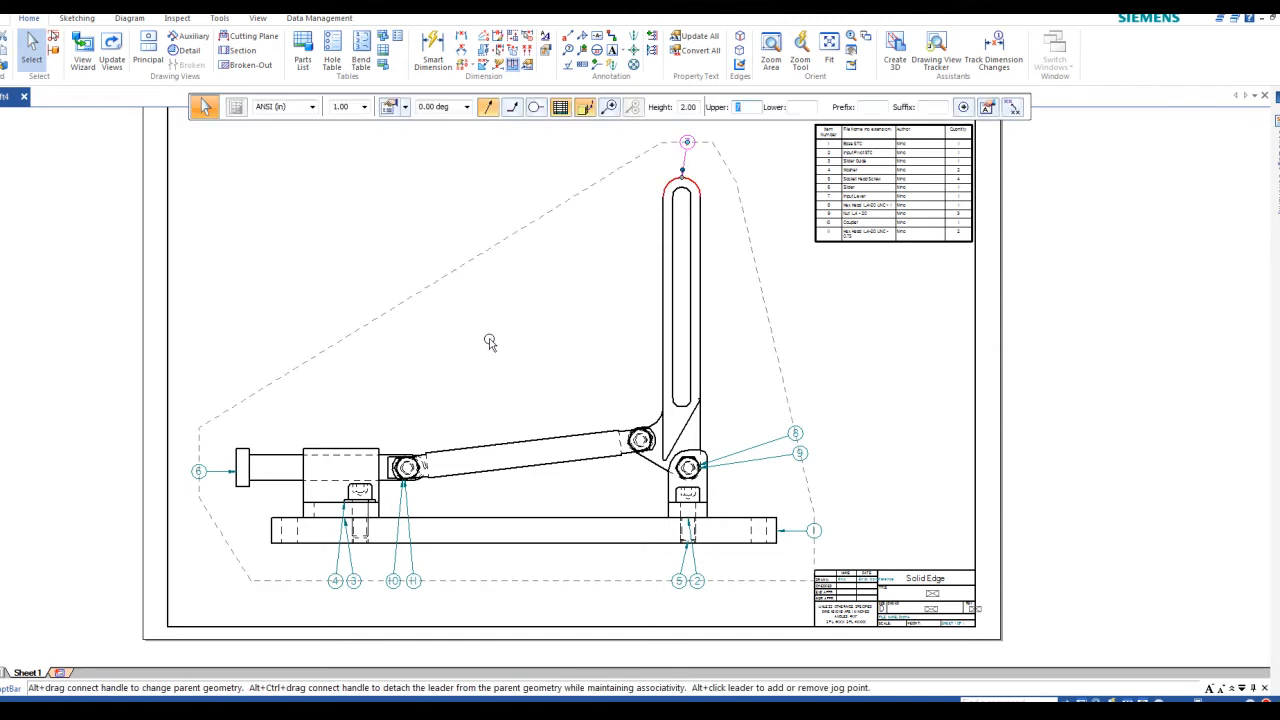
pyautogui.click(563, 286)
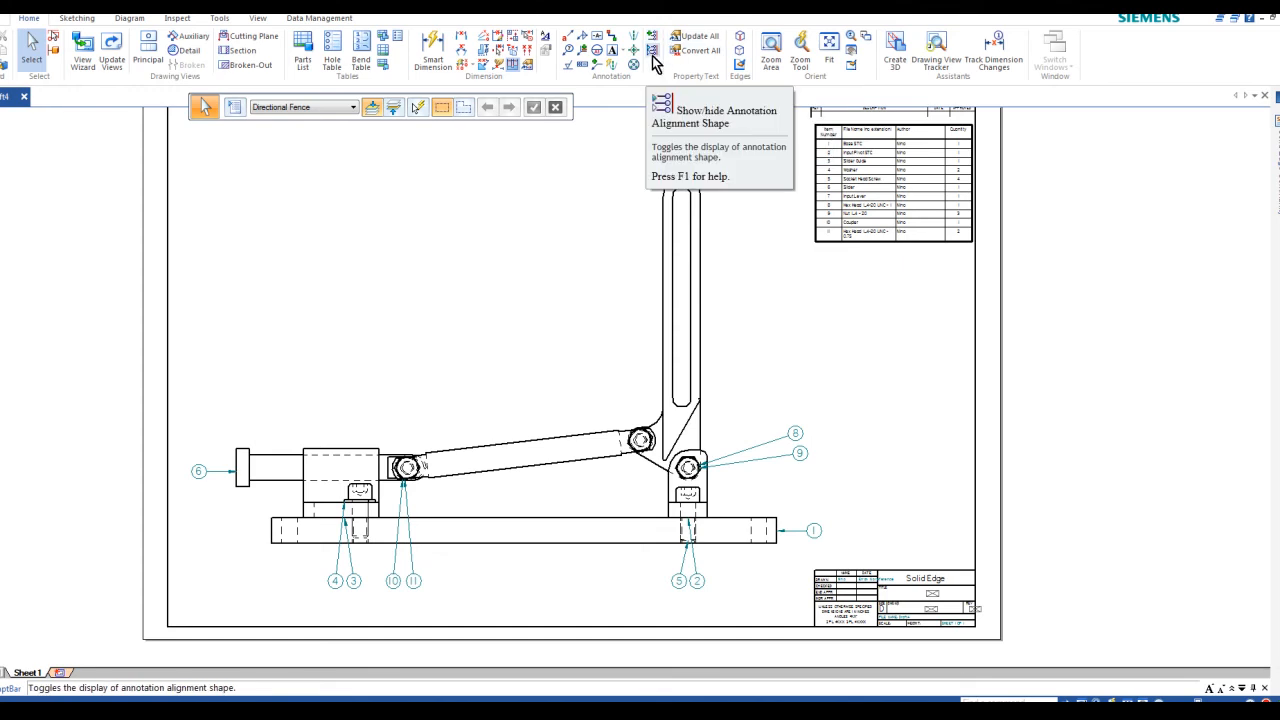
# - Display the annotation alignment shape, enlarge it outward around the assembly, and shift it slightly up and to the right
pyautogui.click(652, 52)
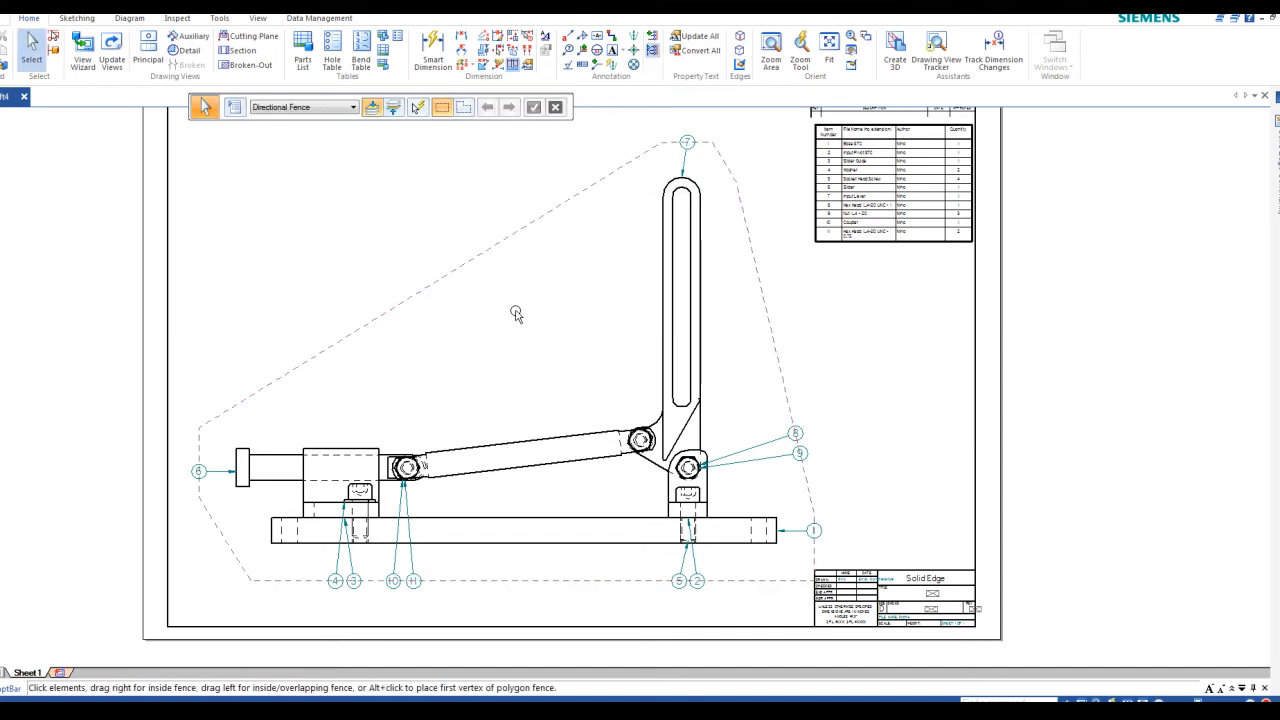
pyautogui.click(424, 291)
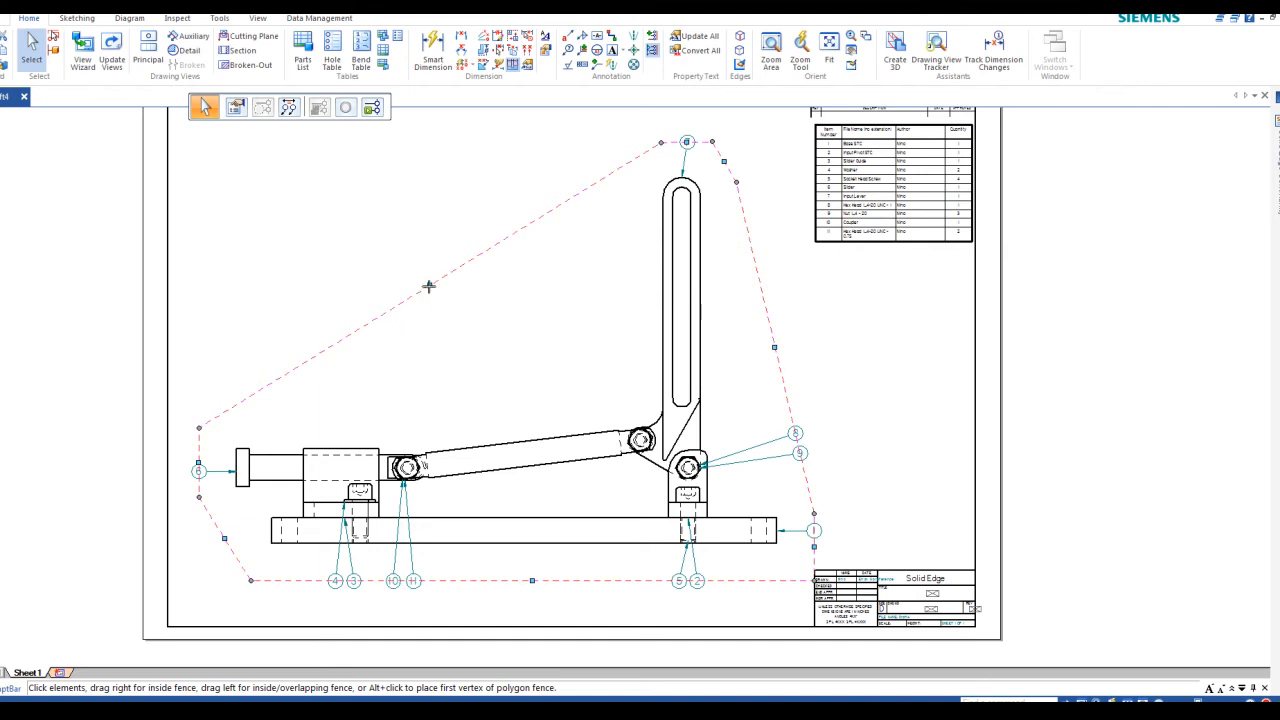
pyautogui.moveTo(428, 285)
pyautogui.mouseDown()
pyautogui.moveTo(437, 291)
pyautogui.moveTo(400, 260)
pyautogui.moveTo(418, 276)
pyautogui.mouseUp()
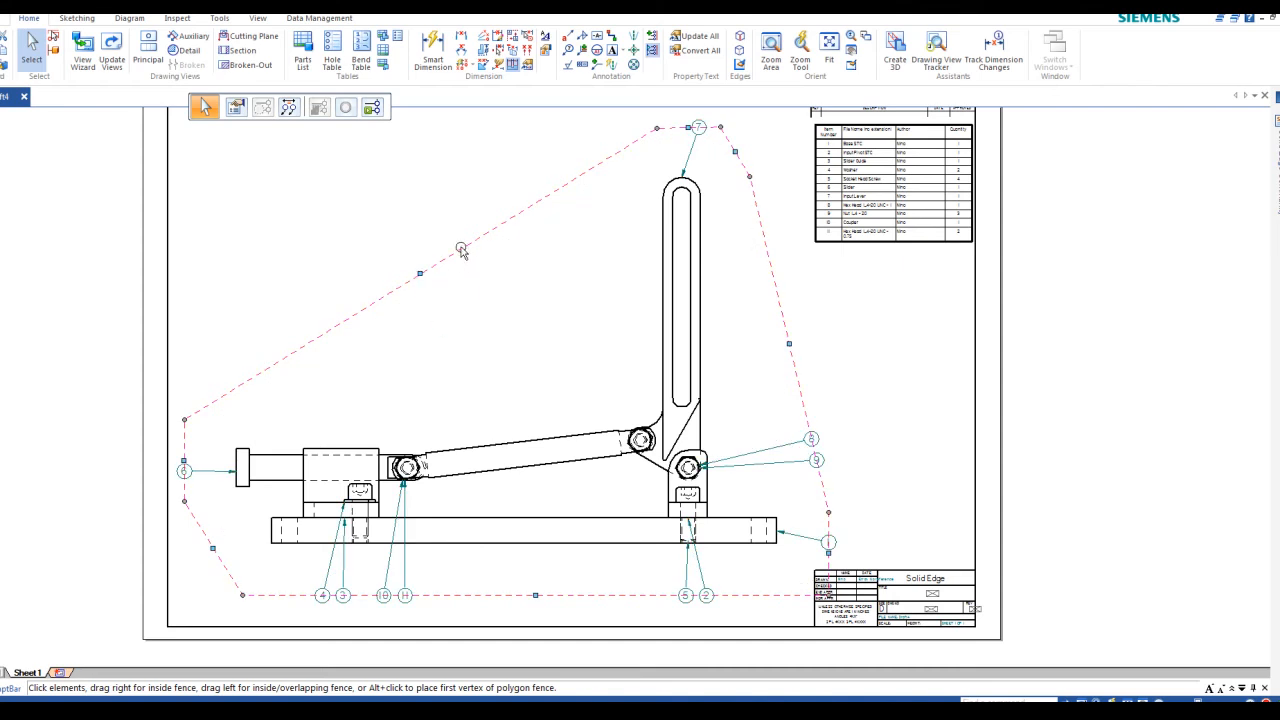
pyautogui.moveTo(461, 252); pyautogui.dragTo(489, 232)
pyautogui.click(486, 275)
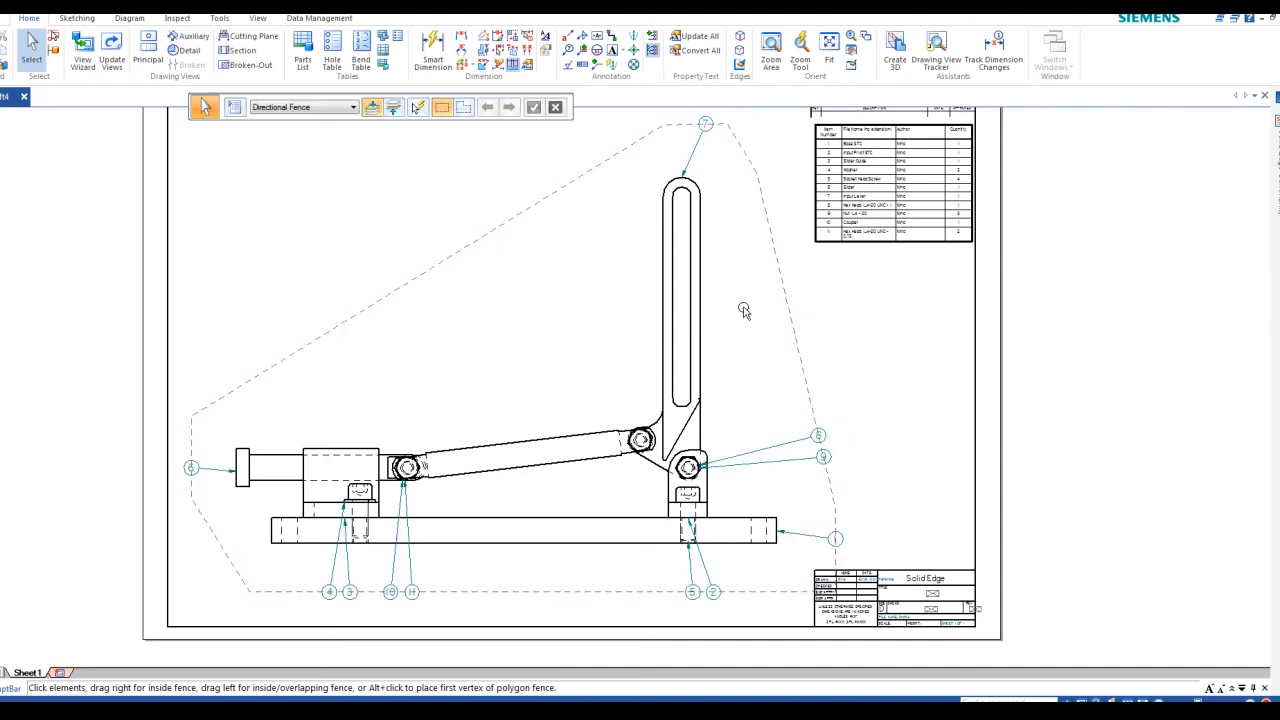
# - Pull balloon 7 off the alignment shape to a free position up and left of the input lever
pyautogui.moveTo(603, 221); pyautogui.dragTo(600, 283, button='middle')
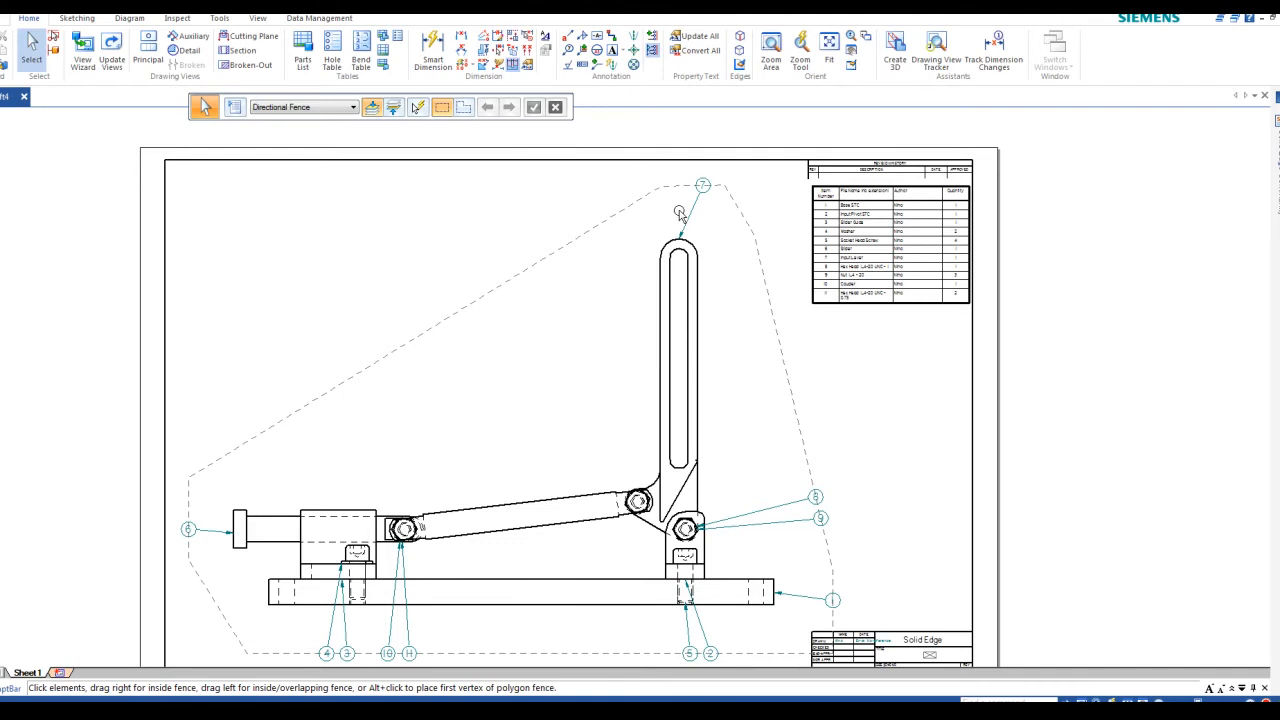
pyautogui.scroll(1, 678, 213)
pyautogui.scroll(1, 678, 212)
pyautogui.scroll(-1, 755, 228)
pyautogui.moveTo(755, 228); pyautogui.dragTo(754, 281, button='middle')
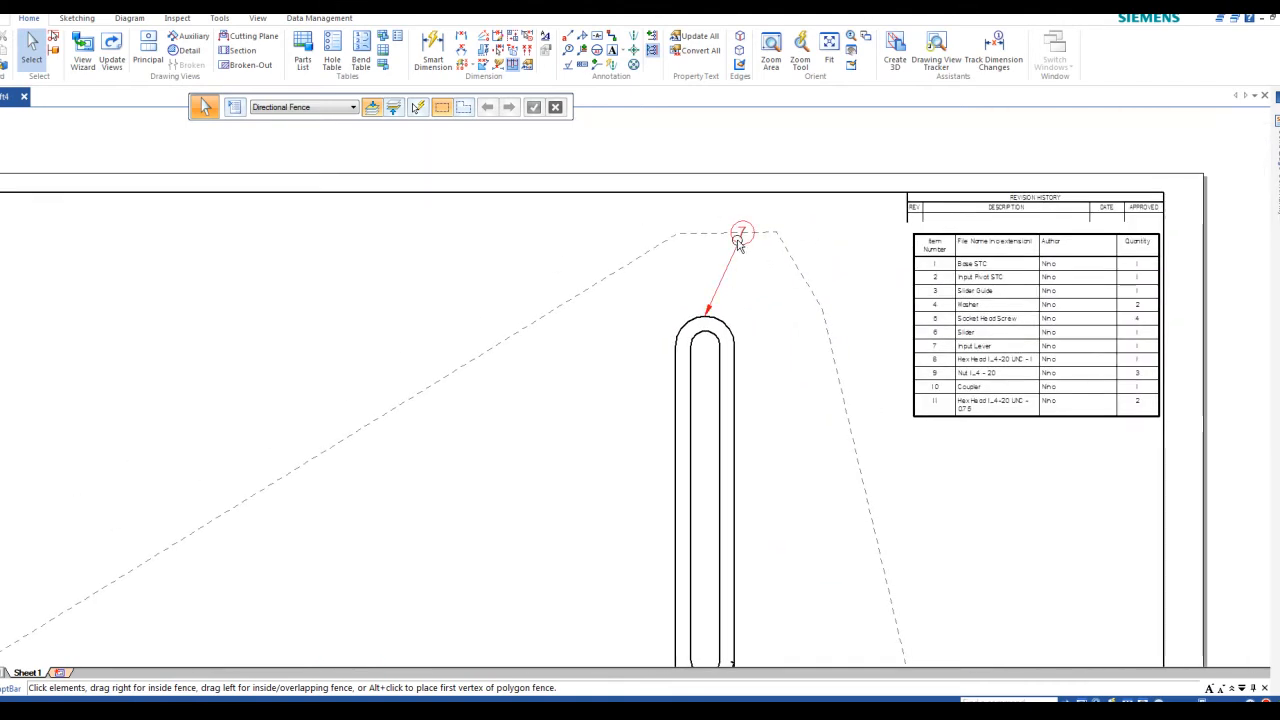
pyautogui.moveTo(740, 248); pyautogui.dragTo(586, 232)
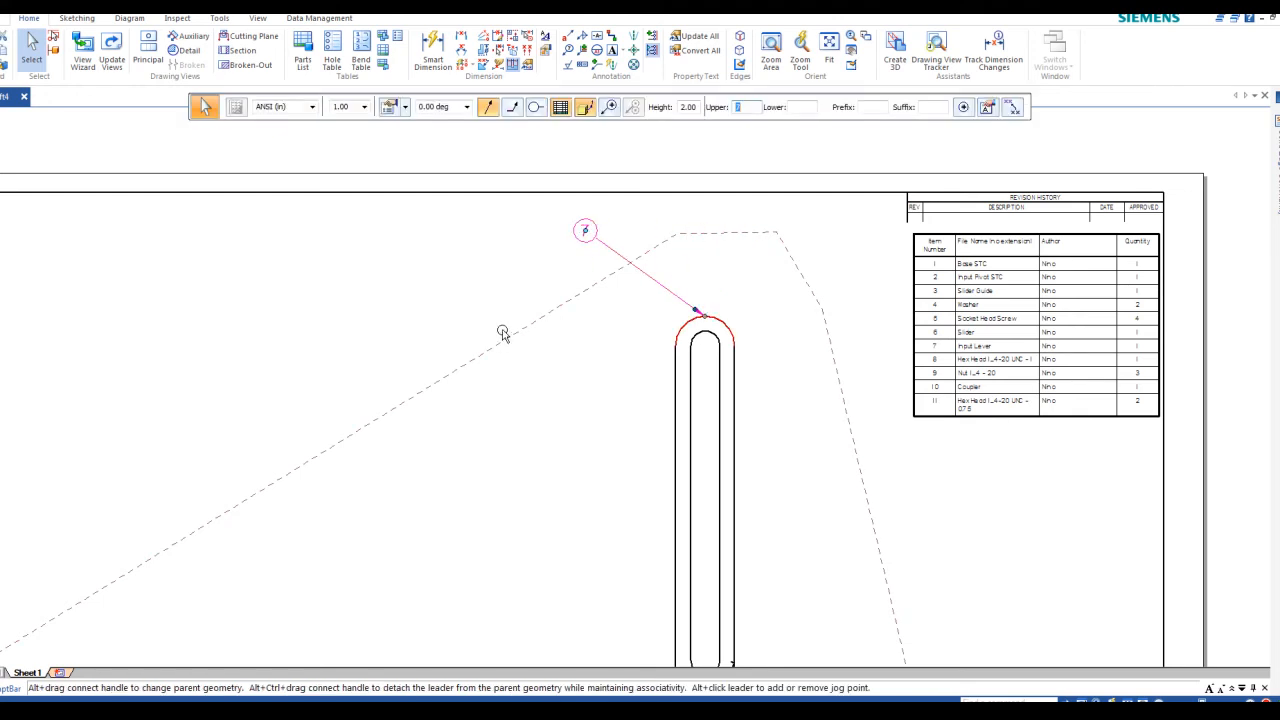
pyautogui.click(529, 288)
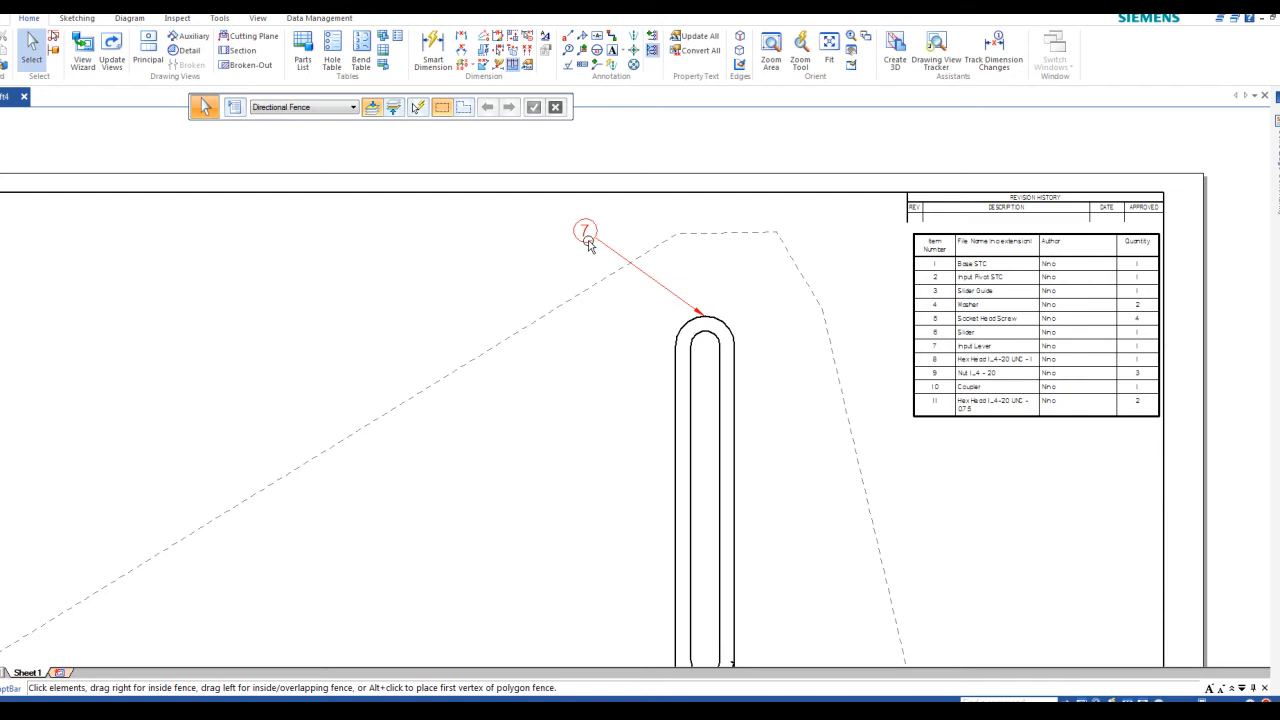
# - Return balloon 7 to the top edge of the alignment shape above the input lever
pyautogui.click(588, 240)
pyautogui.click(588, 237)
pyautogui.moveTo(589, 237); pyautogui.dragTo(756, 251)
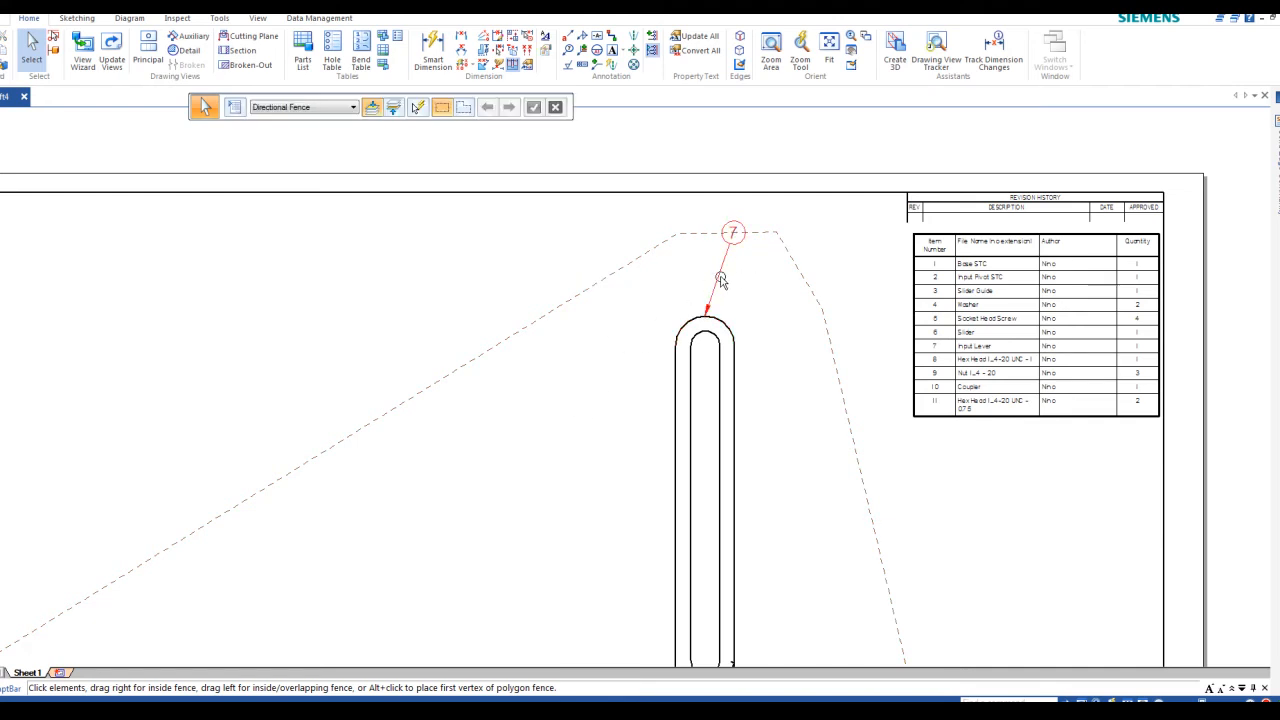
# - Move balloon 7 above the alignment shape, then place it back on the shape's top edge, slightly right of the lever
pyautogui.click(720, 279)
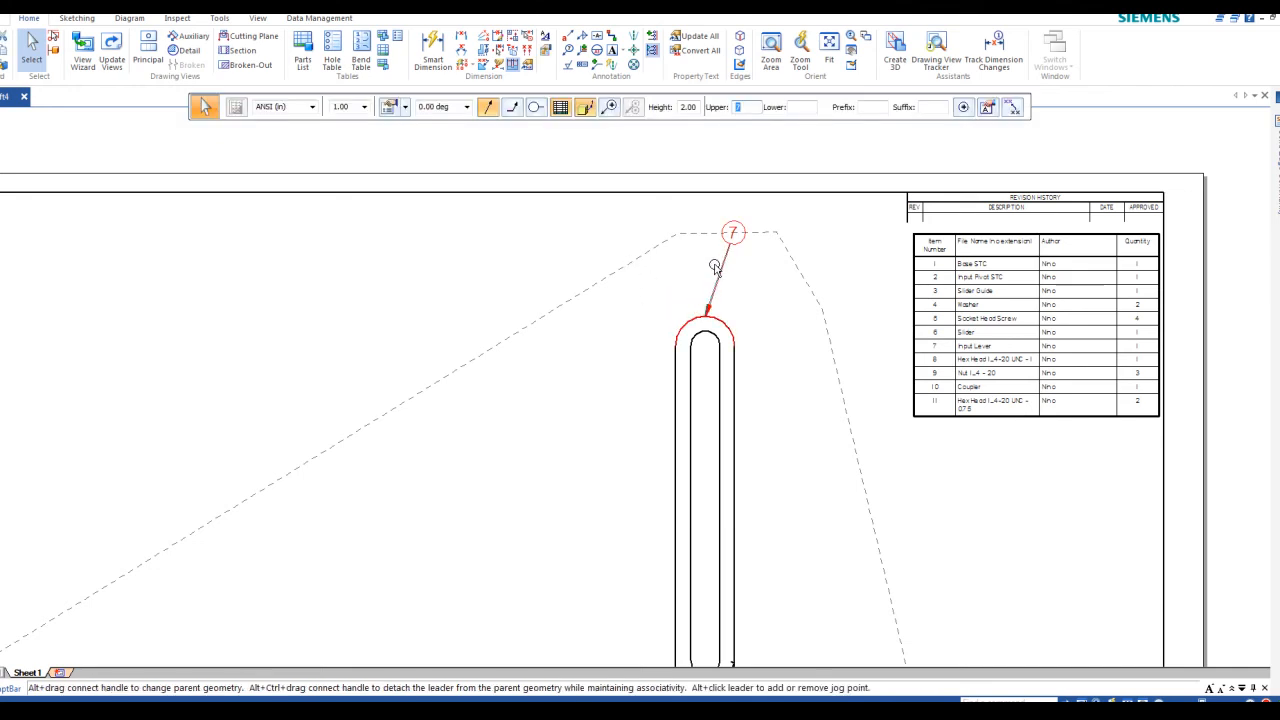
pyautogui.moveTo(734, 218); pyautogui.dragTo(745, 210)
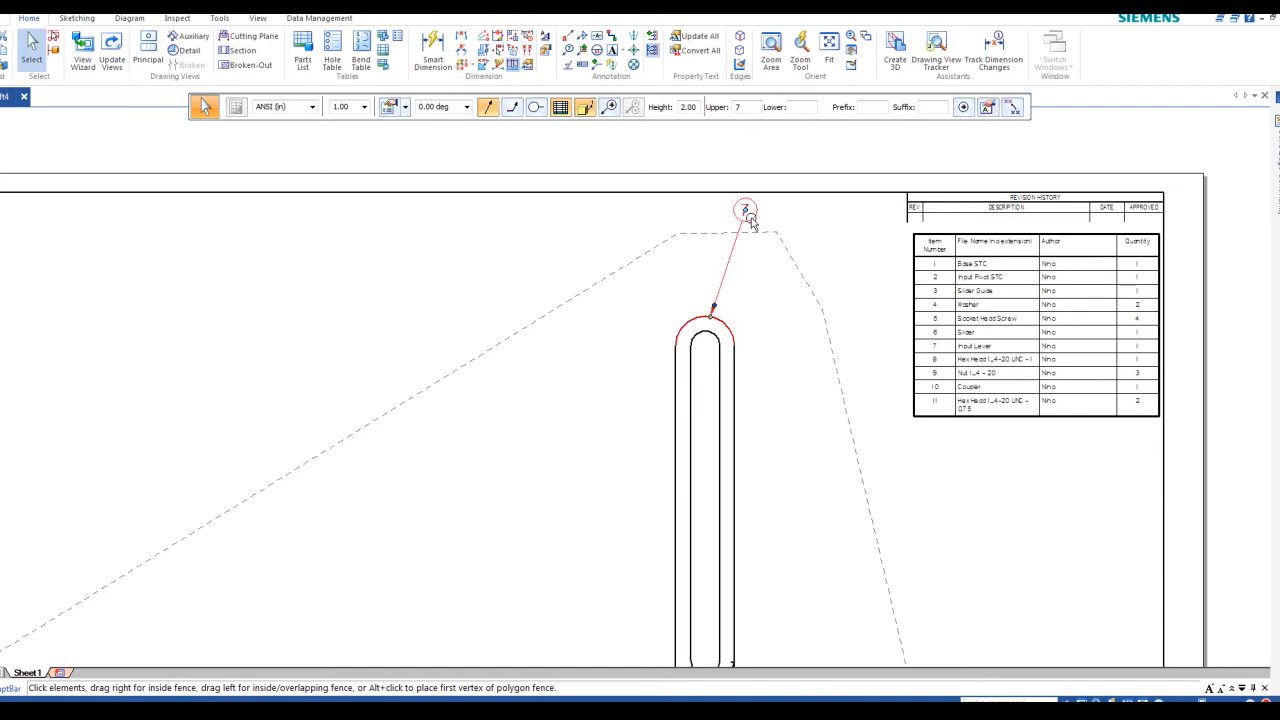
pyautogui.moveTo(749, 223); pyautogui.dragTo(746, 244)
pyautogui.click(769, 340)
# - Move balloons 8 and 9 upward along the right side of the alignment shape, spacing them farther apart
pyautogui.scroll(-2, 760, 363)
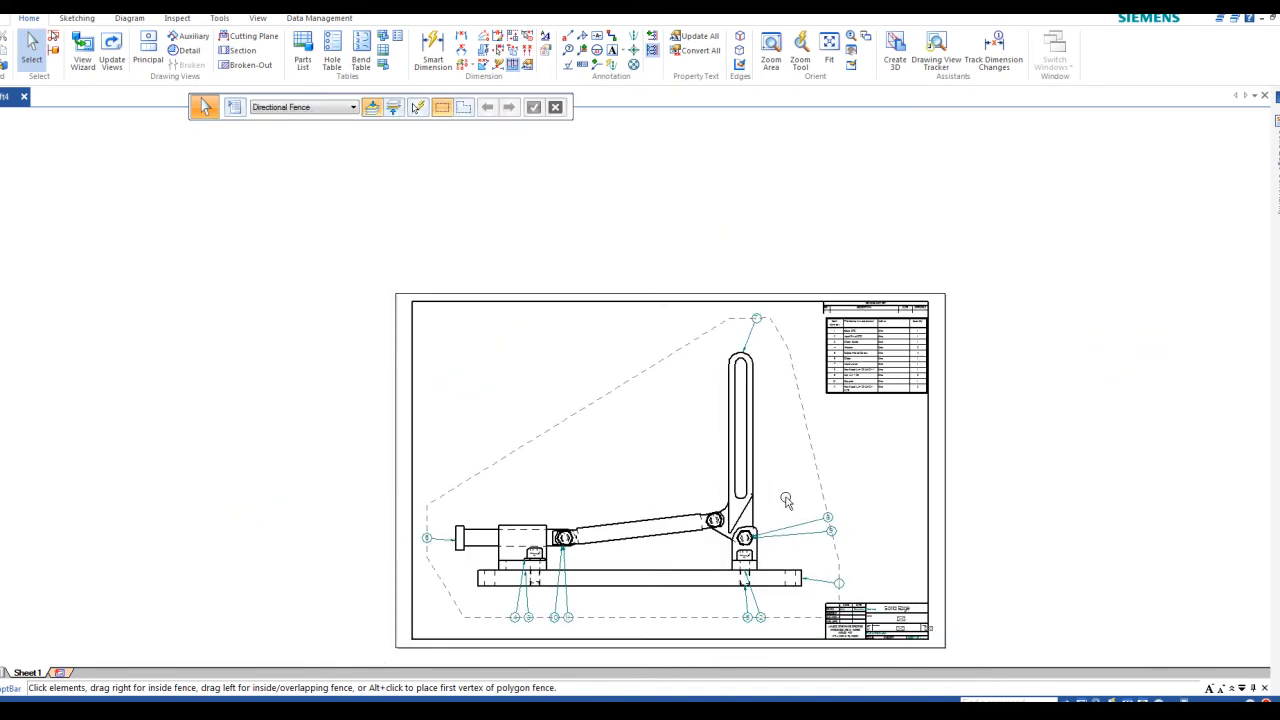
pyautogui.scroll(4, 775, 490)
pyautogui.scroll(2, 729, 451)
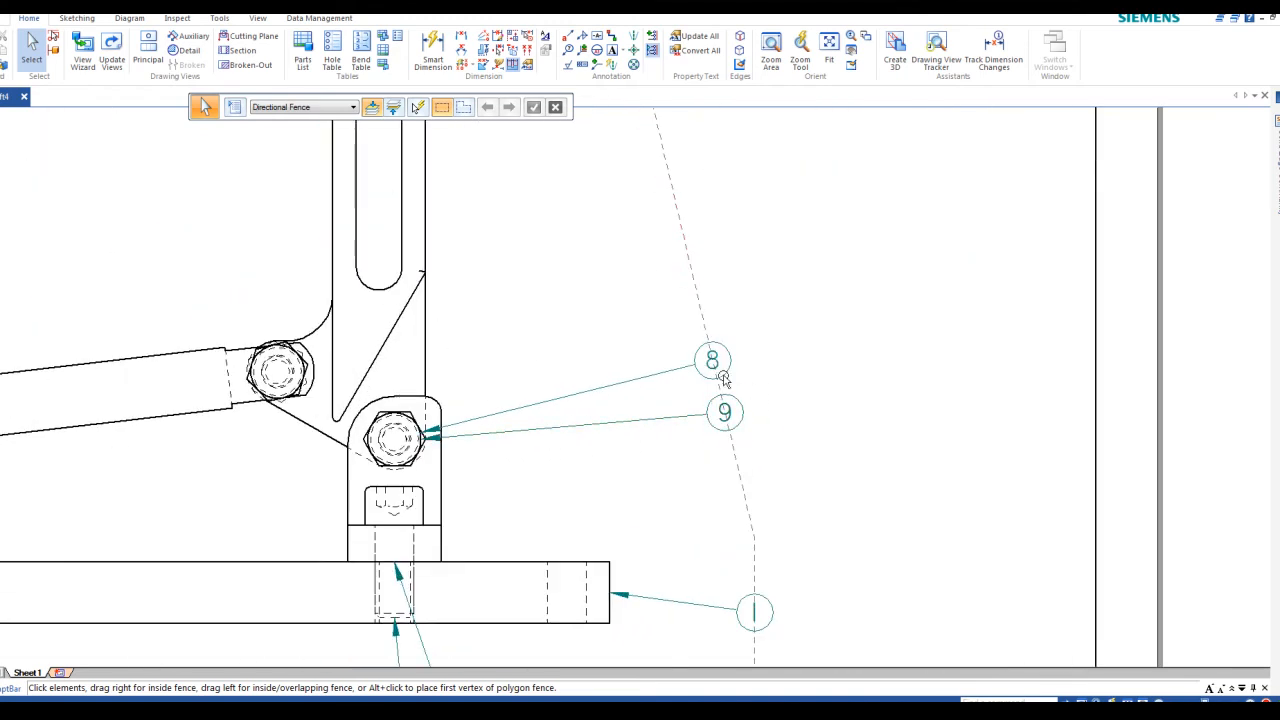
pyautogui.click(741, 428)
pyautogui.moveTo(741, 428); pyautogui.dragTo(752, 400)
pyautogui.click(813, 516)
# - Spread balloons 5 and 2 below the base along the alignment shape, moving 2 to the right and 5 to the left
pyautogui.scroll(-3, 563, 560)
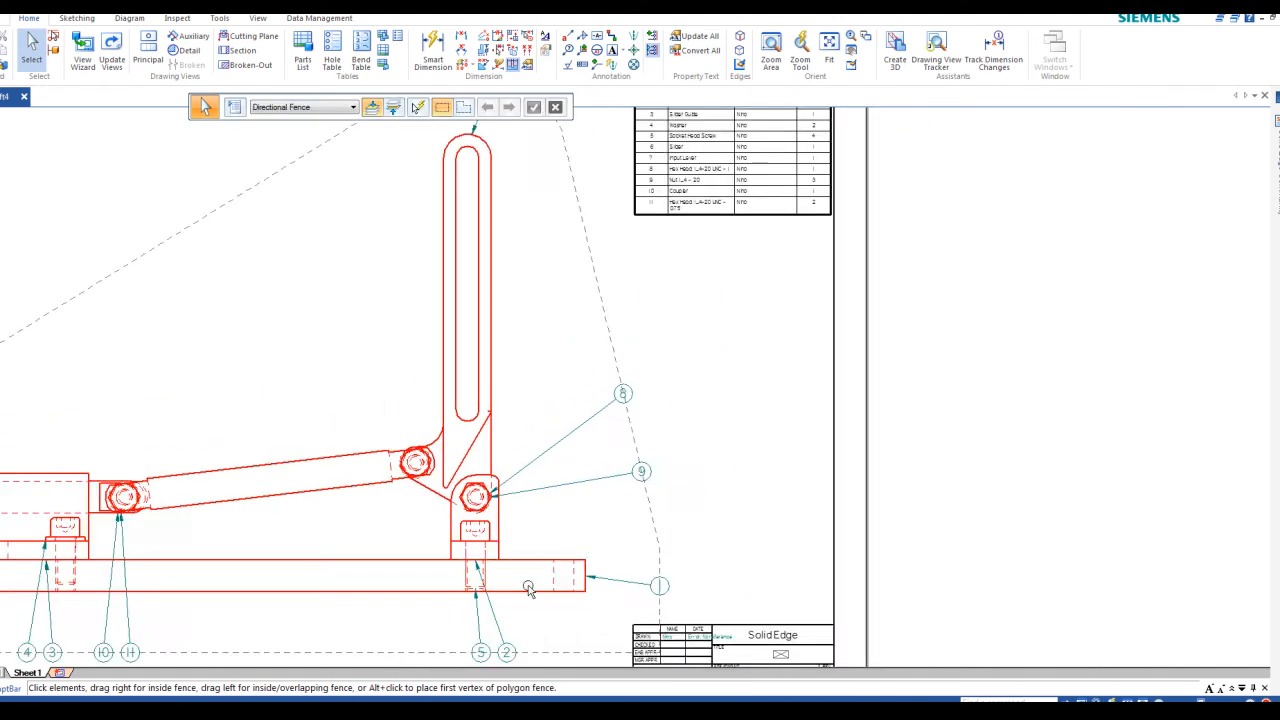
pyautogui.moveTo(509, 634); pyautogui.dragTo(586, 515, button='middle')
pyautogui.scroll(3, 586, 515)
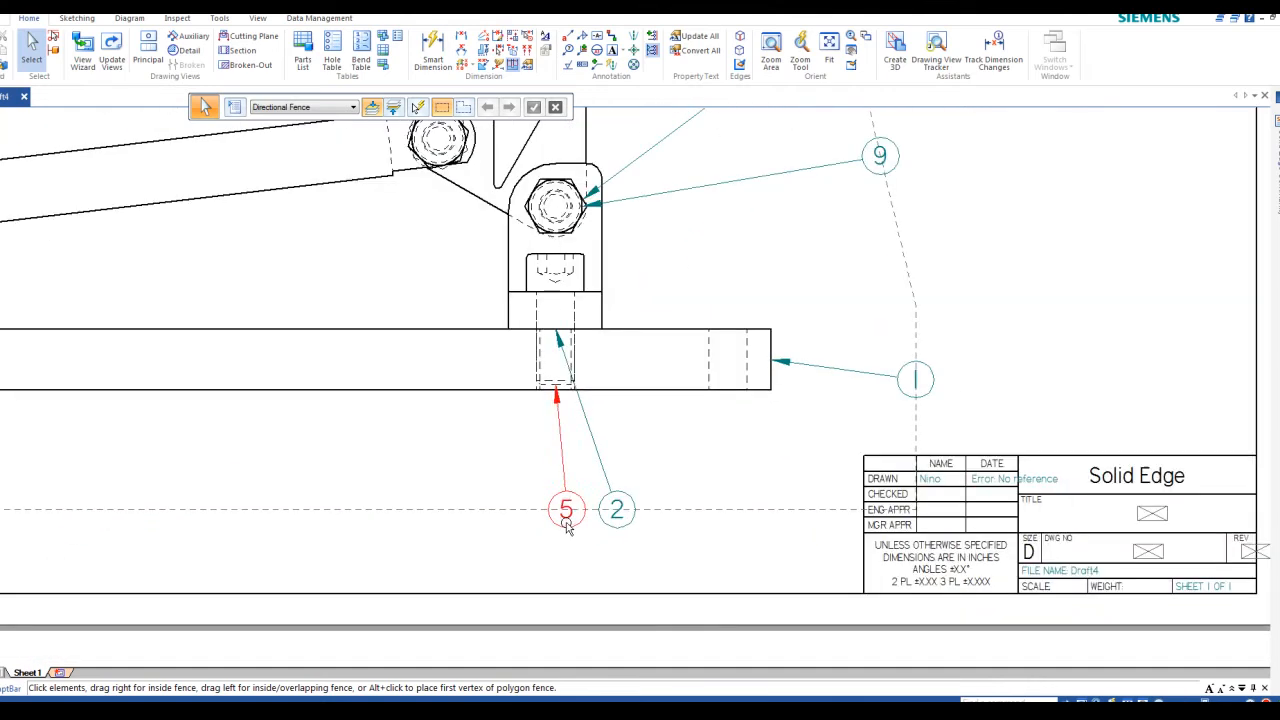
pyautogui.click(631, 503)
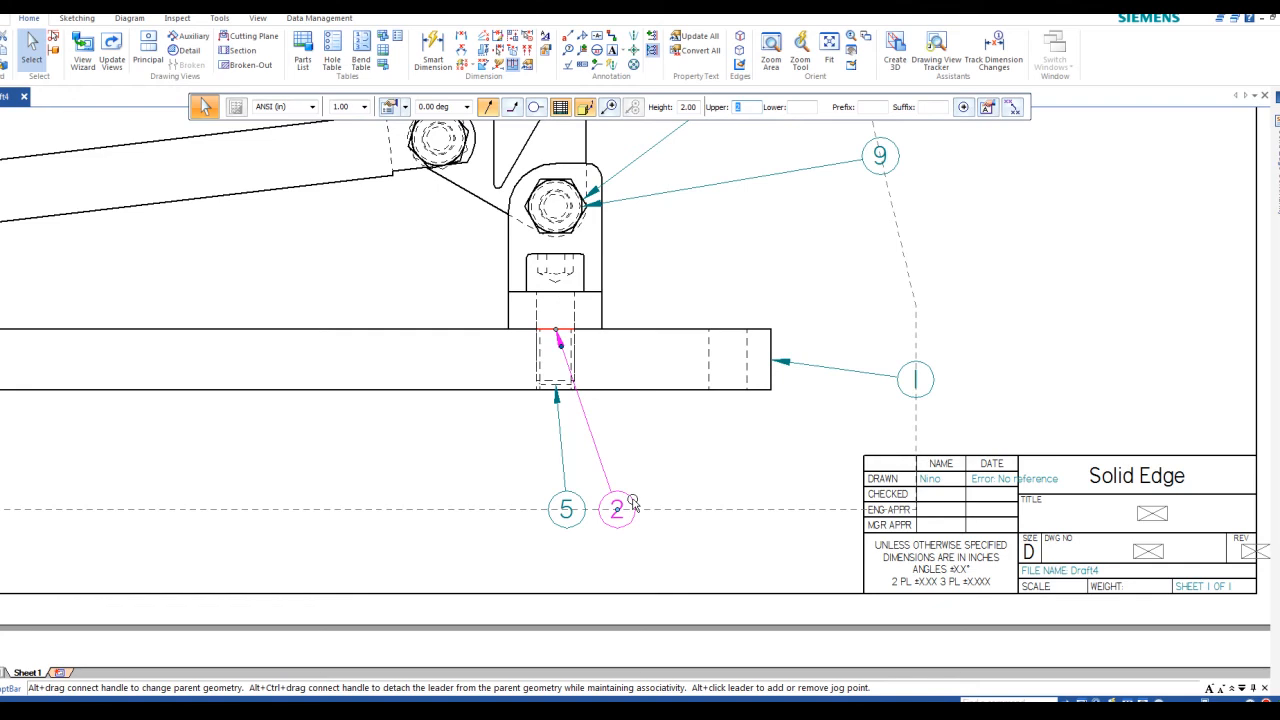
pyautogui.moveTo(628, 503)
pyautogui.mouseDown()
pyautogui.moveTo(527, 509)
pyautogui.moveTo(670, 506)
pyautogui.mouseUp()
pyautogui.click(563, 571)
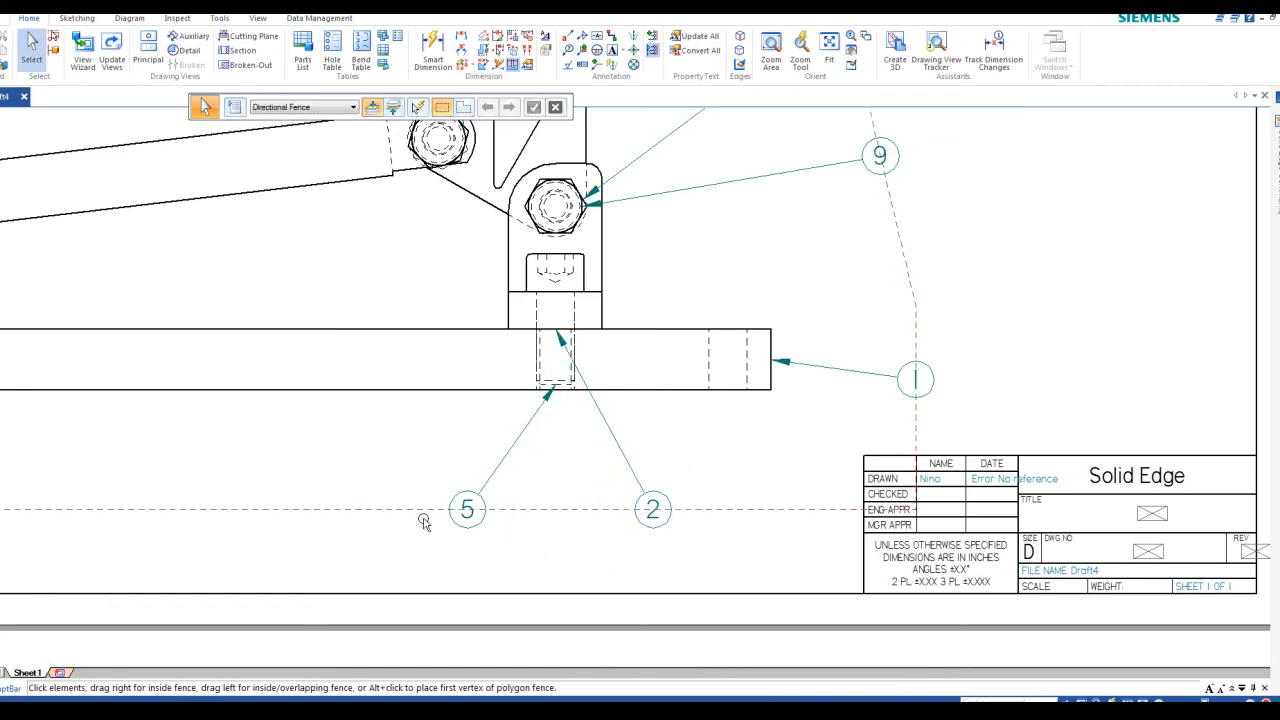
pyautogui.click(662, 500)
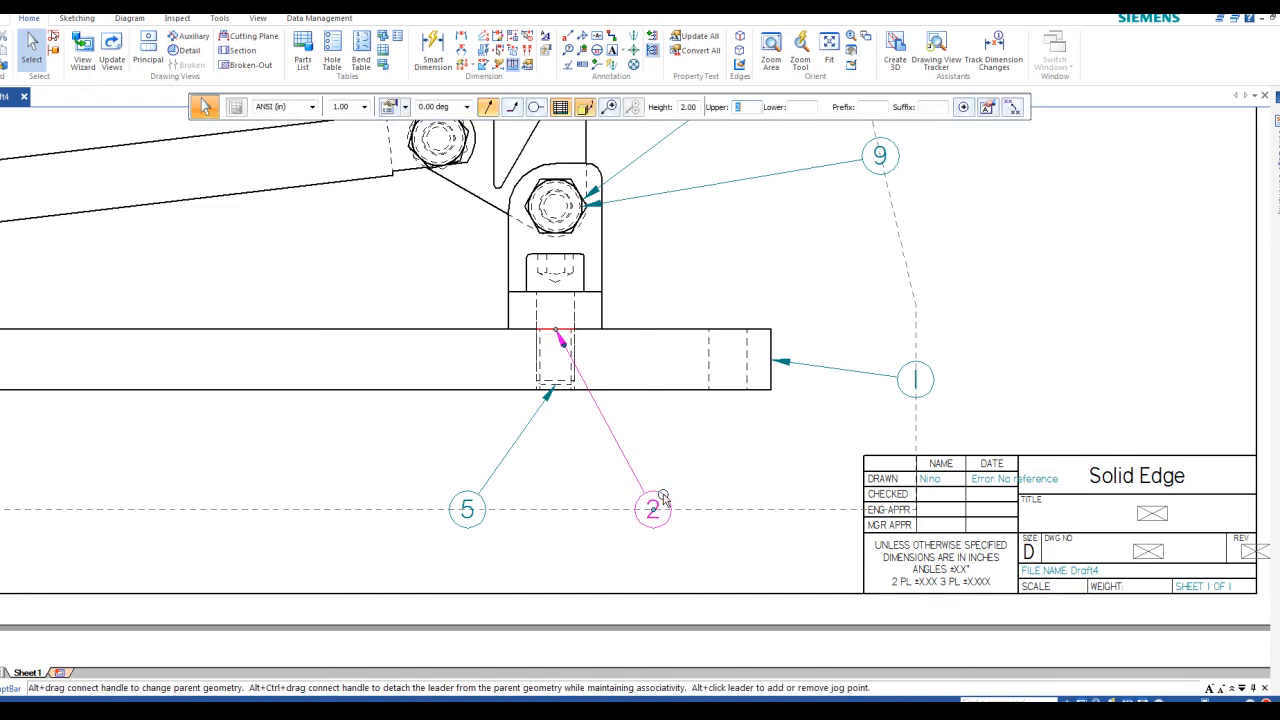
# - Swap balloons 2 and 5 below the base along the alignment shape, placing 2 on the left and 5 under the right screw
pyautogui.moveTo(662, 500); pyautogui.dragTo(403, 506)
pyautogui.click(487, 528)
pyautogui.moveTo(487, 528); pyautogui.dragTo(574, 530)
pyautogui.click(400, 526)
pyautogui.moveTo(400, 526); pyautogui.dragTo(452, 530)
pyautogui.press('Escape')
# - Move balloons 11 and 10 to the right along the alignment shape's bottom edge, spacing them farther apart
pyautogui.moveTo(349, 429); pyautogui.dragTo(786, 428, button='middle')
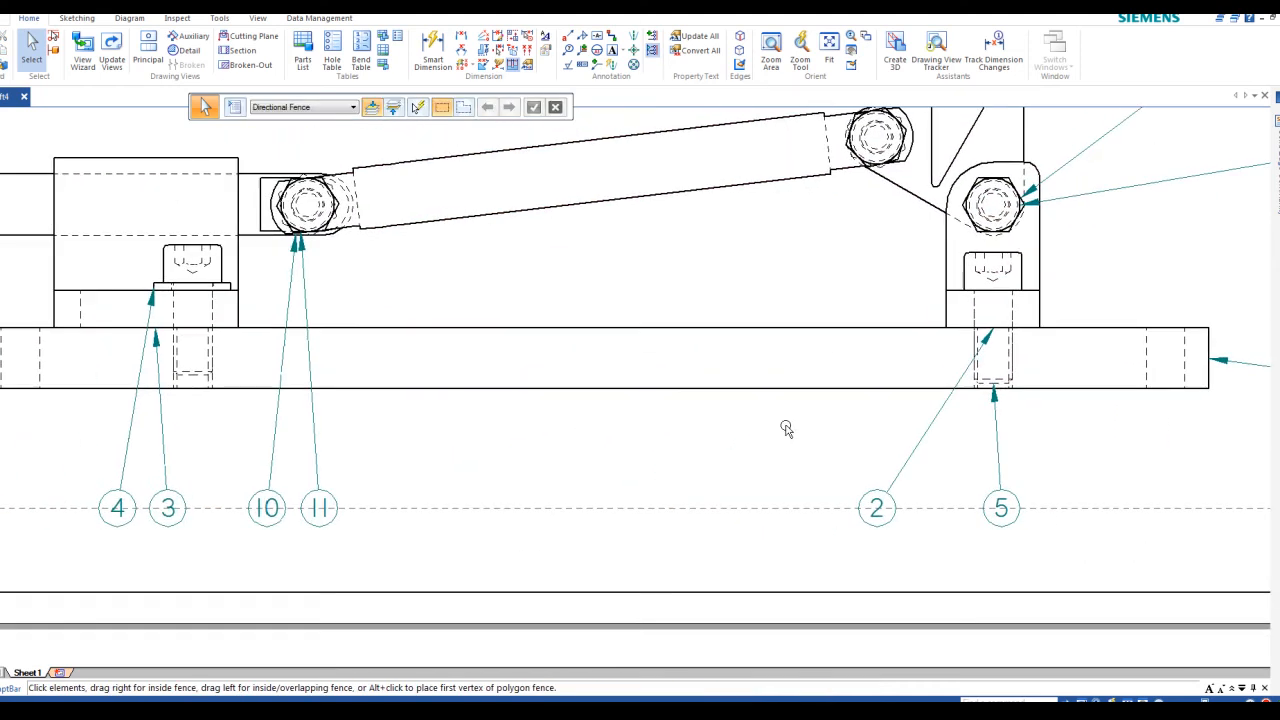
pyautogui.scroll(-2, 414, 449)
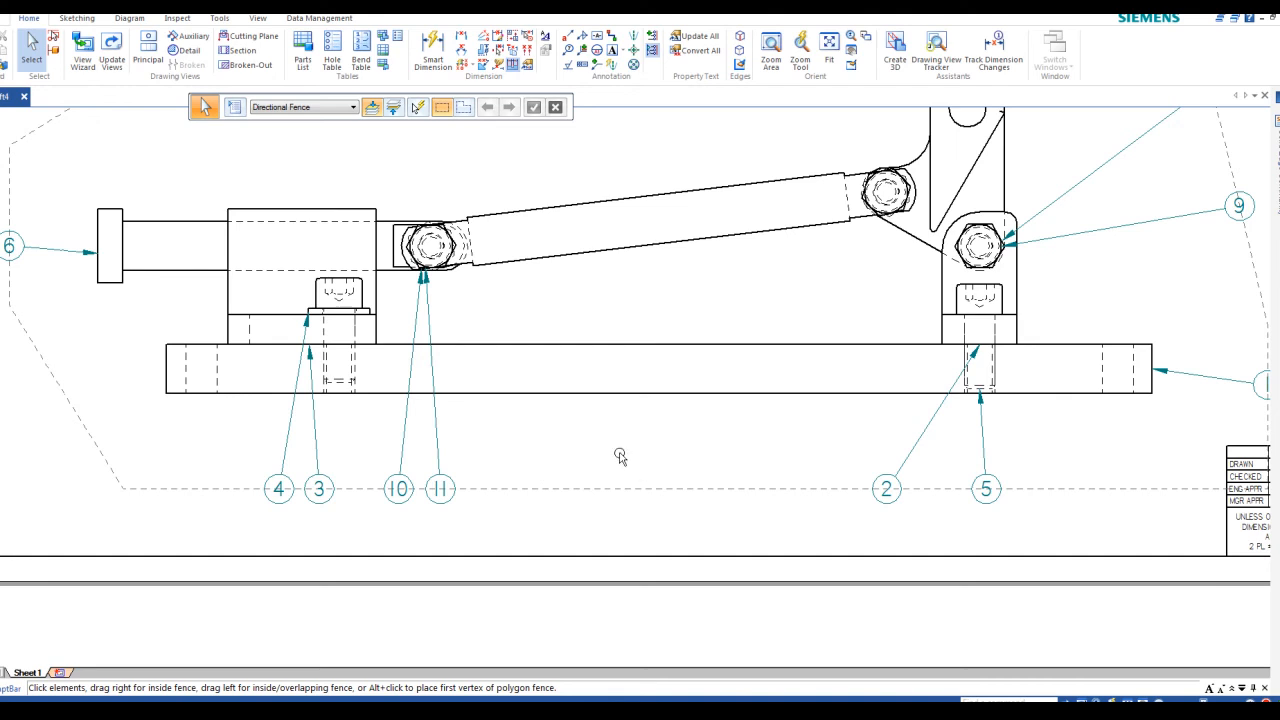
pyautogui.moveTo(457, 484); pyautogui.dragTo(570, 489)
pyautogui.click(410, 488)
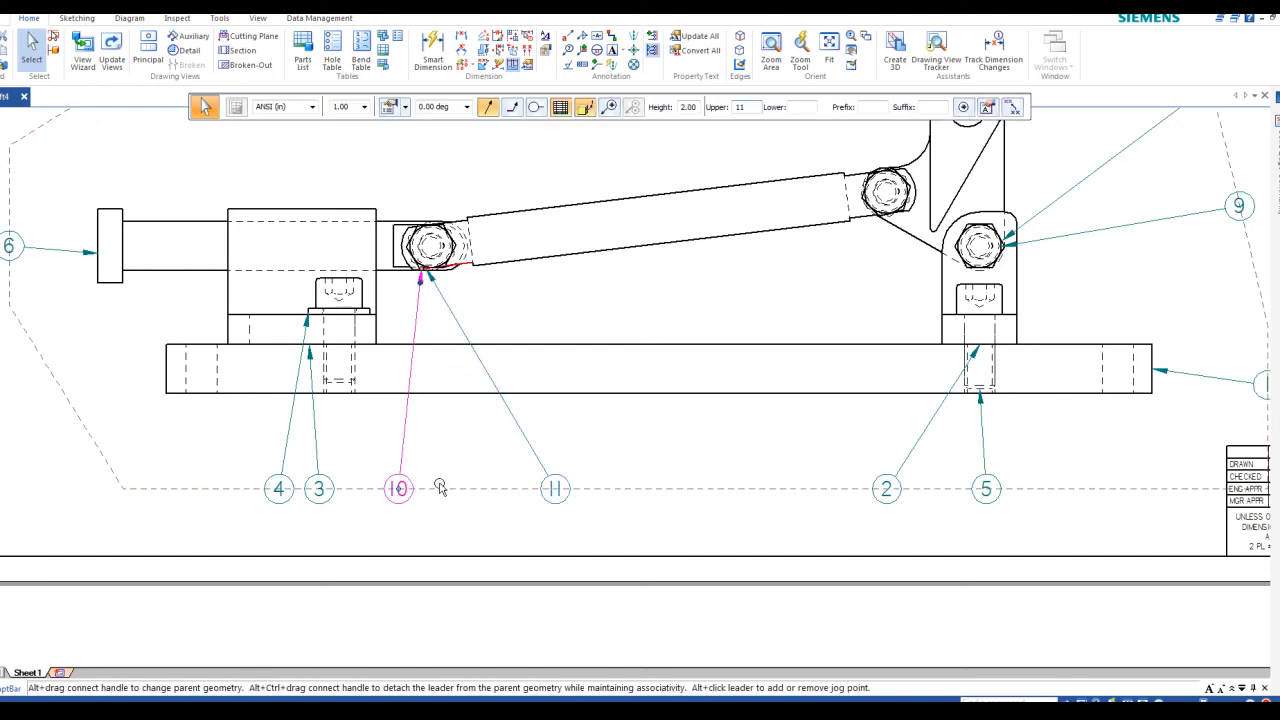
pyautogui.press('Escape')
pyautogui.scroll(-3, 570, 365)
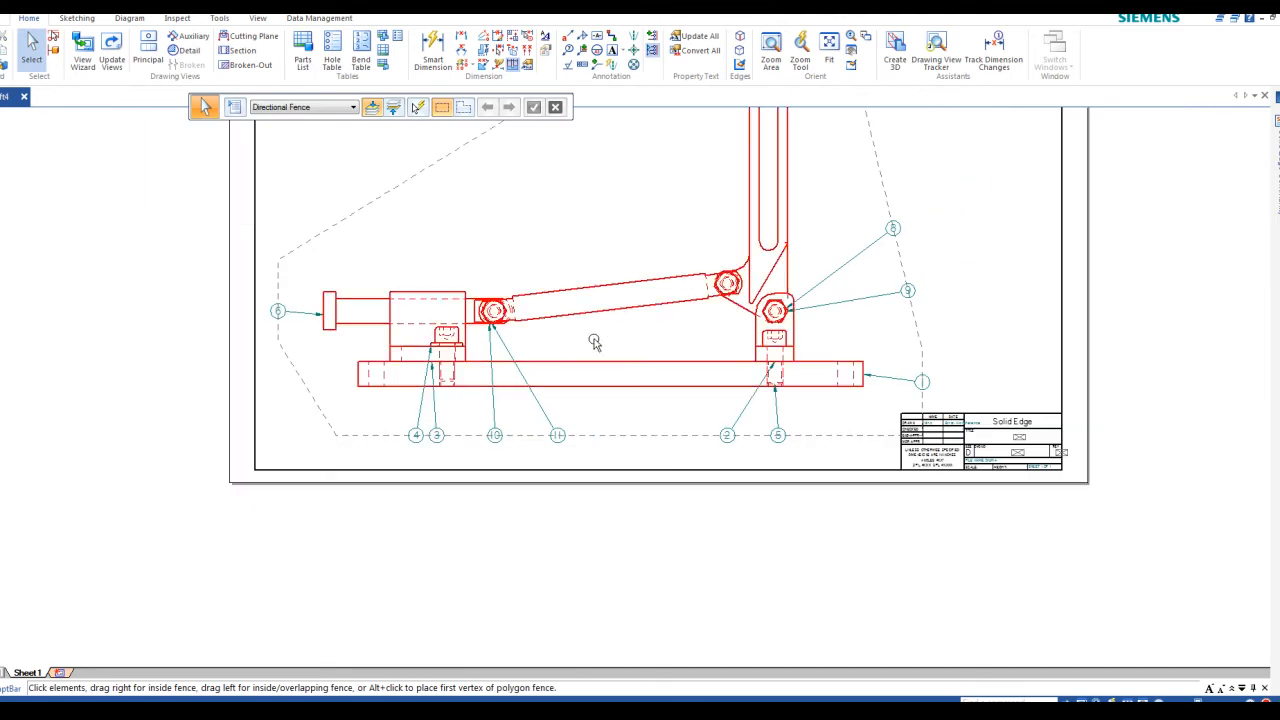
# - Hide the dashed balloon alignment shape around the front view
pyautogui.scroll(3, 457, 445)
pyautogui.moveTo(430, 396)
pyautogui.mouseDown(button='middle')
pyautogui.moveTo(437, 334)
pyautogui.moveTo(428, 437)
pyautogui.moveTo(453, 420)
pyautogui.mouseUp(button='middle')
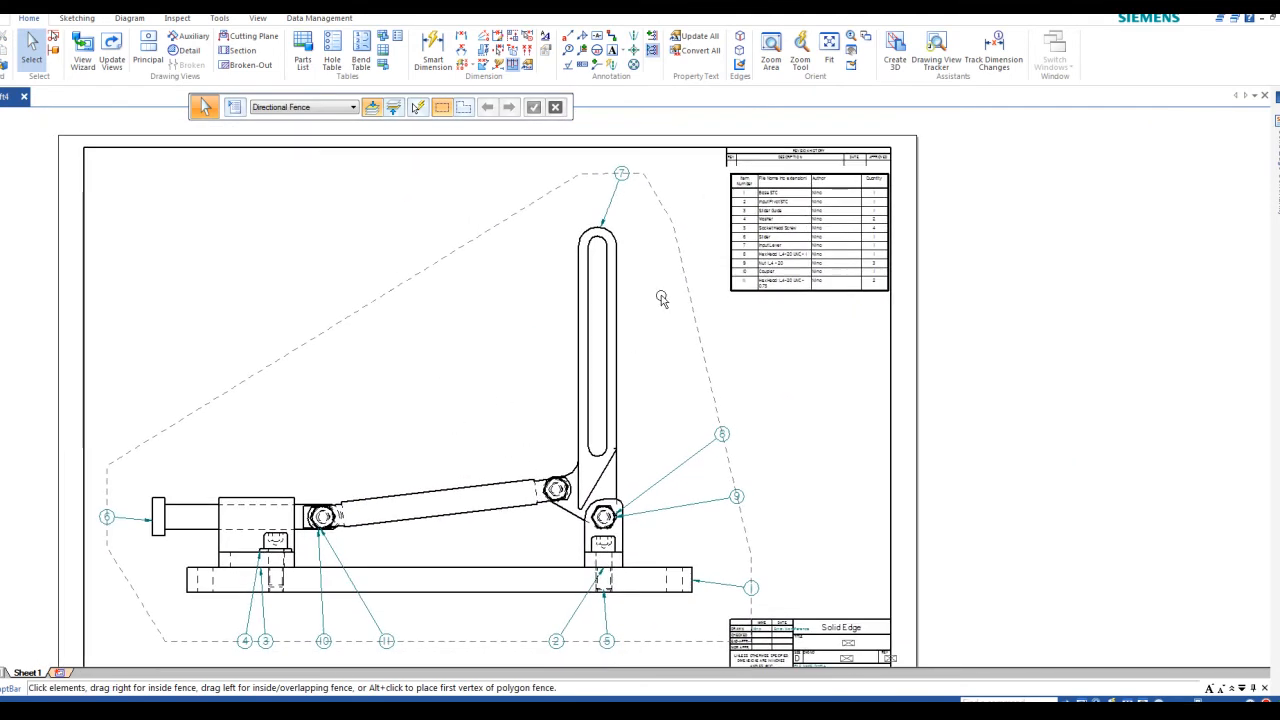
pyautogui.click(653, 51)
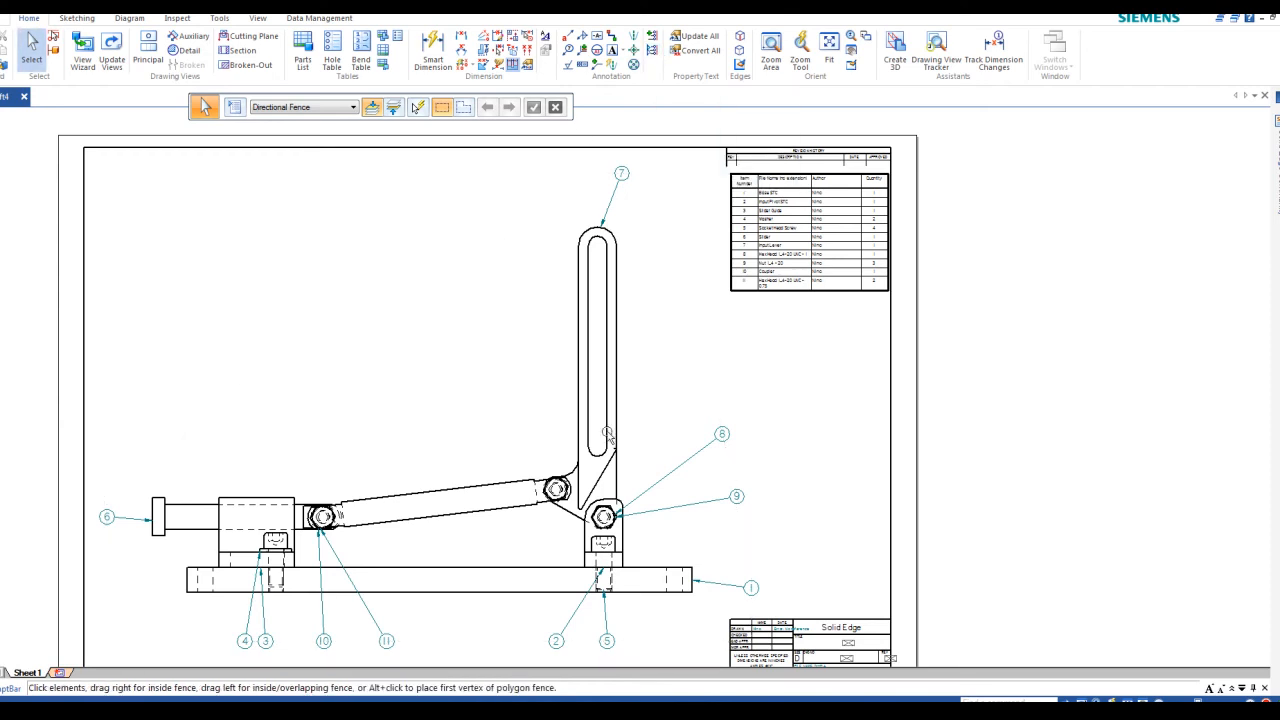
# - Widen the parts list's File Name column to fit item 11 on one line and narrow the Author column
pyautogui.moveTo(834, 346); pyautogui.dragTo(766, 340, button='middle')
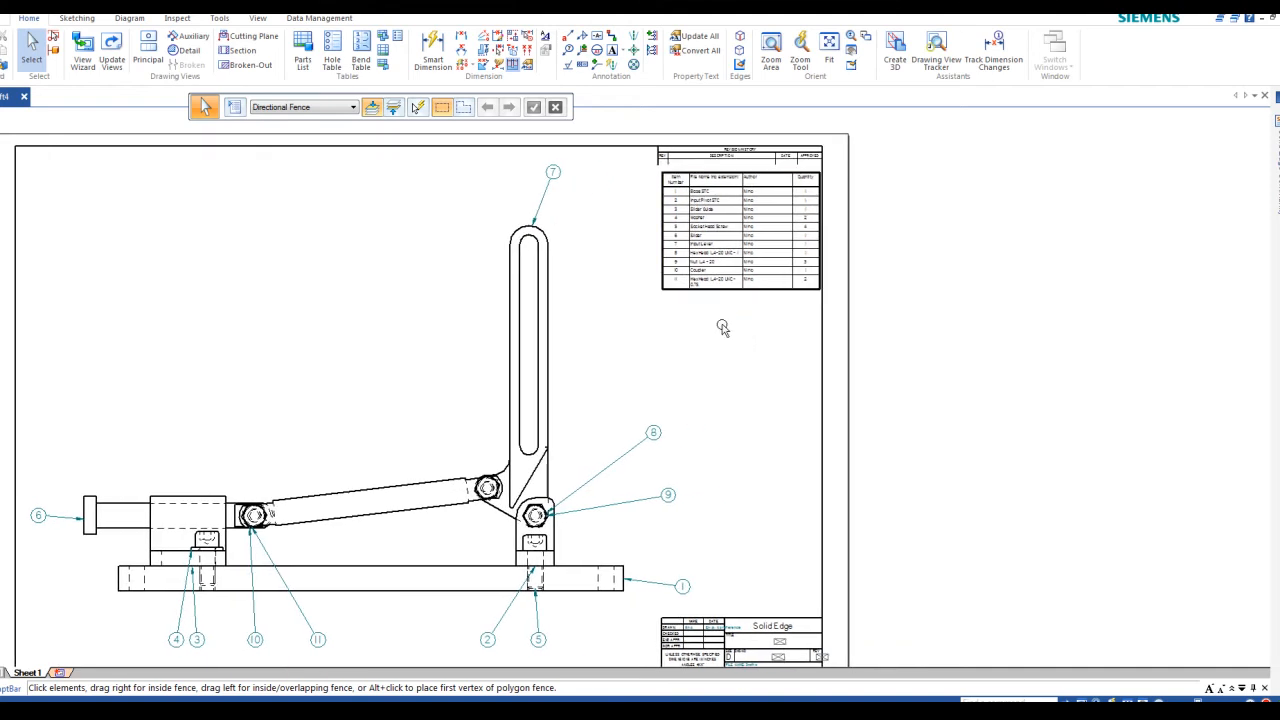
pyautogui.scroll(-2, 740, 235)
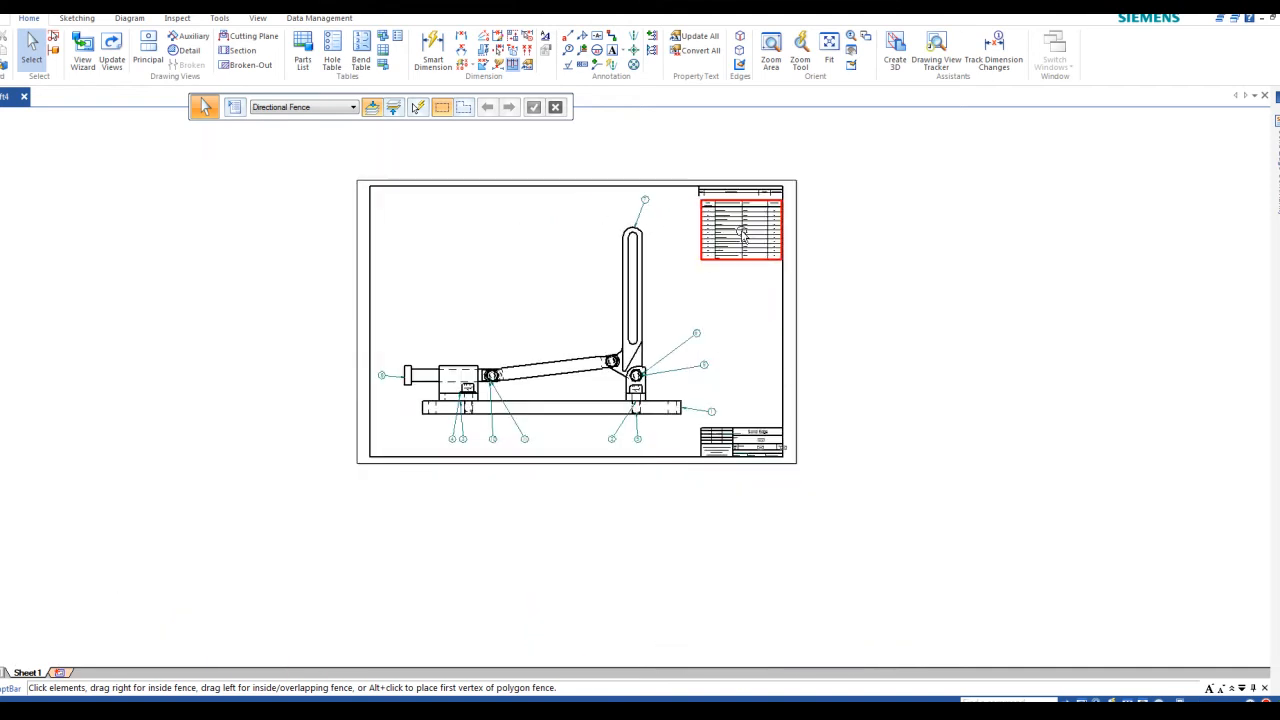
pyautogui.scroll(5, 737, 212)
pyautogui.moveTo(735, 213); pyautogui.dragTo(687, 334, button='middle')
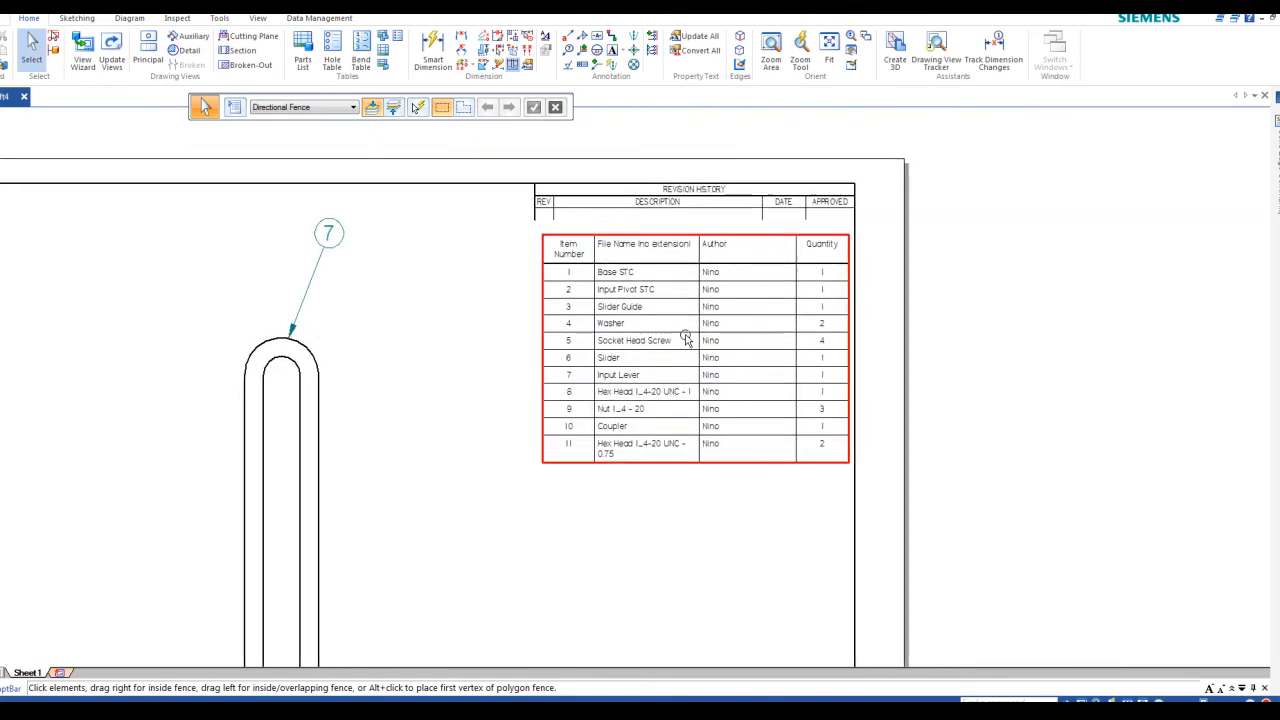
pyautogui.scroll(1, 686, 340)
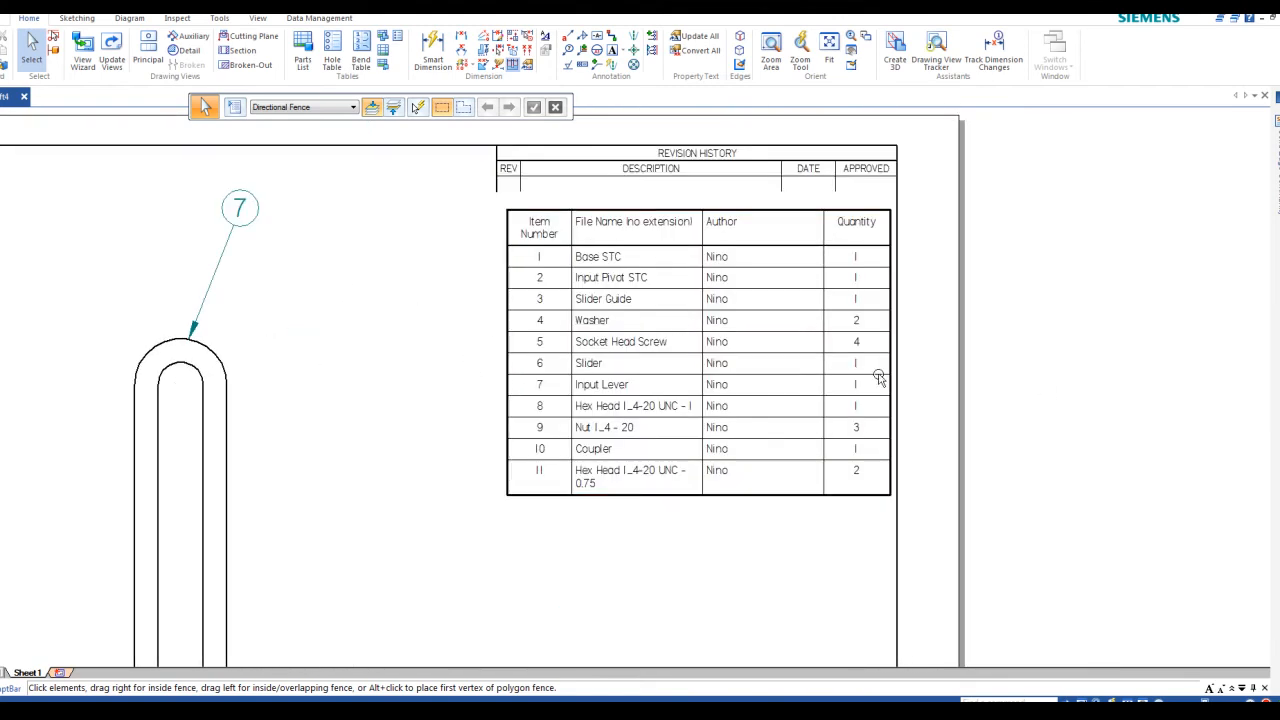
pyautogui.click(618, 378)
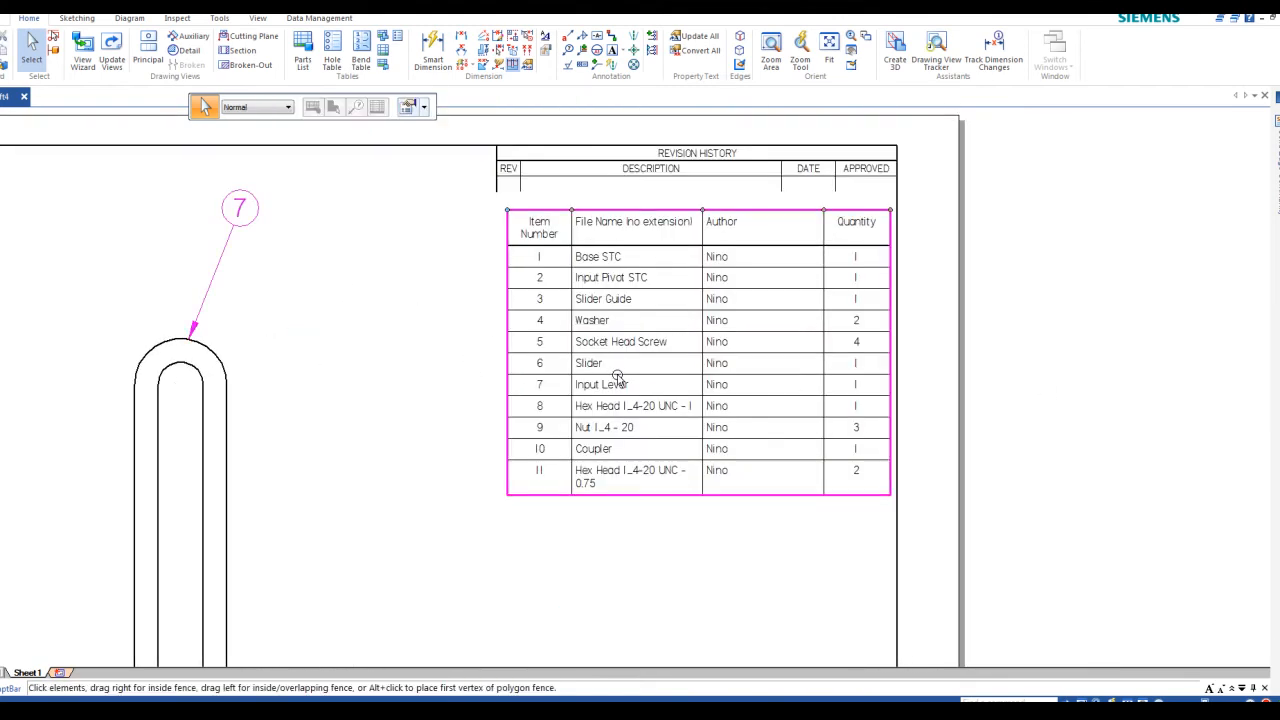
pyautogui.doubleClick(618, 378)
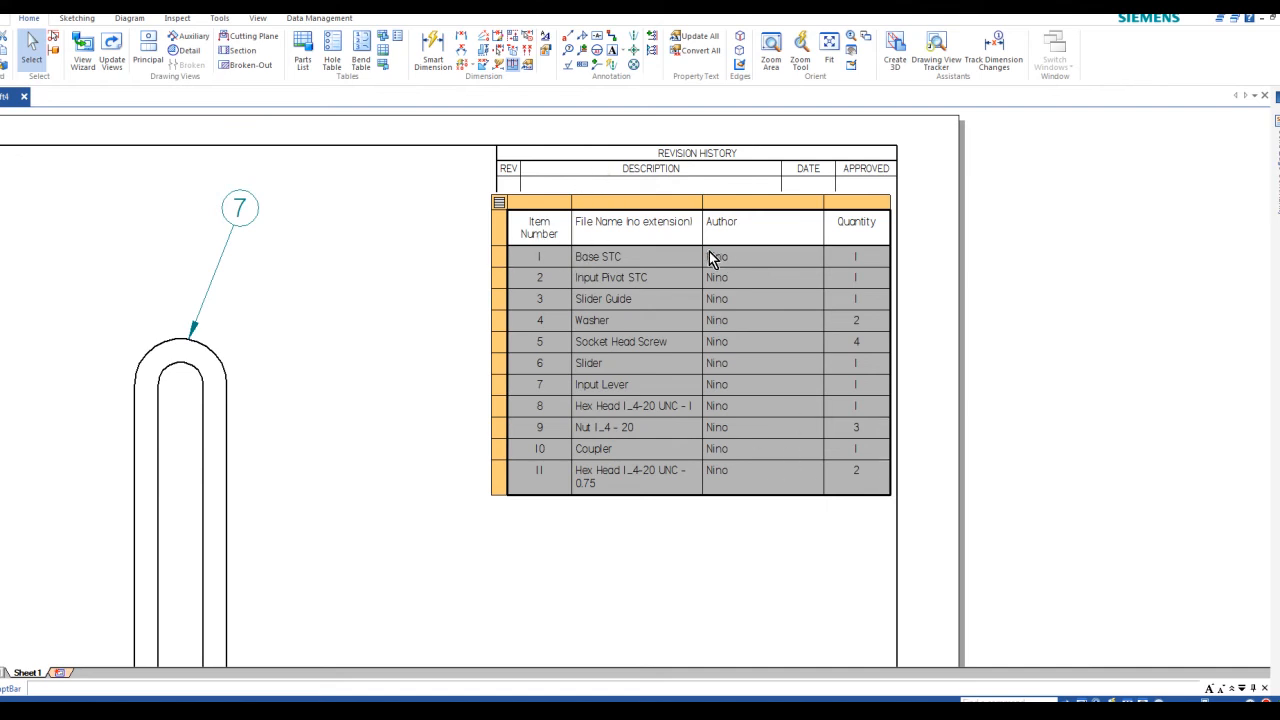
pyautogui.moveTo(701, 243); pyautogui.dragTo(721, 254)
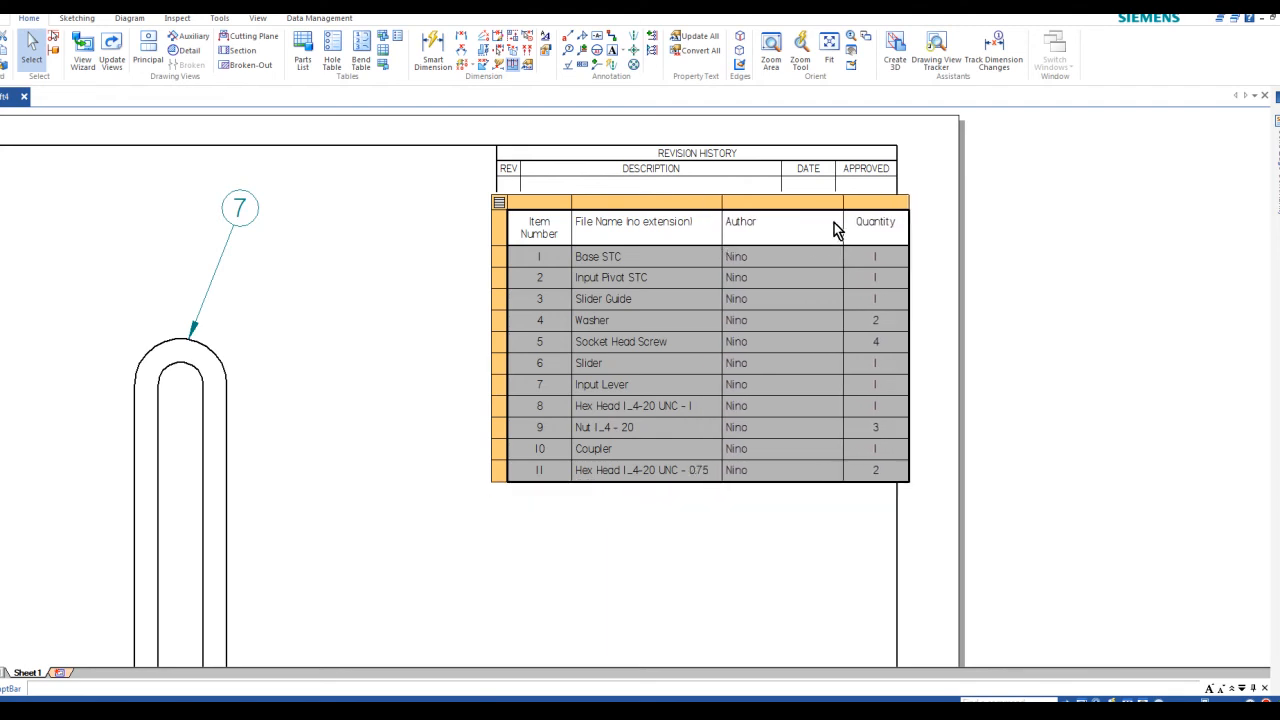
pyautogui.moveTo(843, 224); pyautogui.dragTo(778, 222)
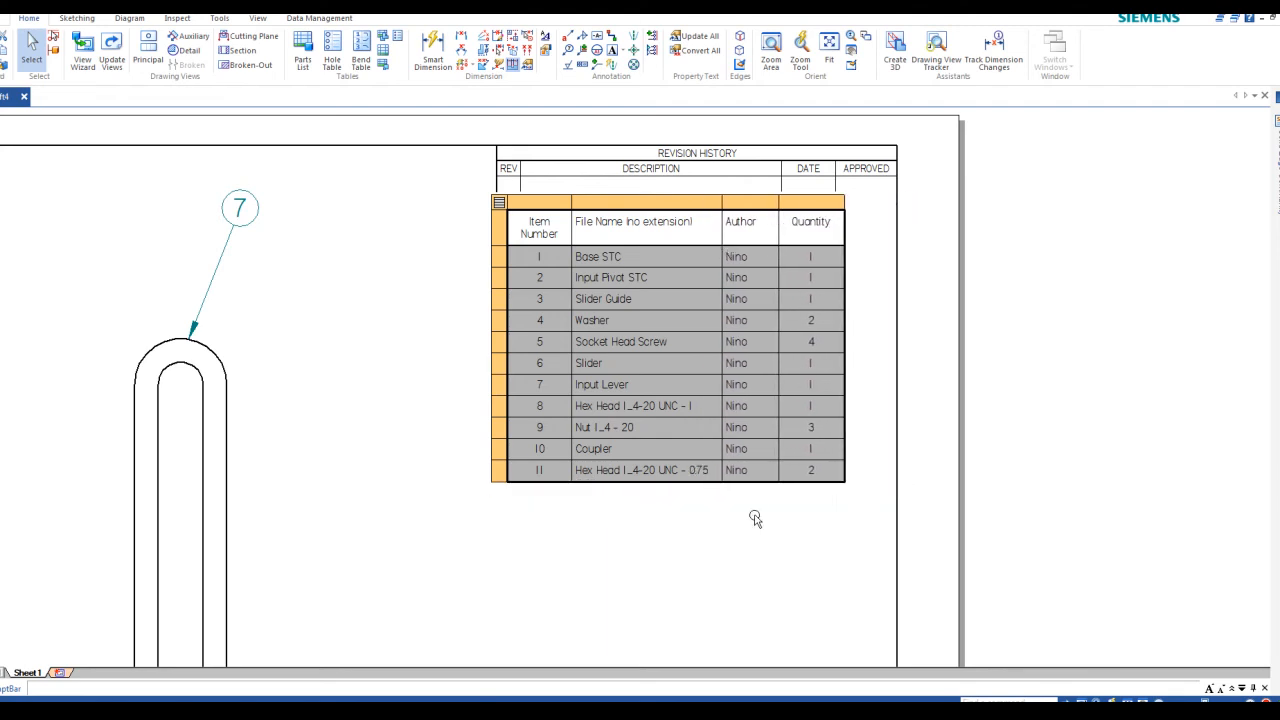
pyautogui.click(723, 543)
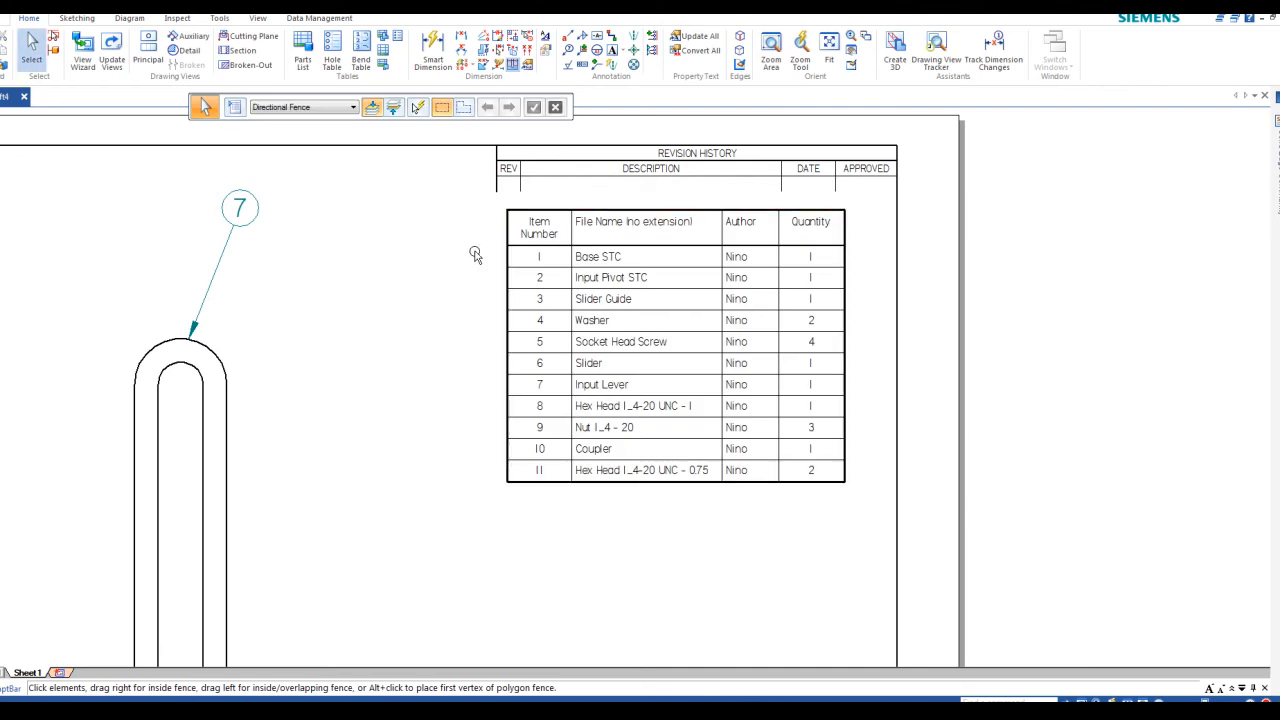
# - Move the parts list to the left and slightly down, below the revision history block
pyautogui.moveTo(507, 260); pyautogui.dragTo(420, 270)
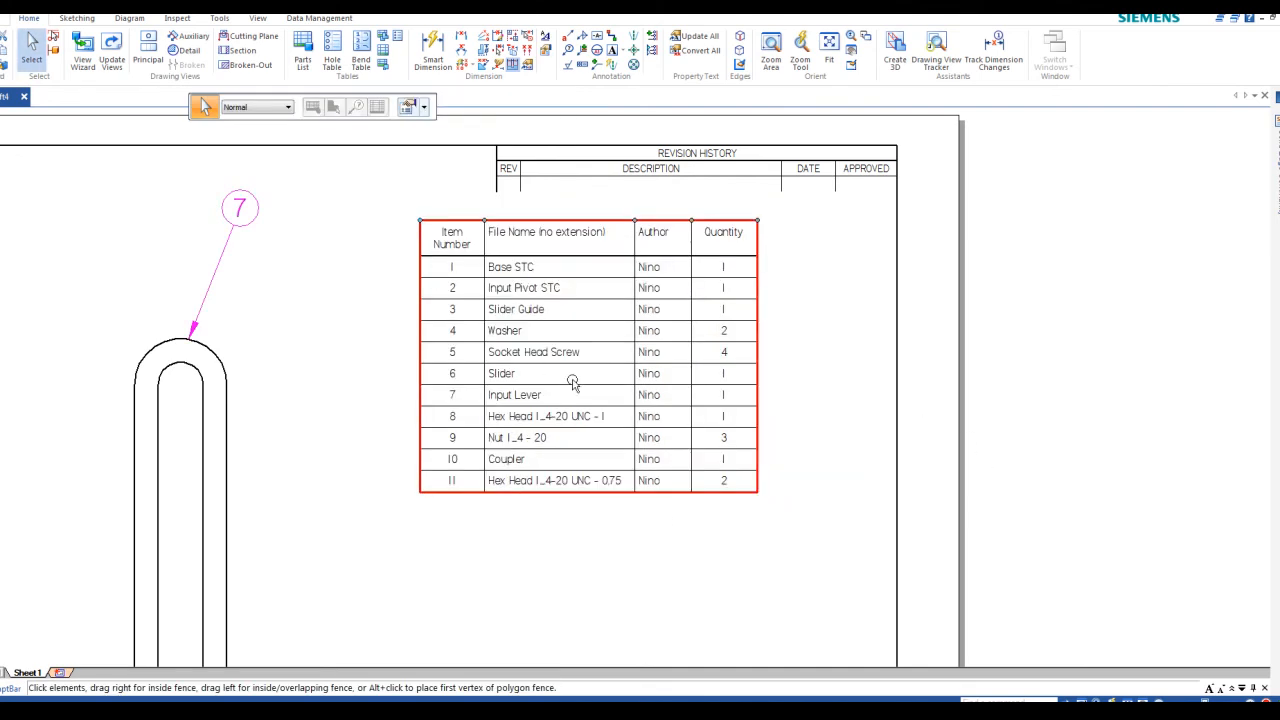
pyautogui.click(868, 566)
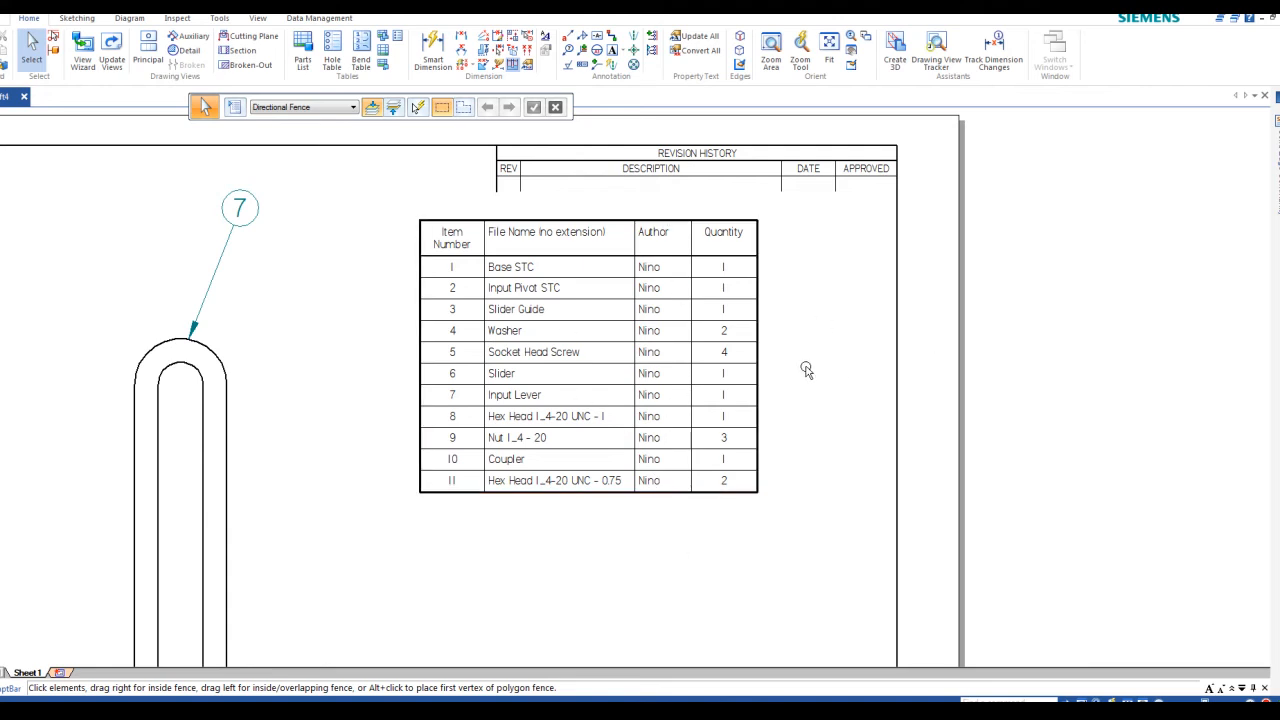
pyautogui.click(547, 258)
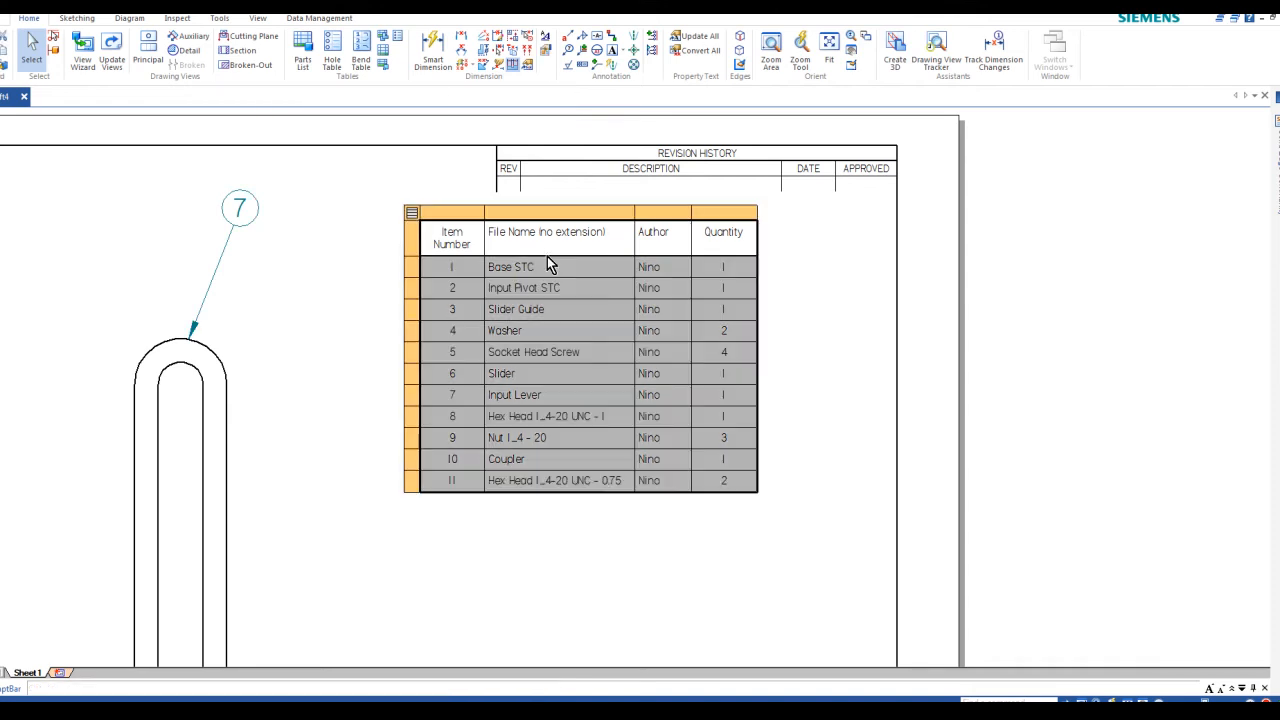
pyautogui.rightClick(559, 306)
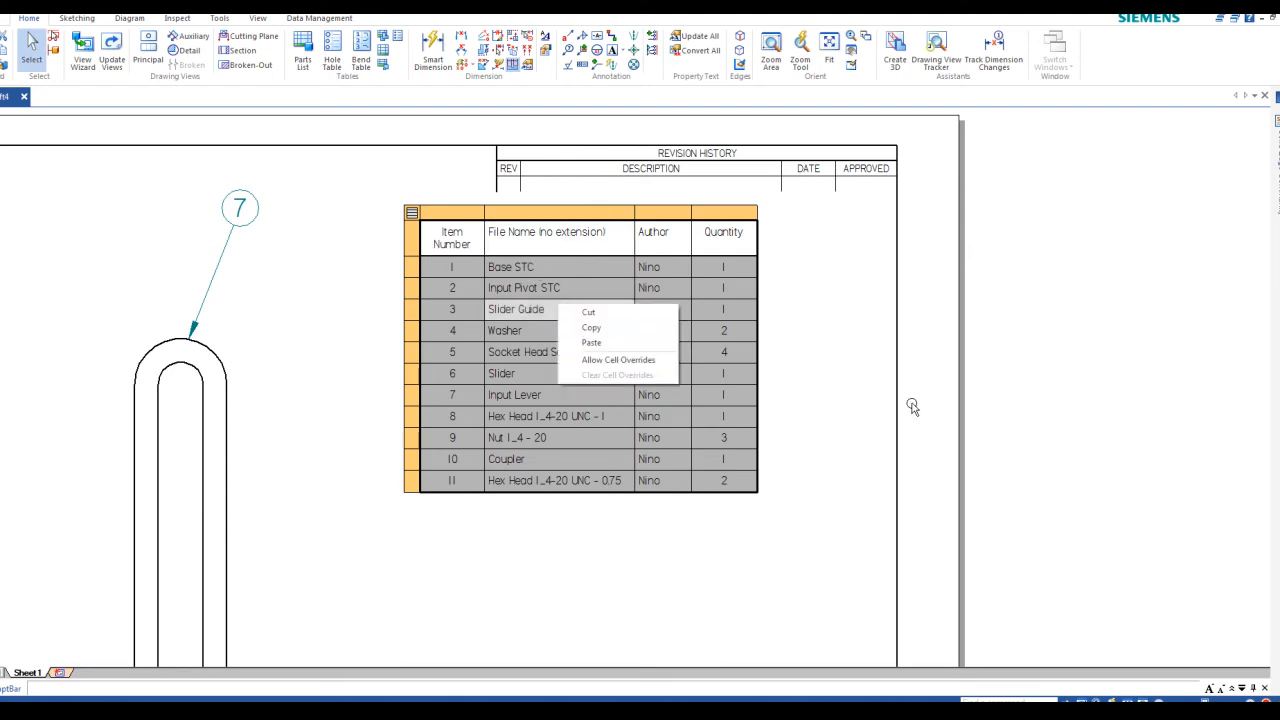
pyautogui.click(623, 289)
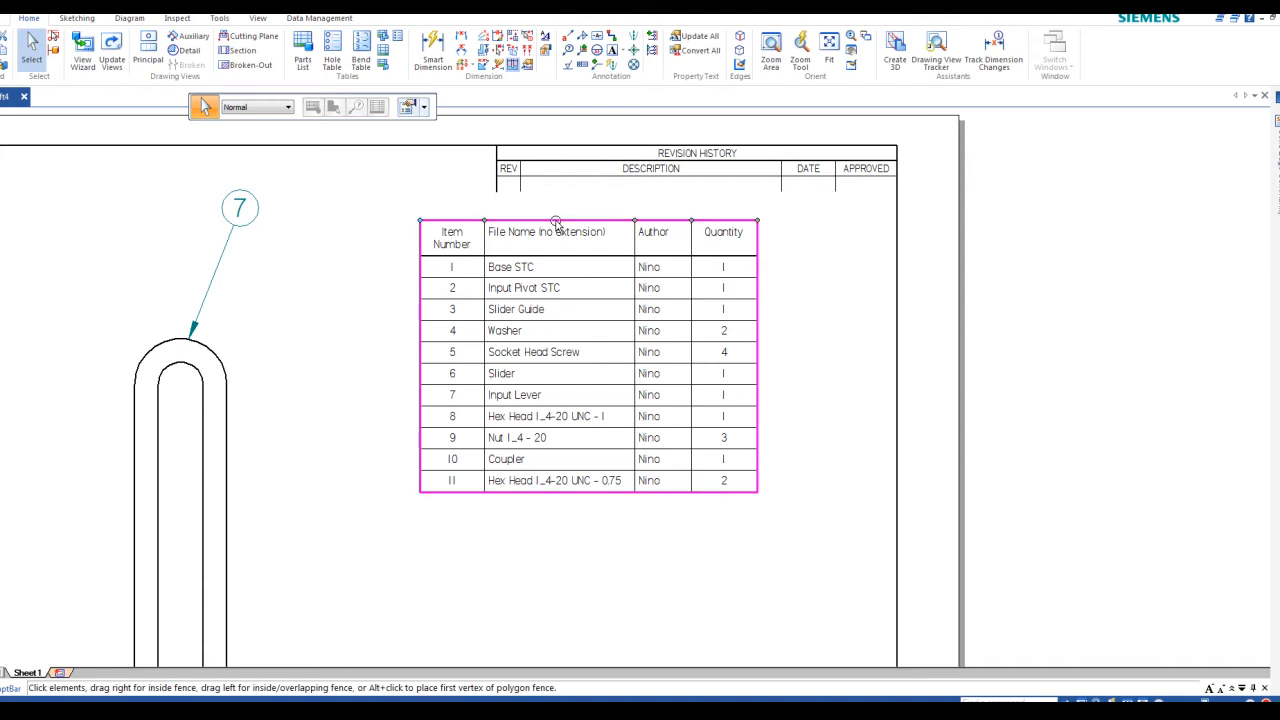
# - Delete the Author column in the parts list properties and apply the change to the table
pyautogui.click(408, 108)
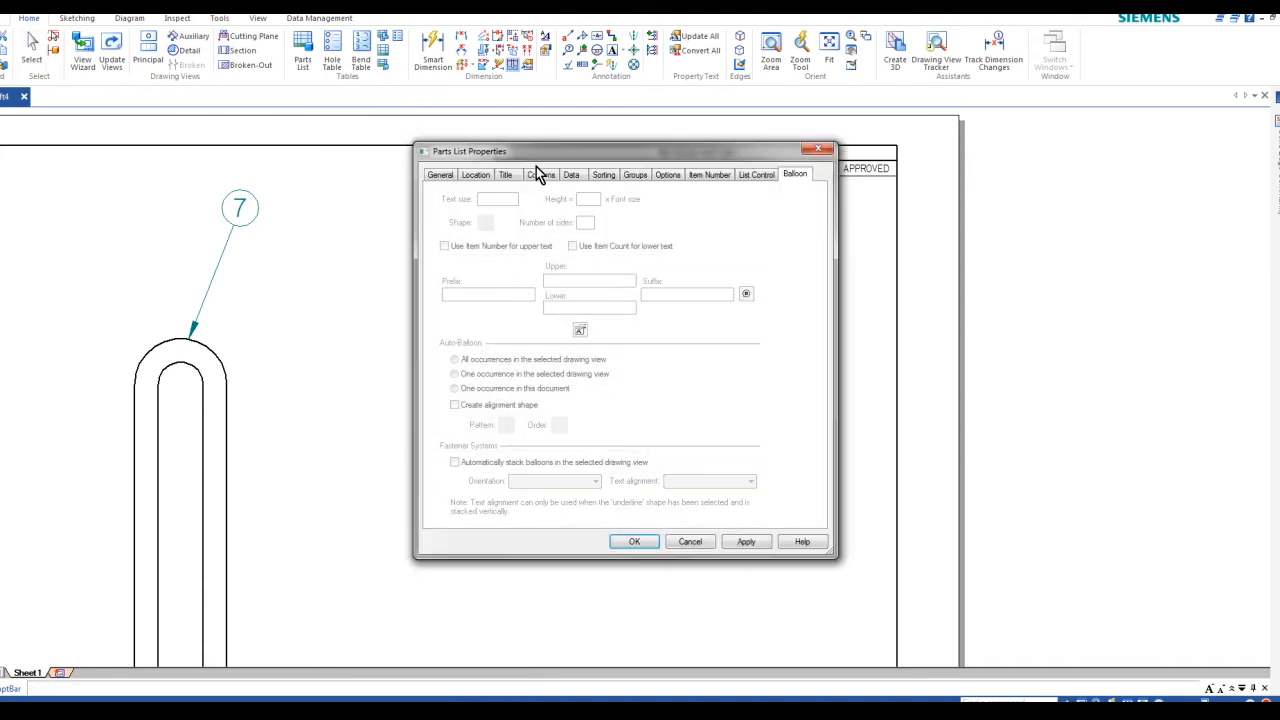
pyautogui.moveTo(538, 153); pyautogui.dragTo(920, 155)
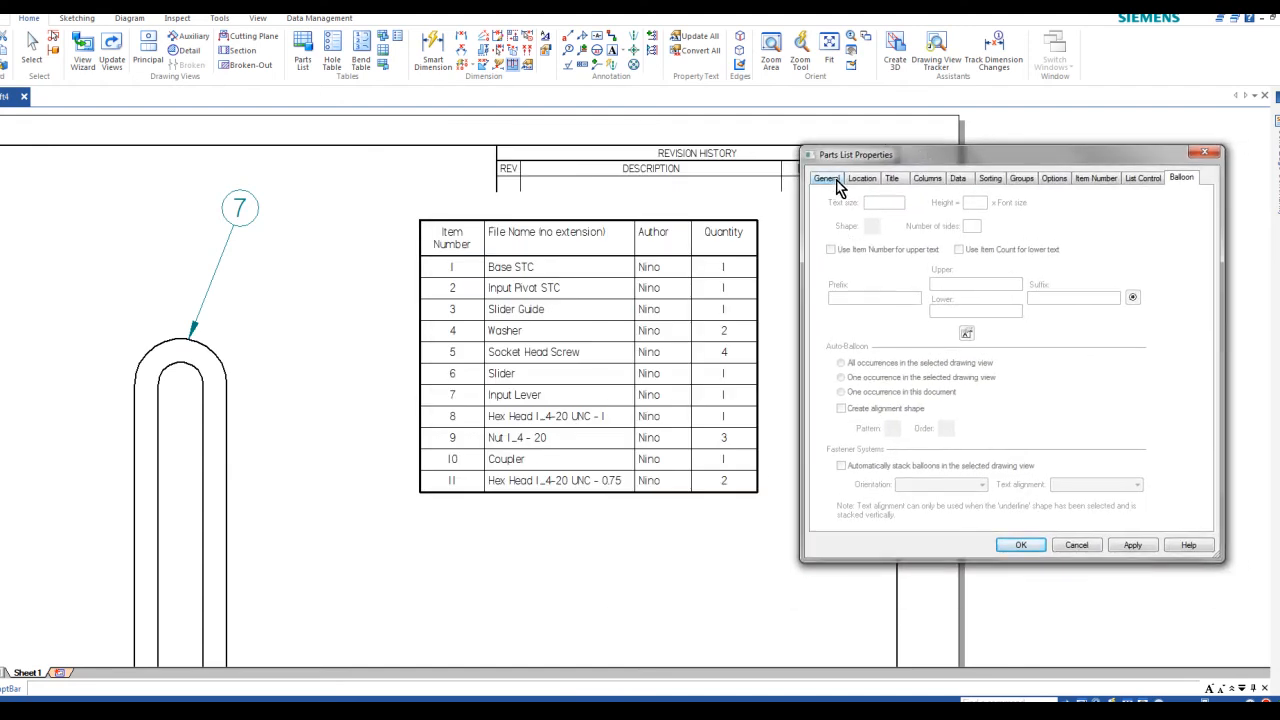
pyautogui.click(957, 180)
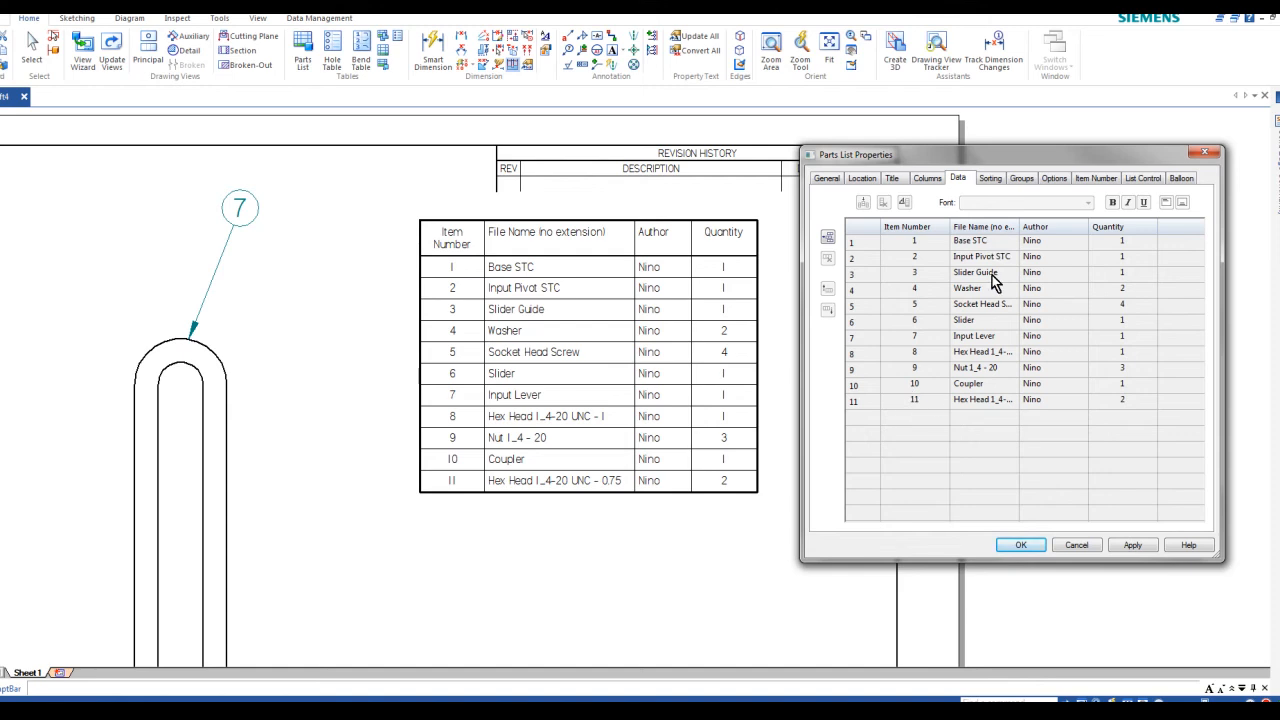
pyautogui.click(1058, 232)
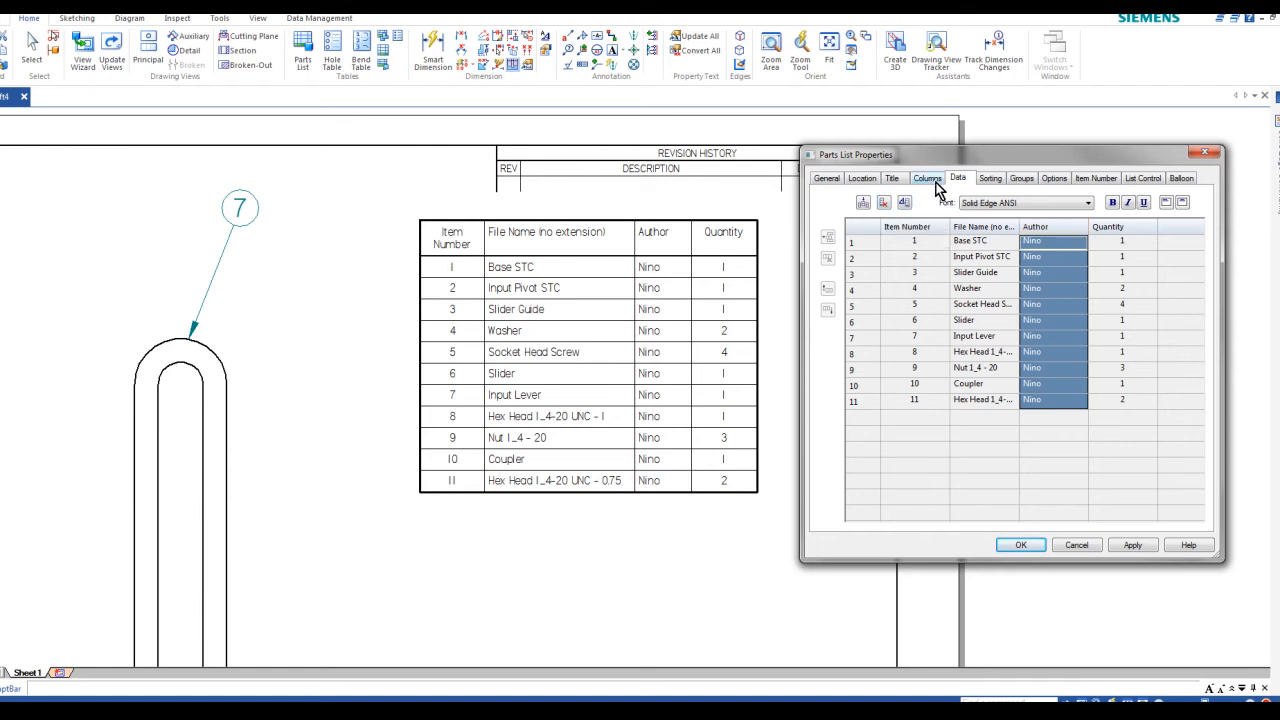
pyautogui.click(925, 180)
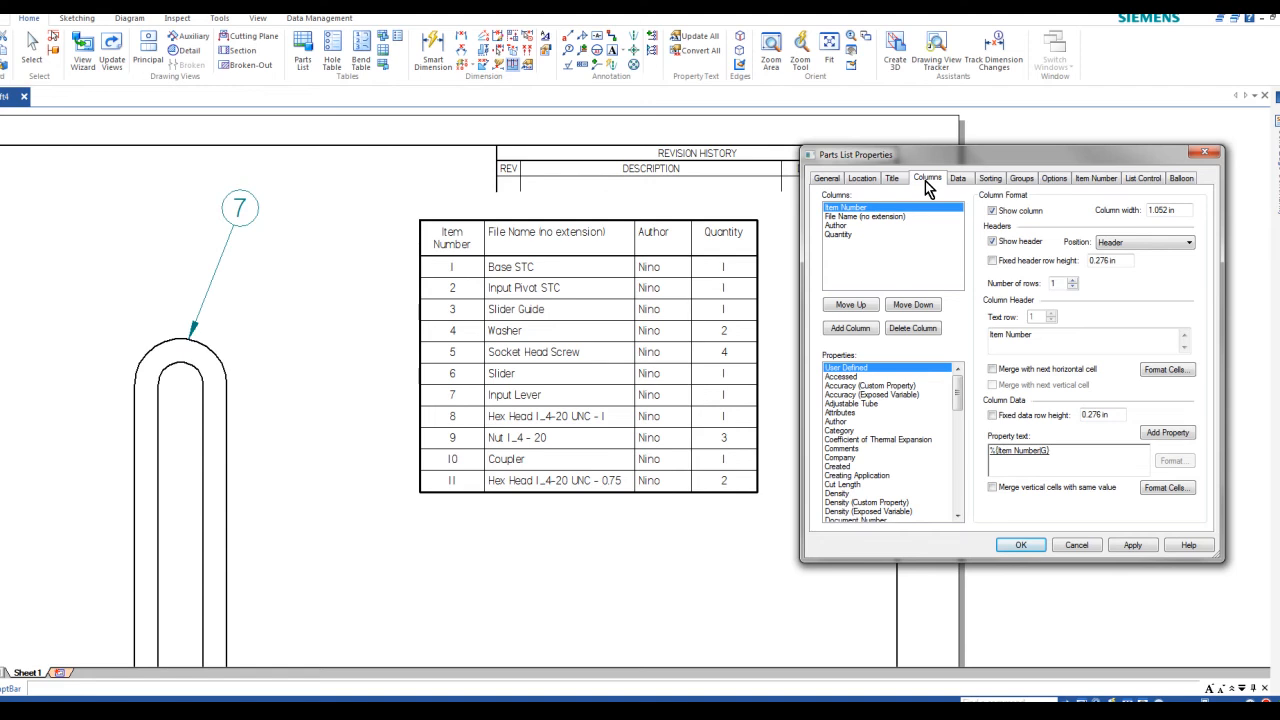
pyautogui.click(837, 226)
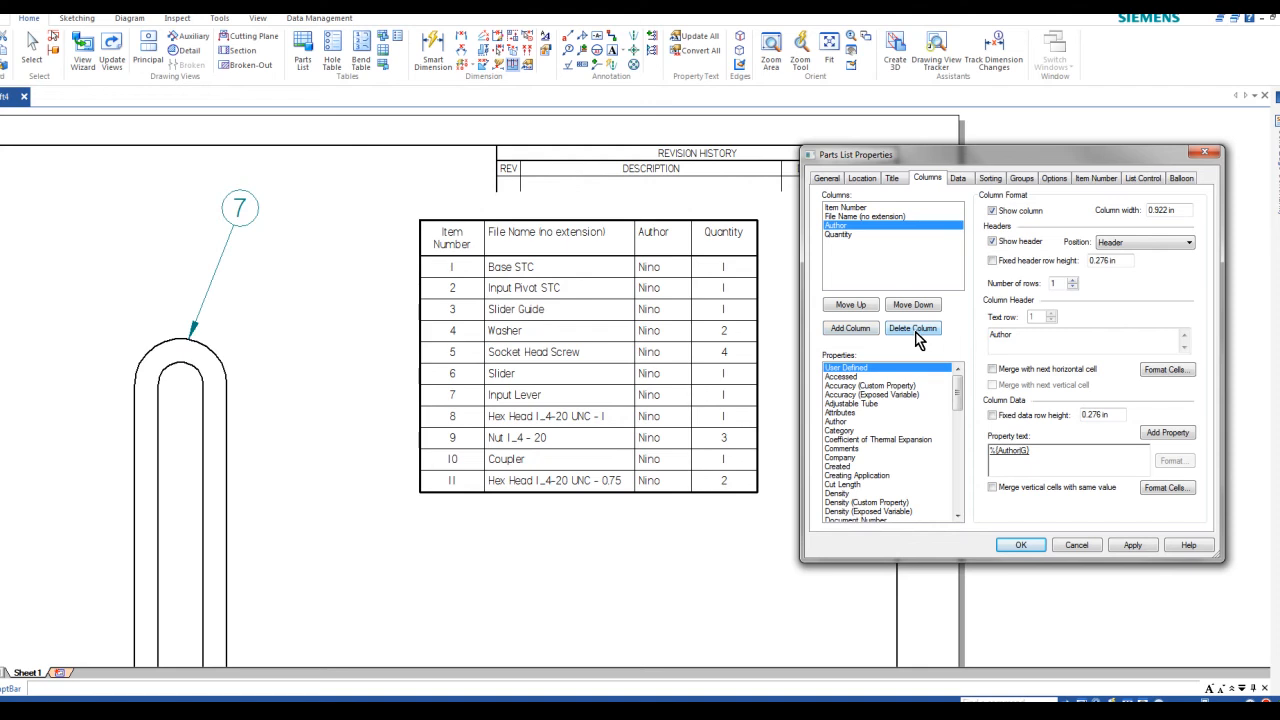
pyautogui.click(958, 178)
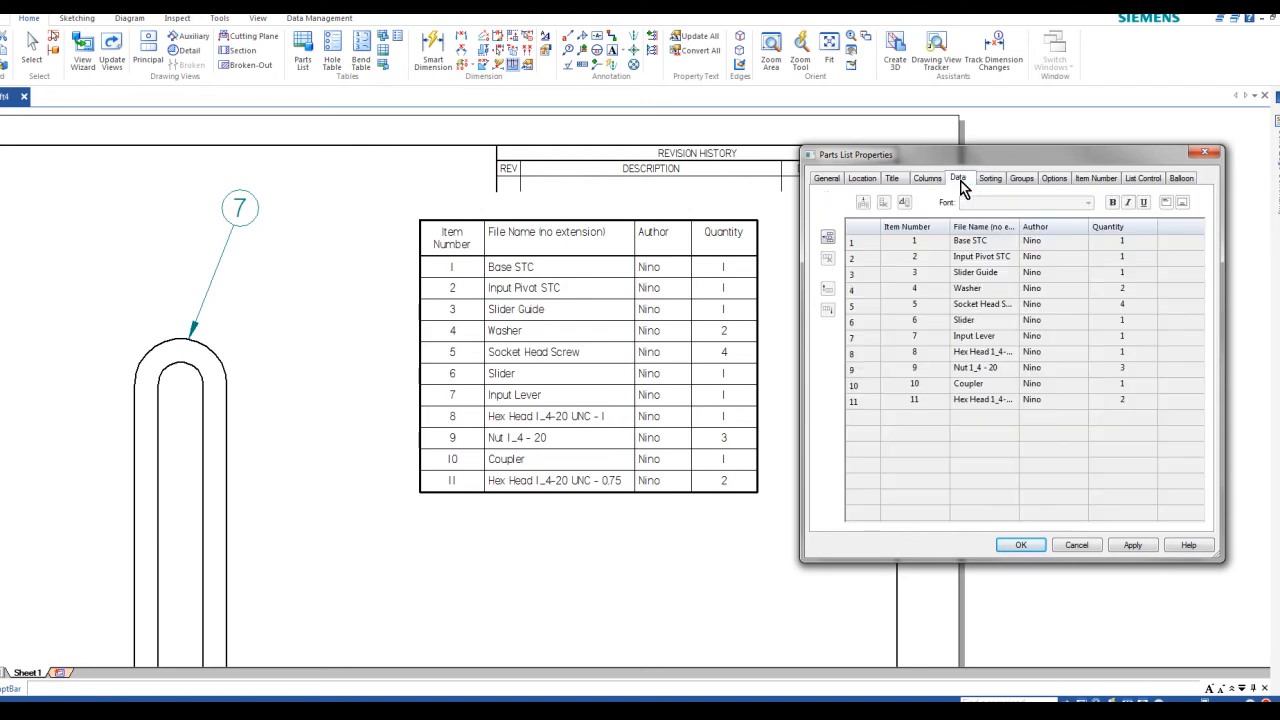
pyautogui.click(1054, 228)
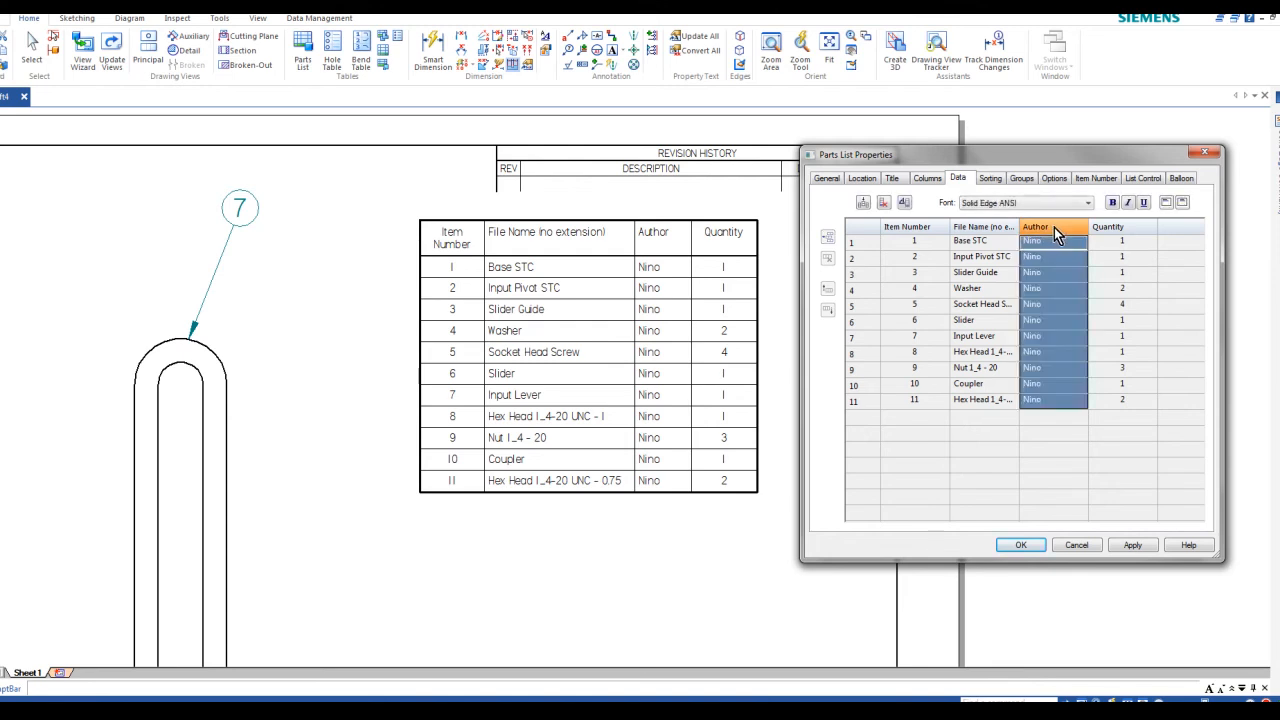
pyautogui.click(884, 204)
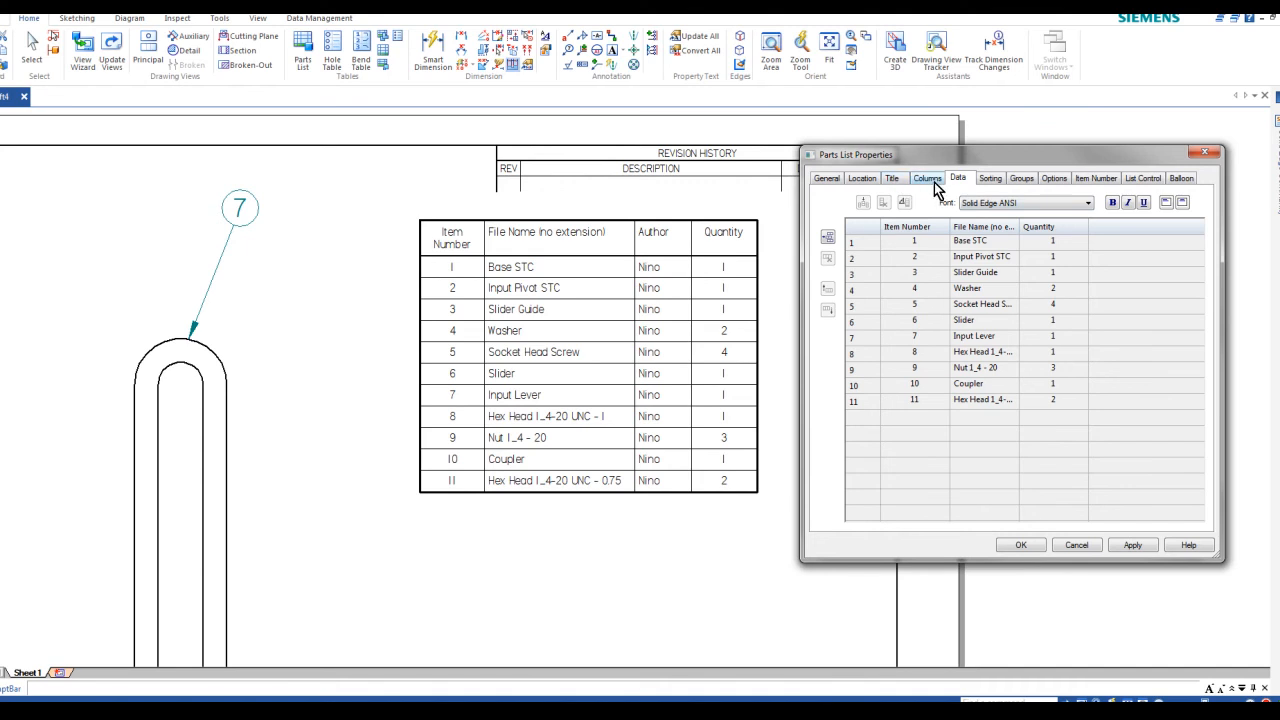
pyautogui.click(930, 180)
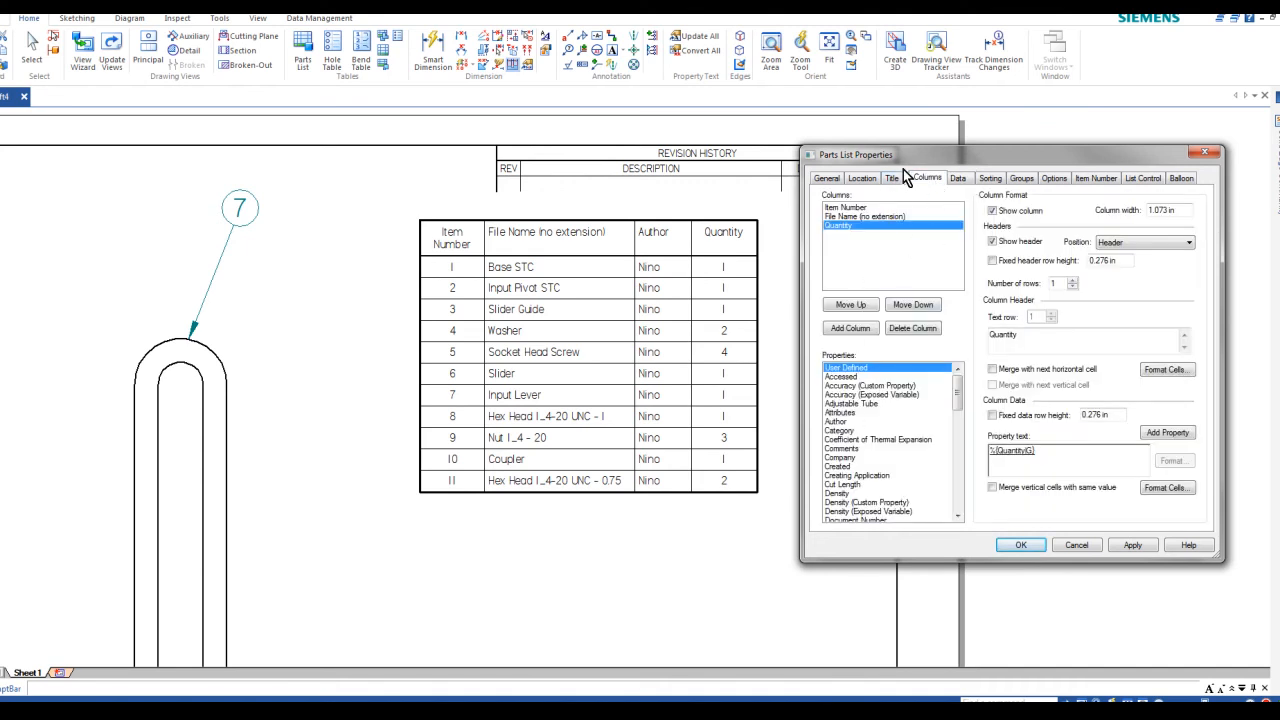
pyautogui.click(960, 180)
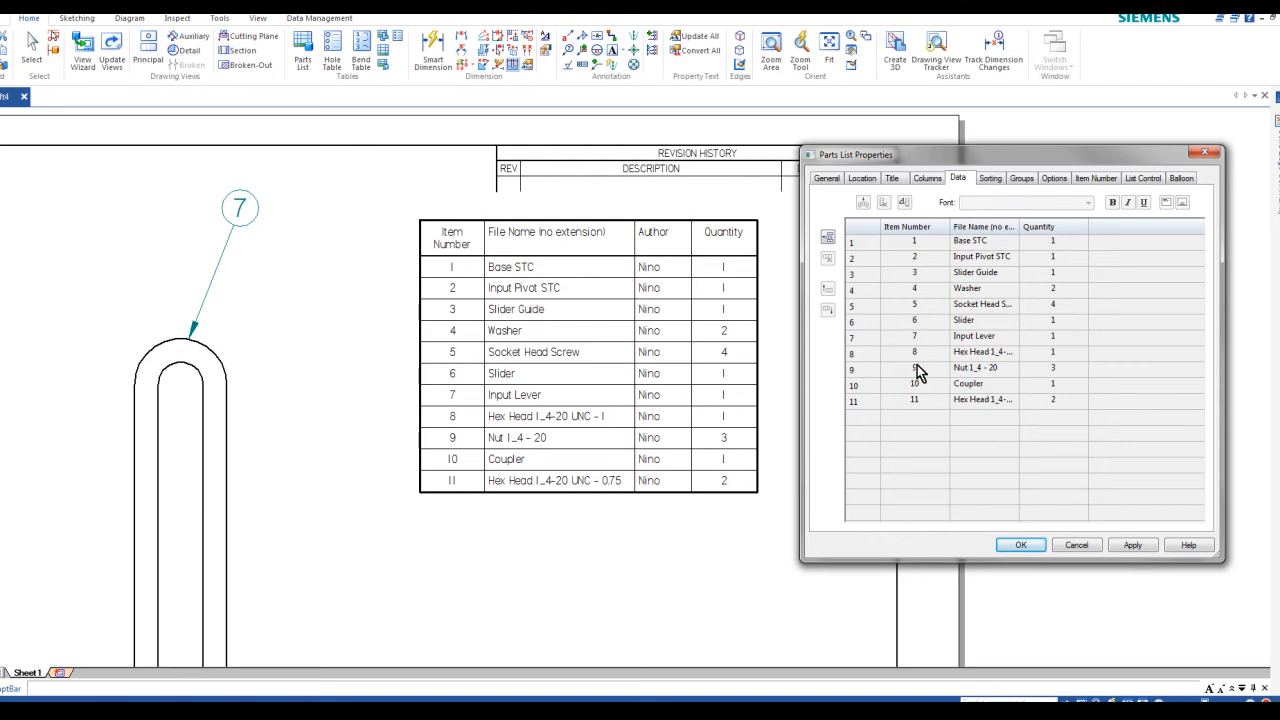
pyautogui.click(1134, 547)
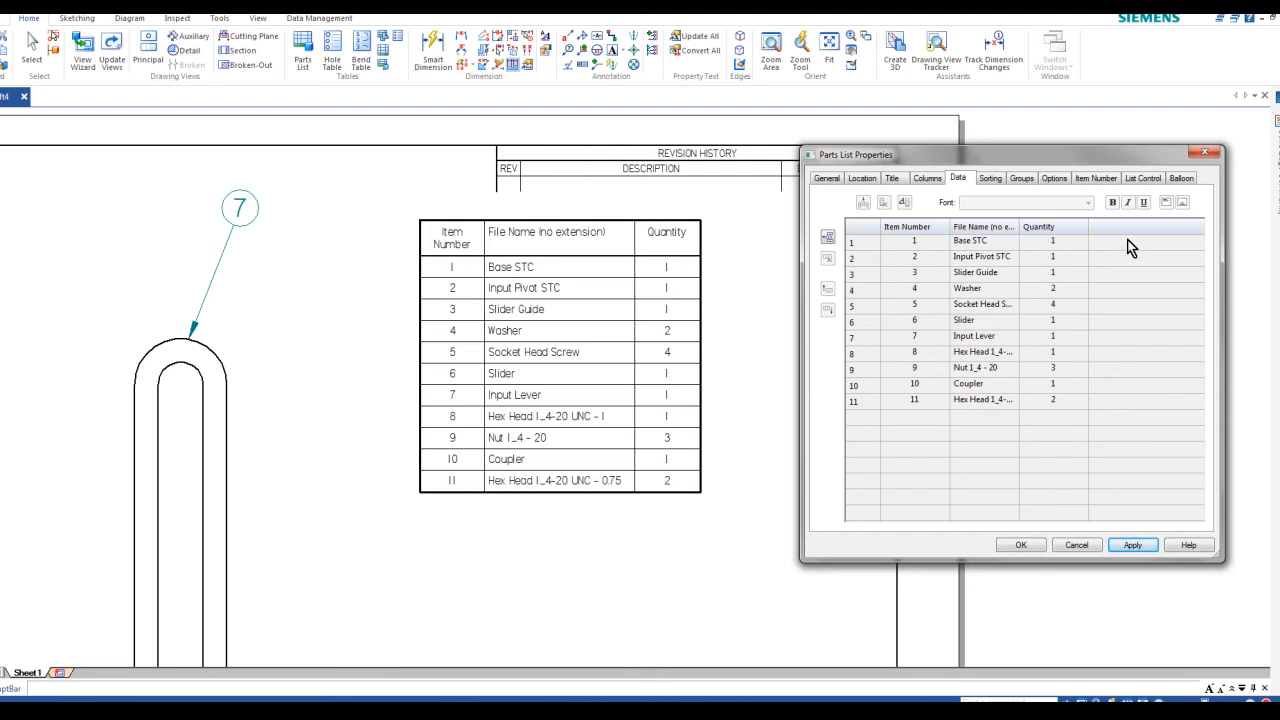
# - Add a Material column to the parts list, place it before Quantity, and apply the change to the table
pyautogui.click(929, 180)
pyautogui.moveTo(922, 162); pyautogui.dragTo(858, 122)
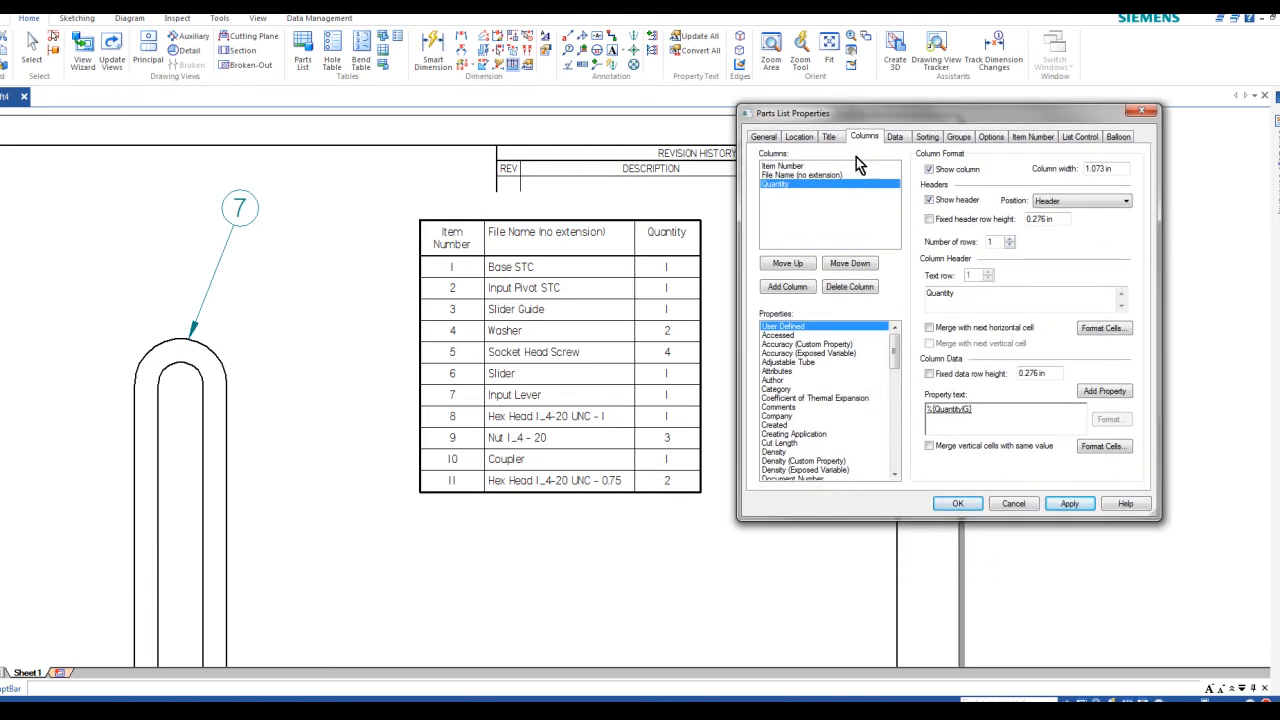
pyautogui.click(785, 328)
pyautogui.moveTo(893, 352); pyautogui.dragTo(903, 410)
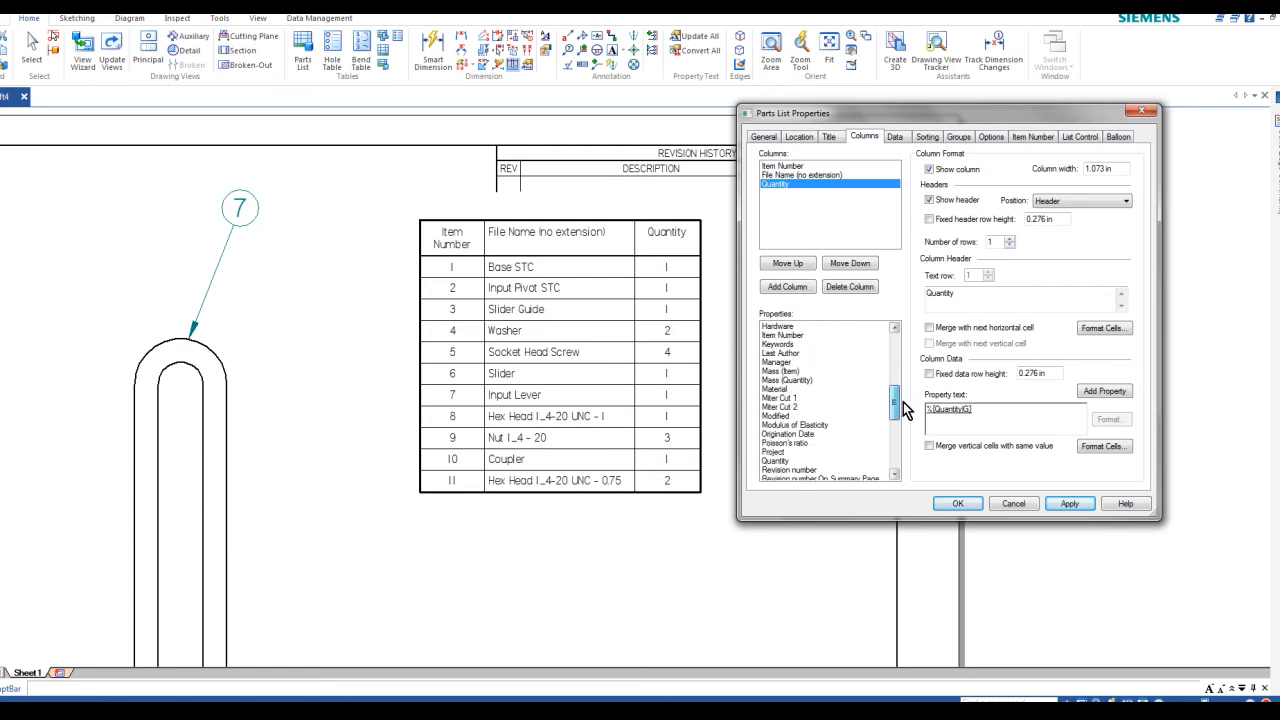
pyautogui.click(776, 389)
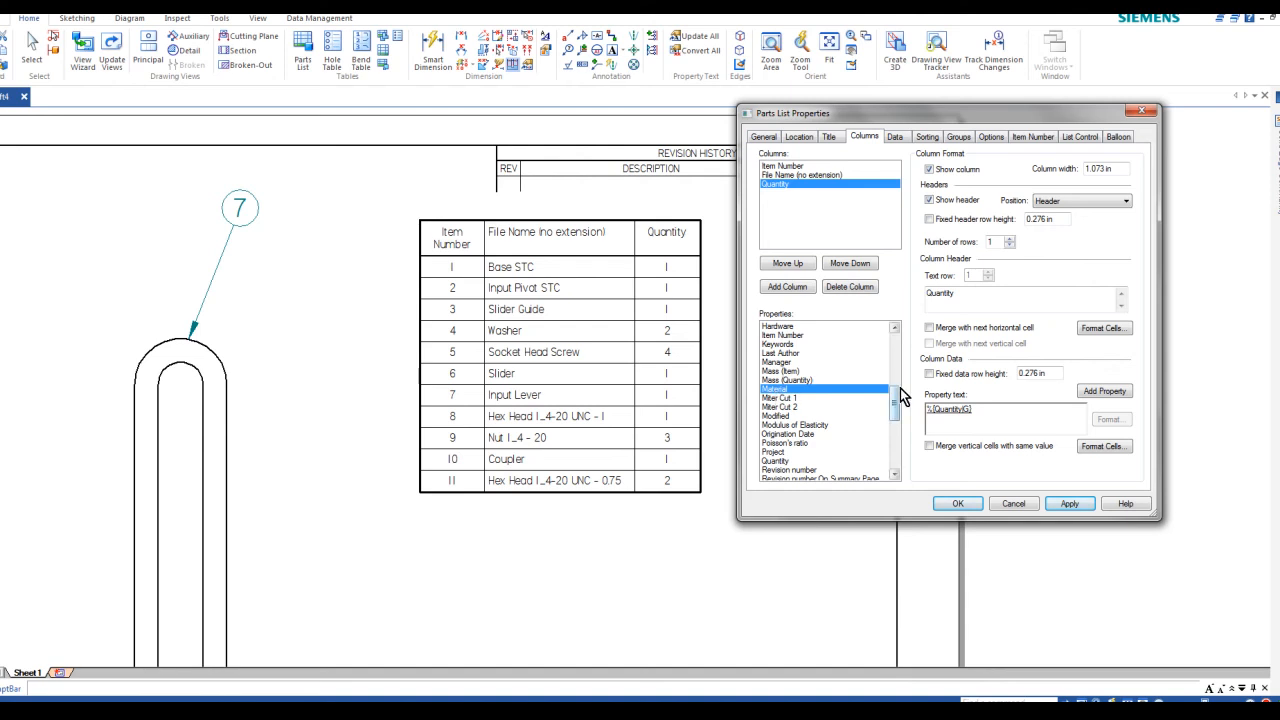
pyautogui.click(787, 288)
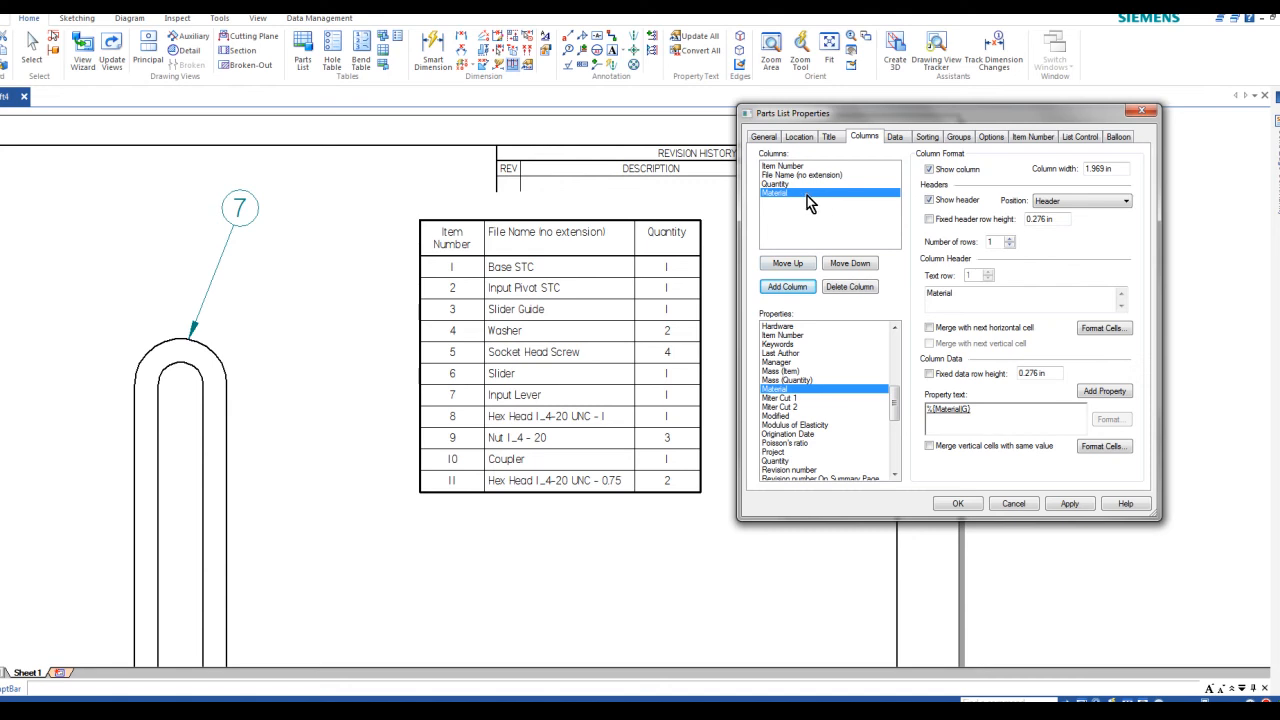
pyautogui.click(787, 265)
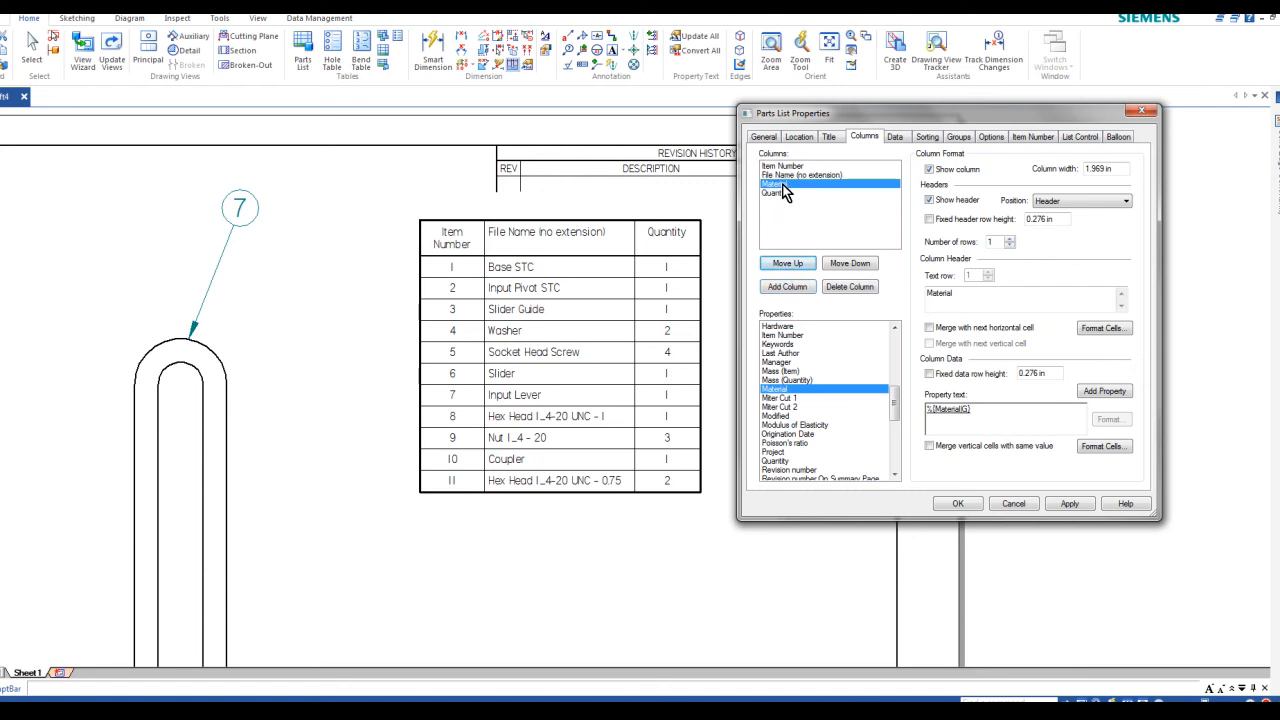
pyautogui.click(1072, 506)
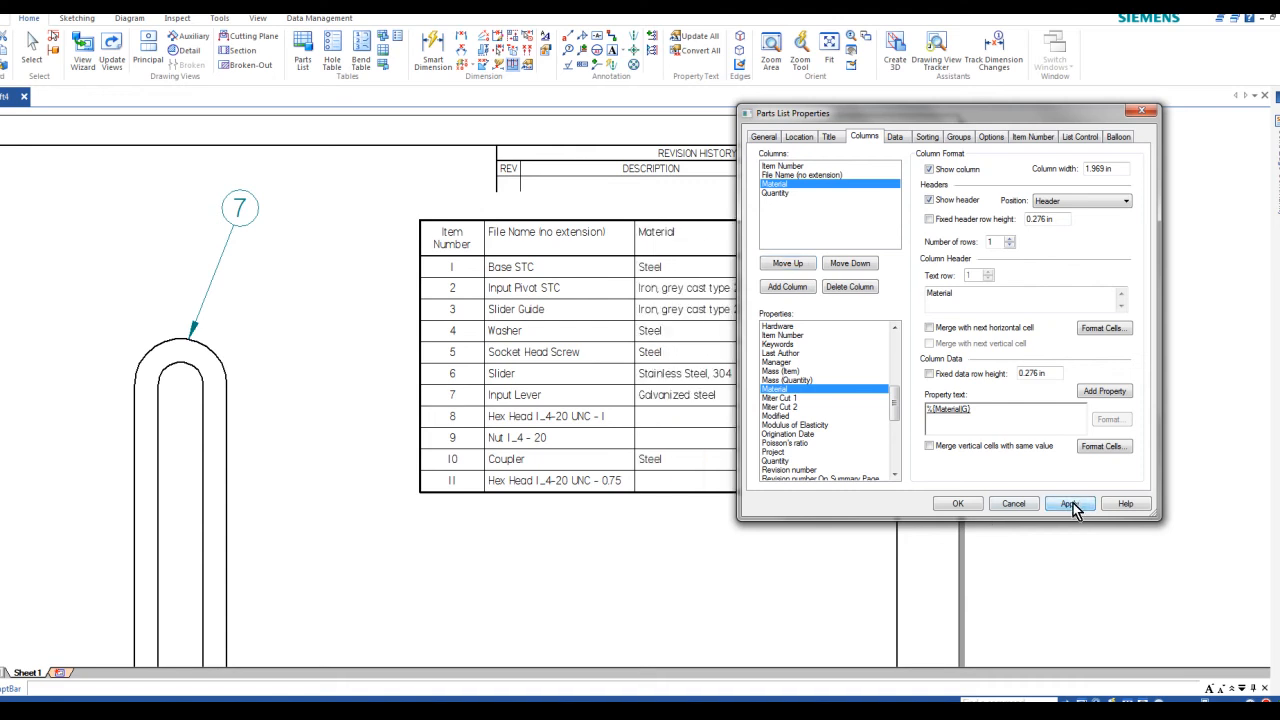
# - Add a Mass (Item) column after Quantity in the parts list and accept the properties
pyautogui.moveTo(882, 118); pyautogui.dragTo(1002, 146)
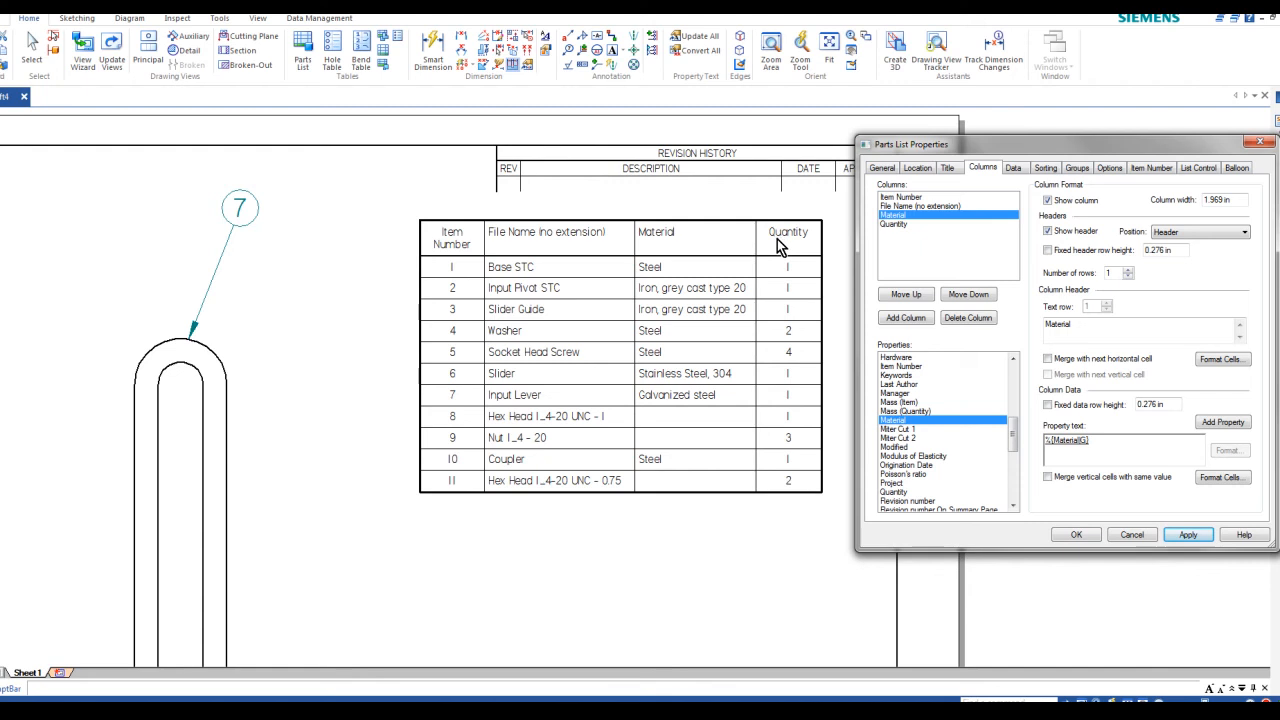
pyautogui.click(897, 227)
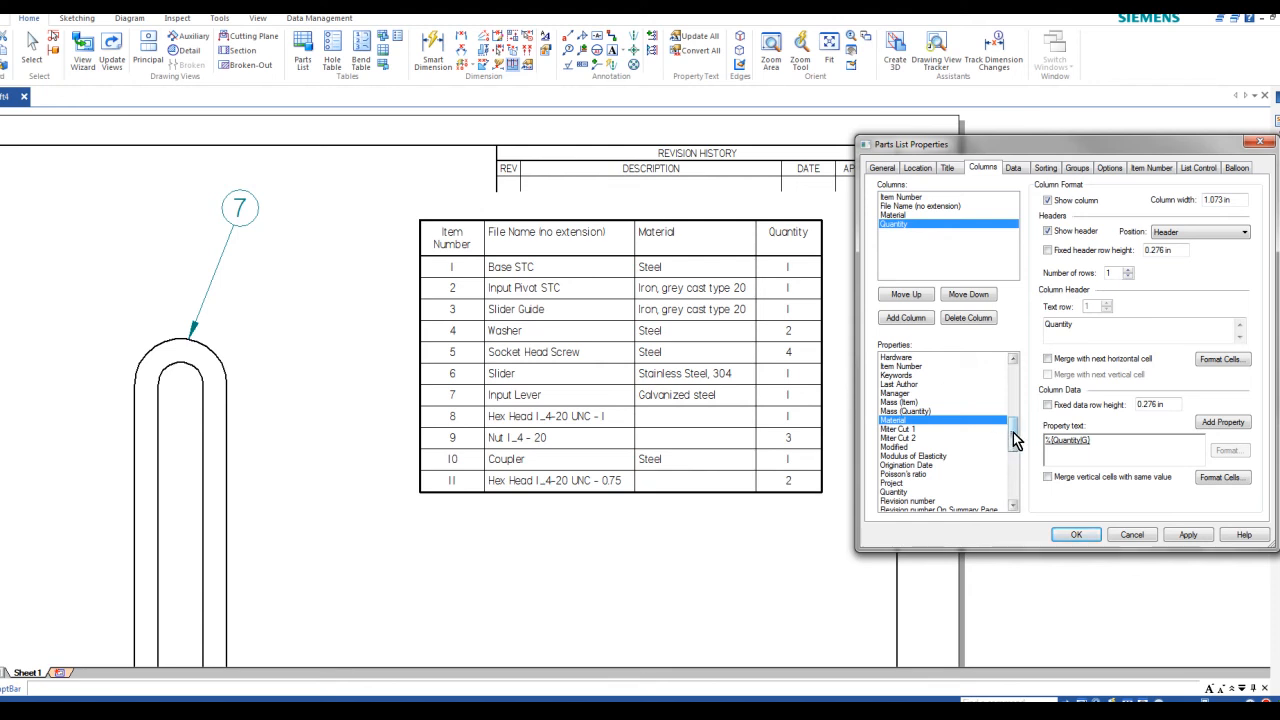
pyautogui.moveTo(1015, 441)
pyautogui.mouseDown()
pyautogui.moveTo(1015, 485)
pyautogui.moveTo(1015, 464)
pyautogui.mouseUp()
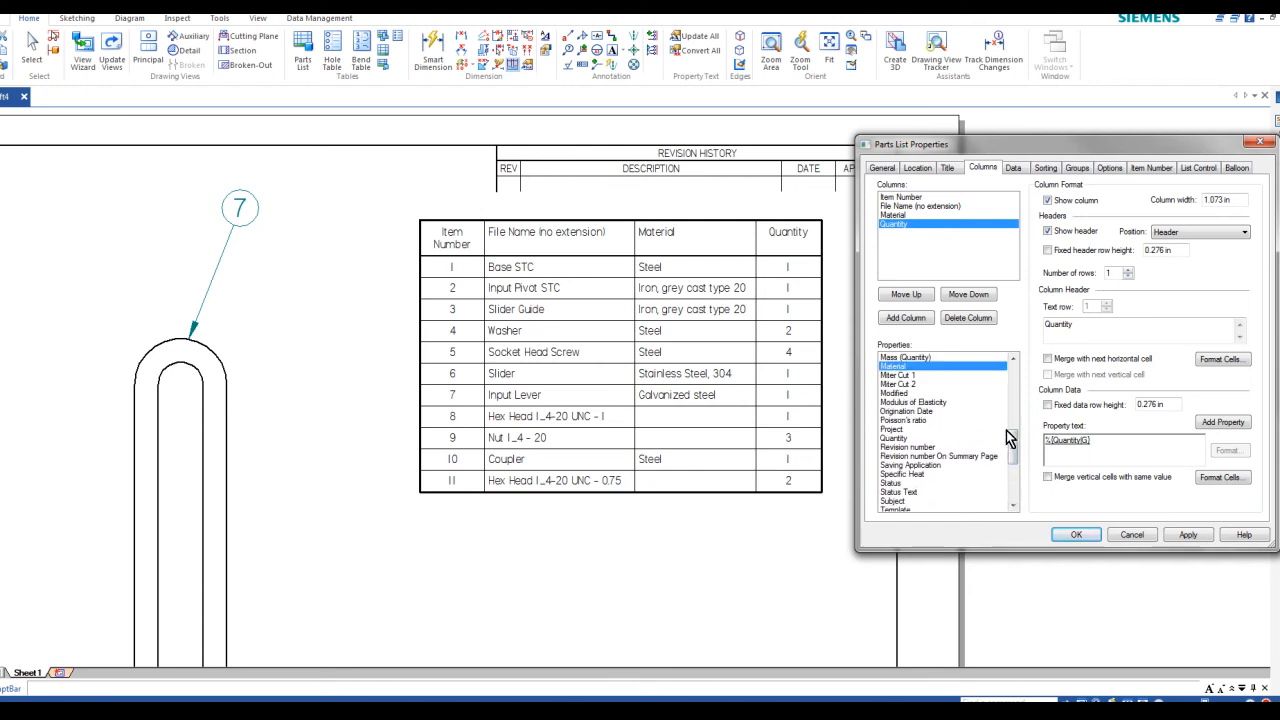
pyautogui.moveTo(1013, 455); pyautogui.dragTo(1013, 440)
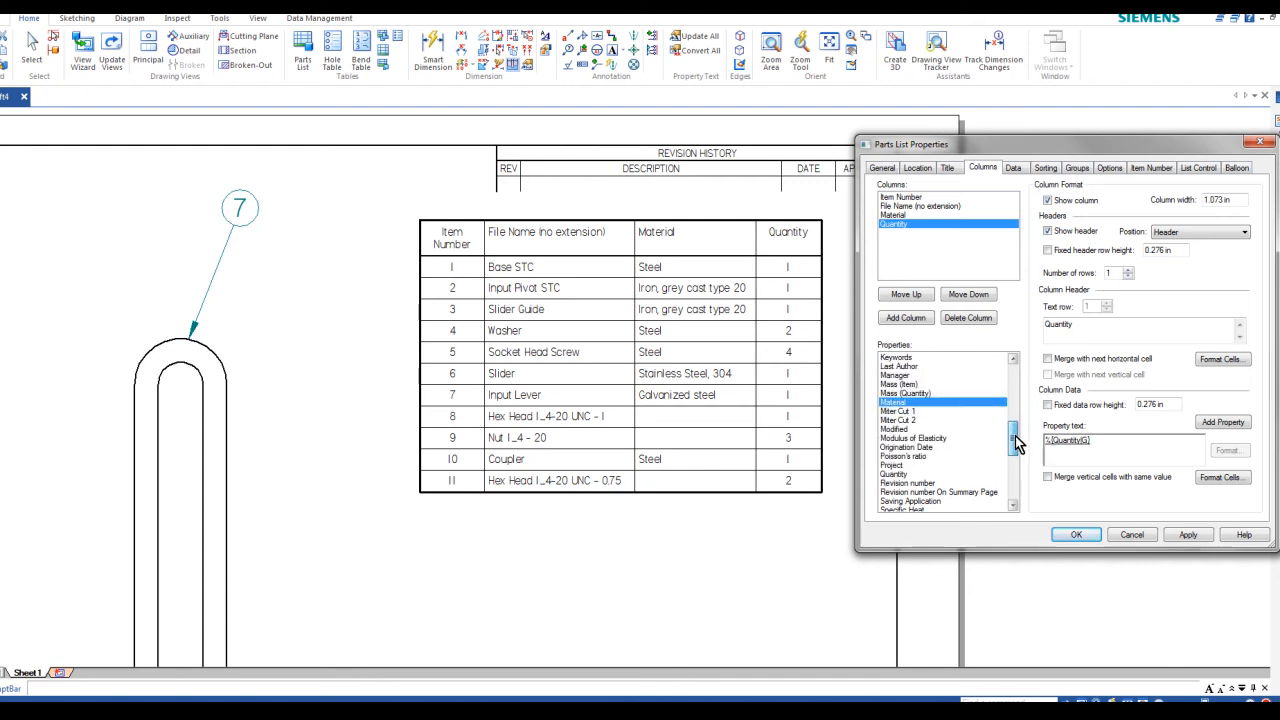
pyautogui.click(900, 386)
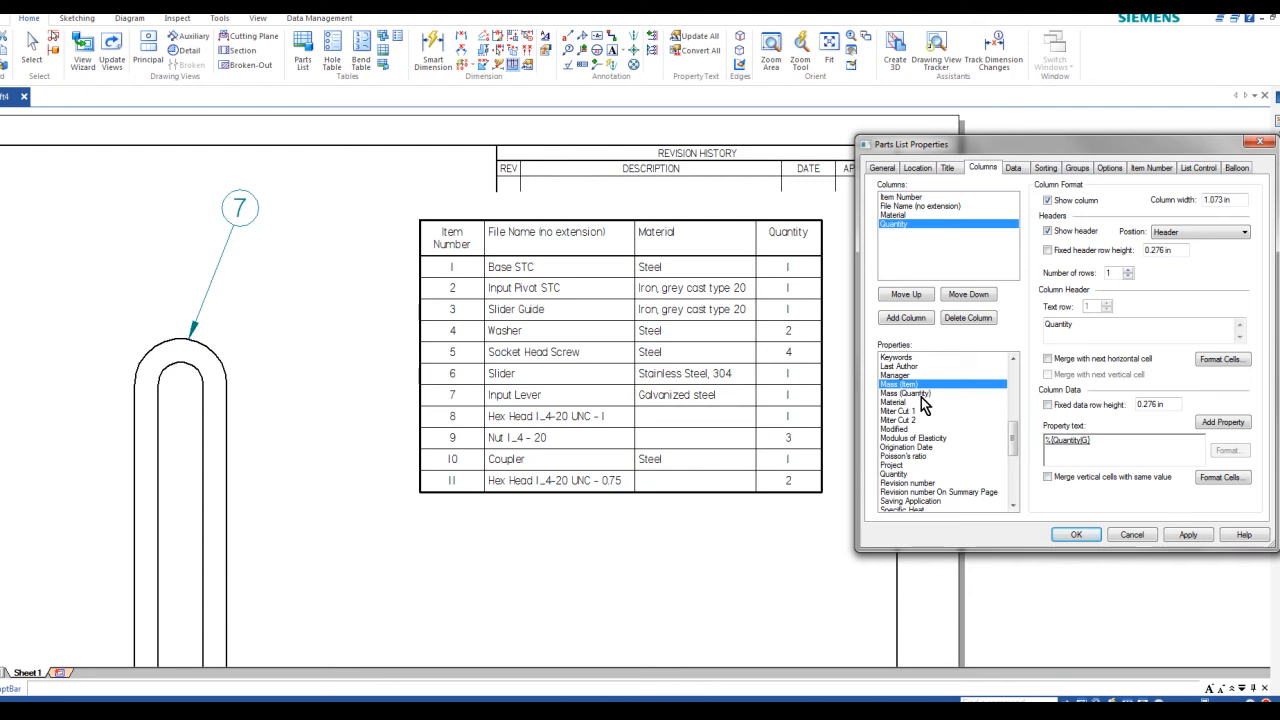
pyautogui.click(921, 395)
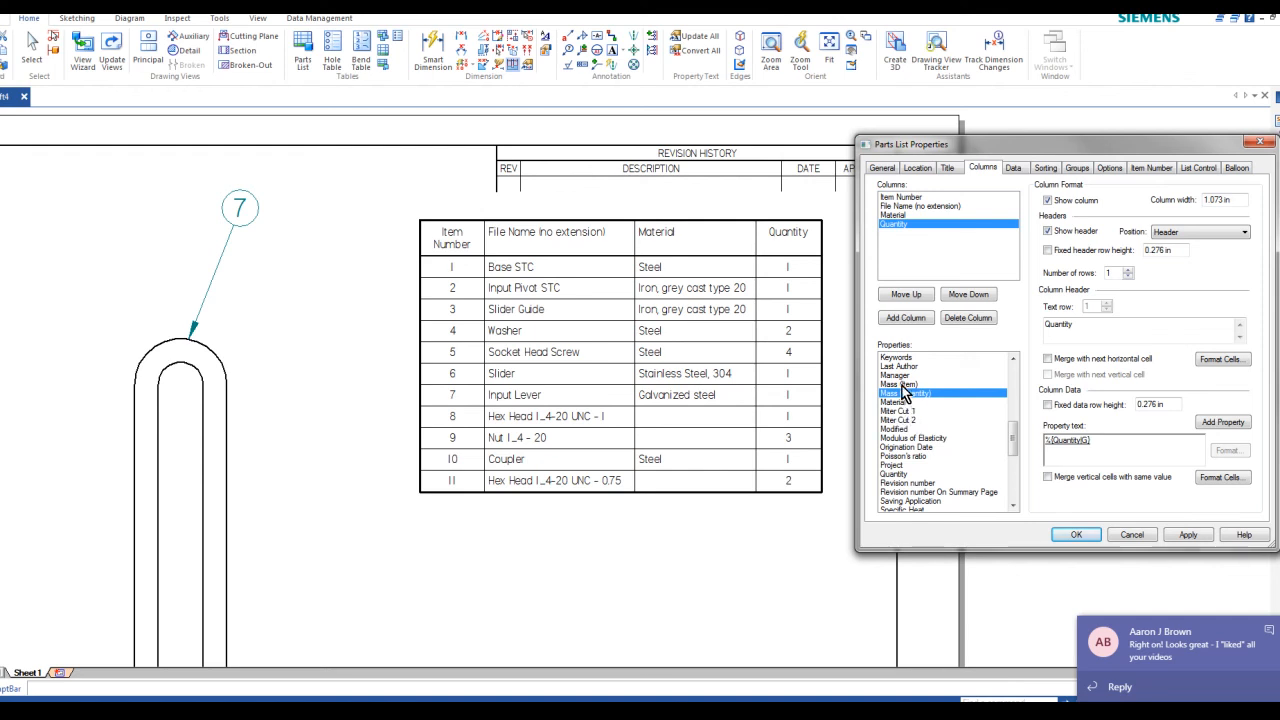
pyautogui.click(905, 385)
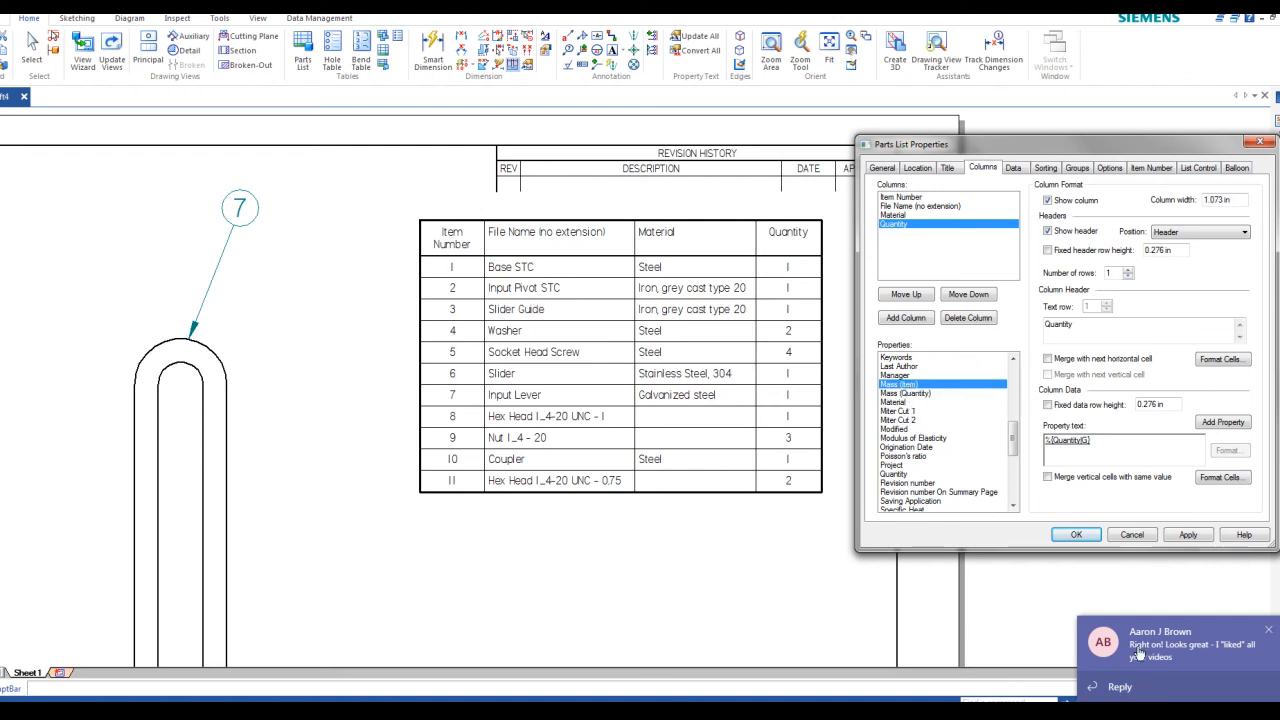
pyautogui.click(1267, 631)
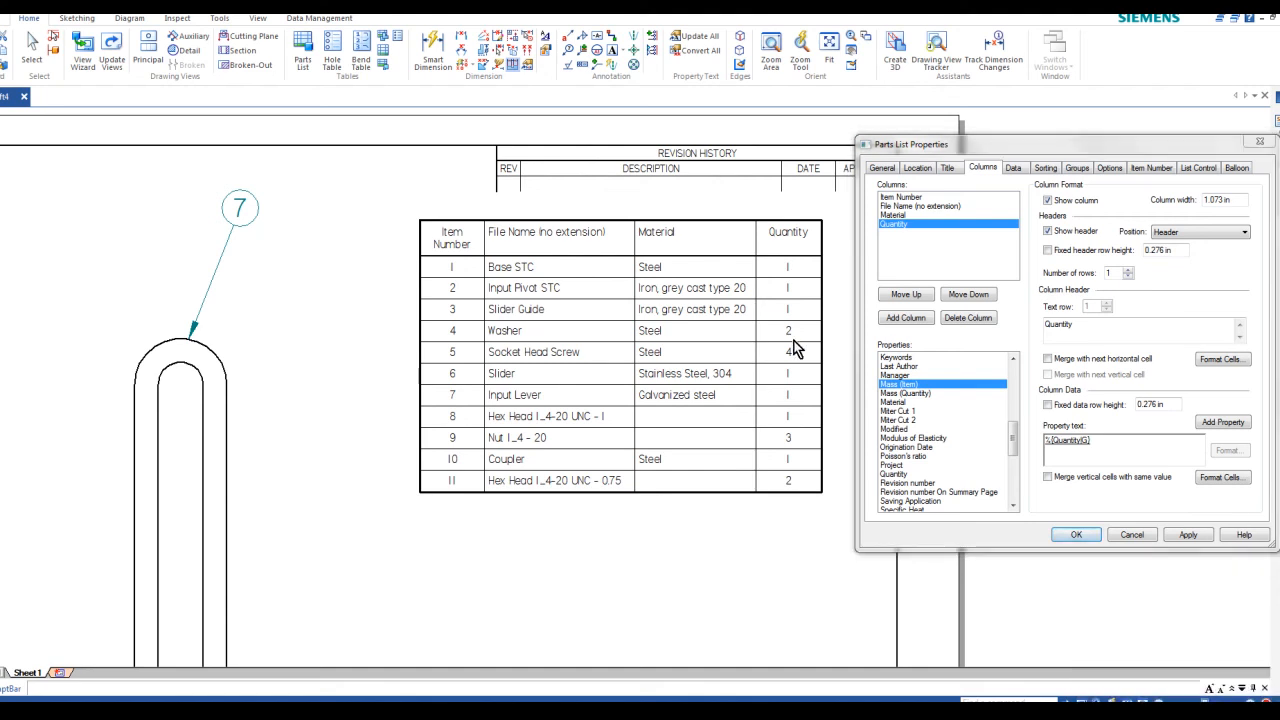
pyautogui.click(908, 318)
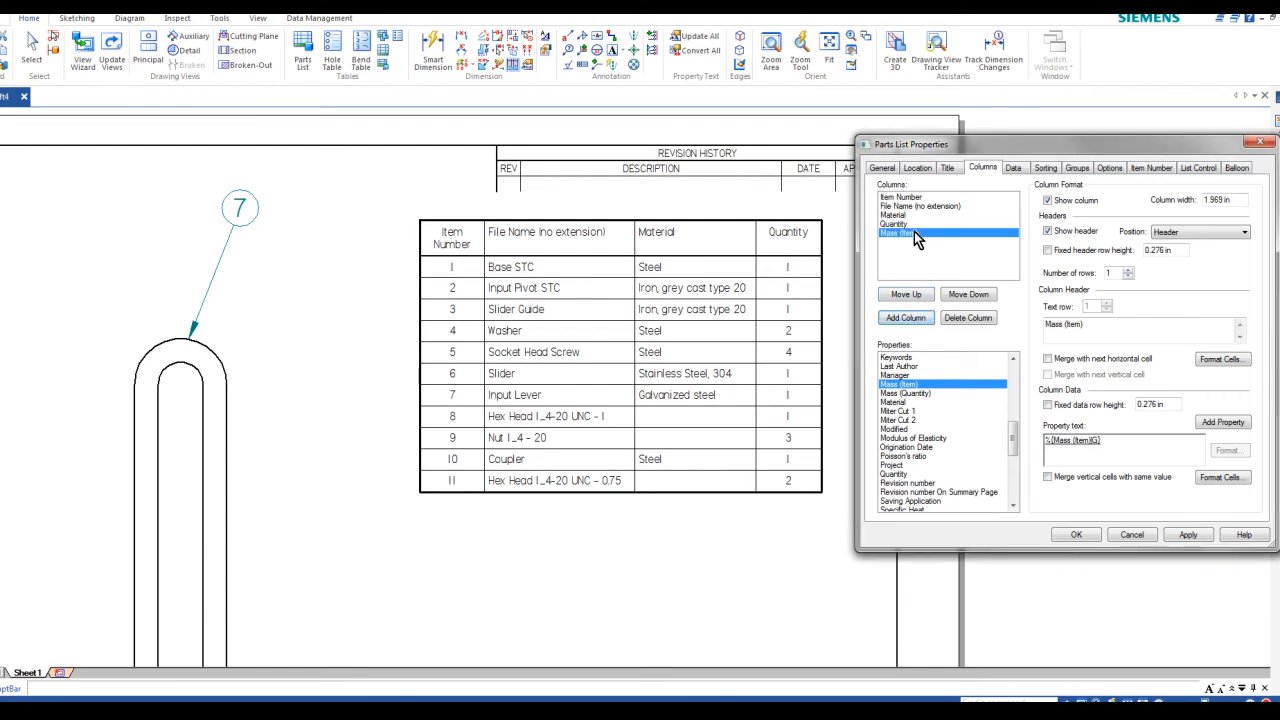
pyautogui.click(1076, 535)
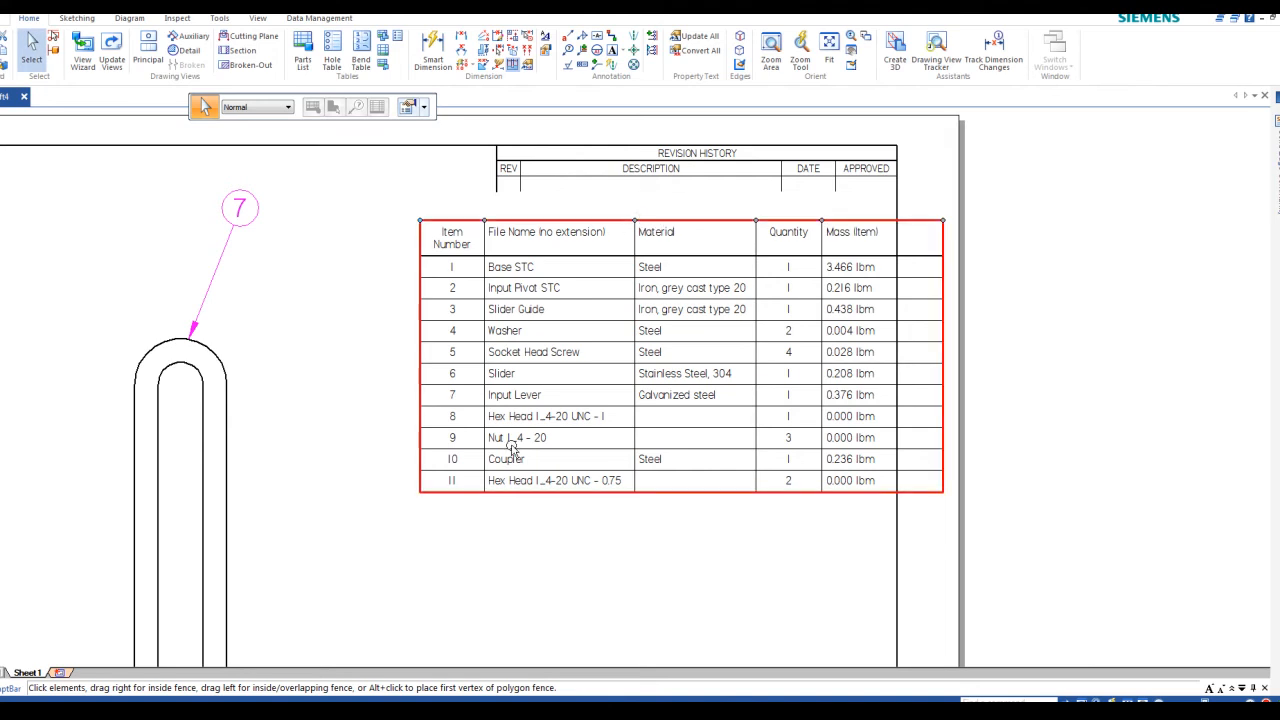
# - Move the parts list left inside the sheet border and narrow its Mass (Item) column to fit the values
pyautogui.click(520, 525)
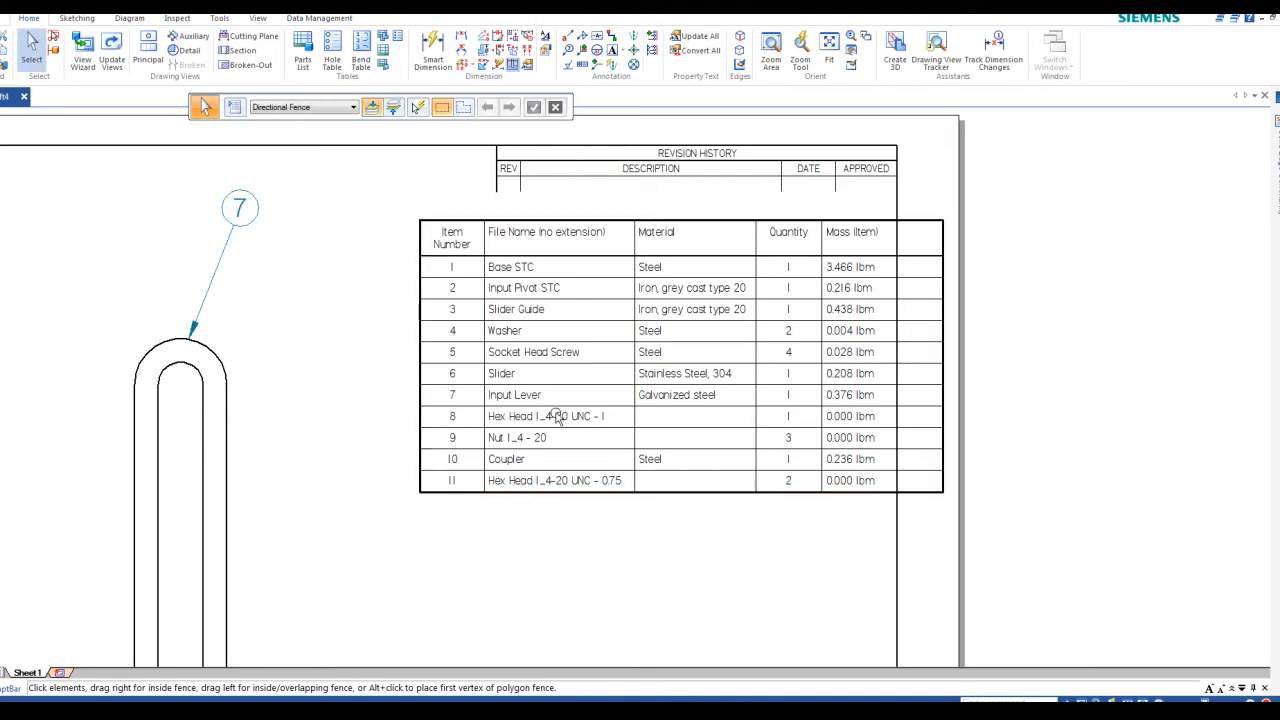
pyautogui.click(627, 226)
pyautogui.moveTo(627, 226); pyautogui.dragTo(571, 228)
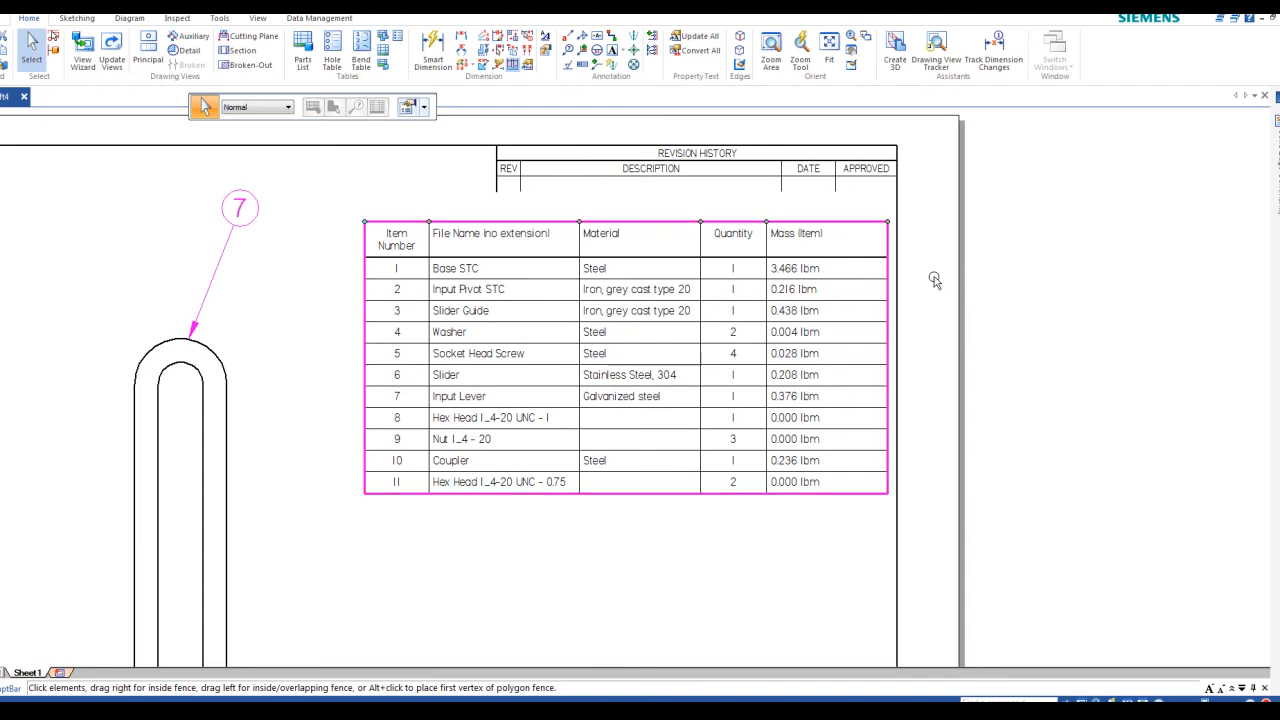
pyautogui.click(886, 261)
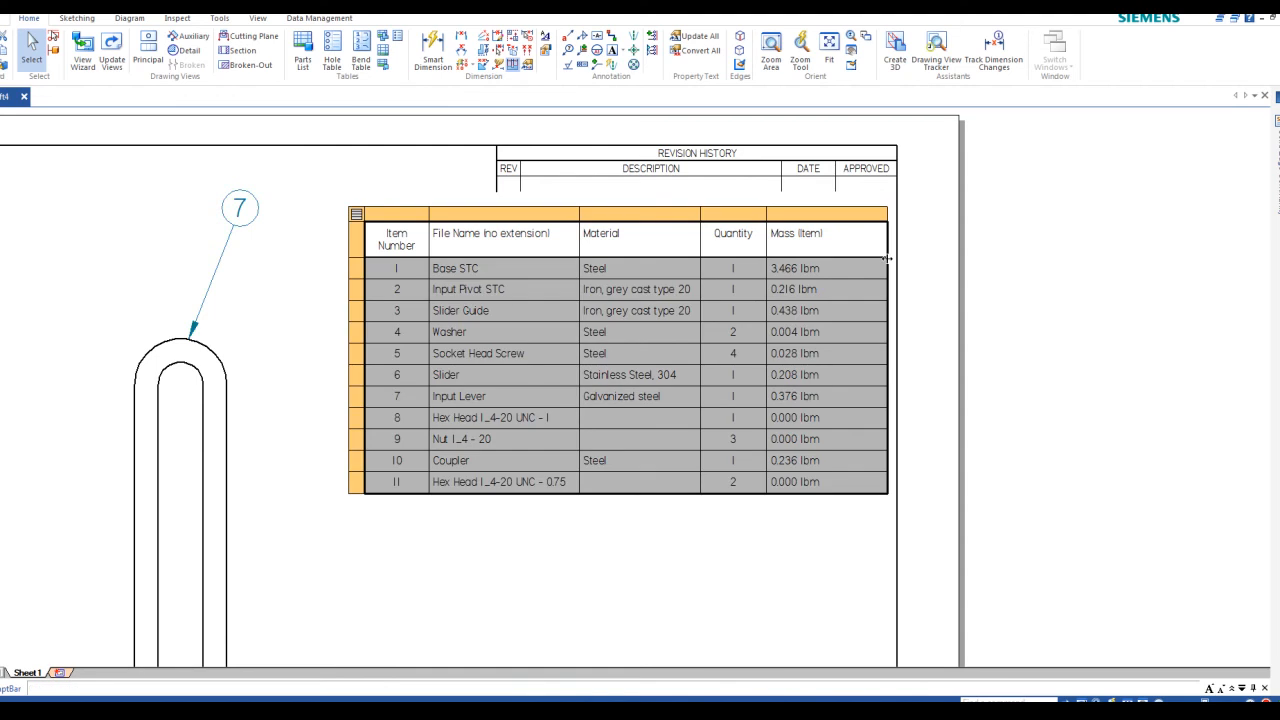
pyautogui.moveTo(886, 259); pyautogui.dragTo(840, 258)
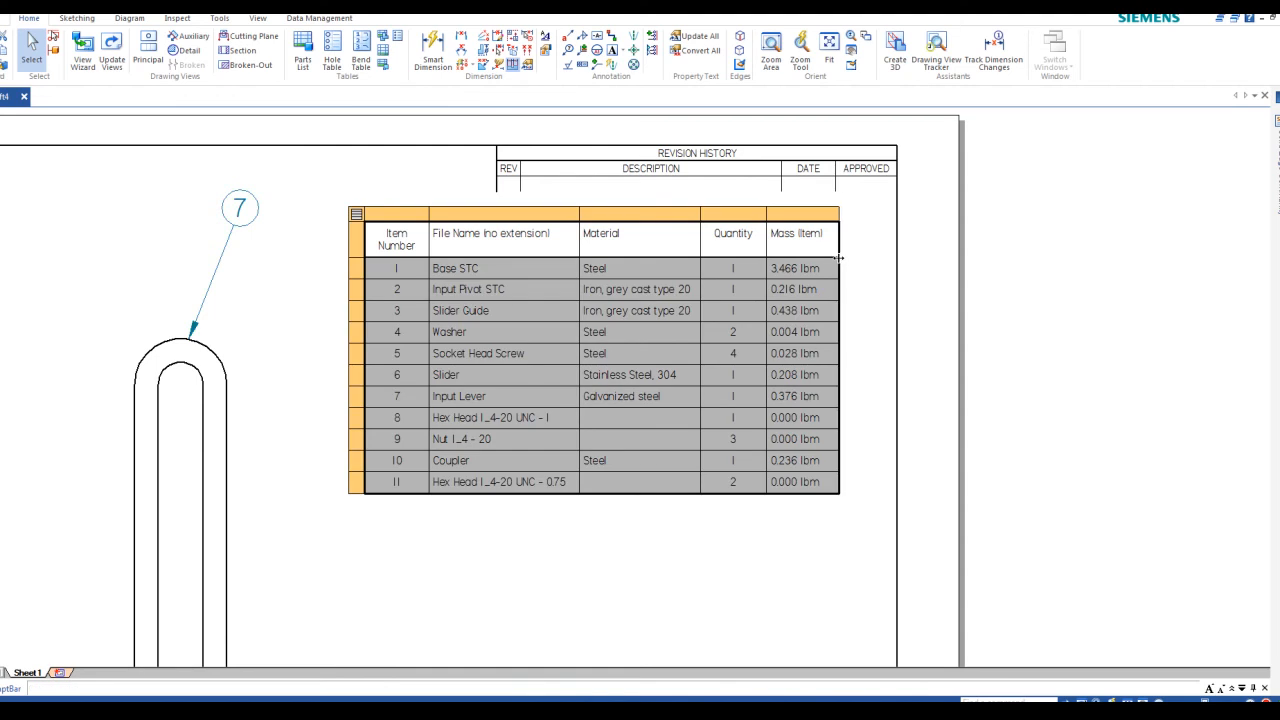
pyautogui.click(866, 287)
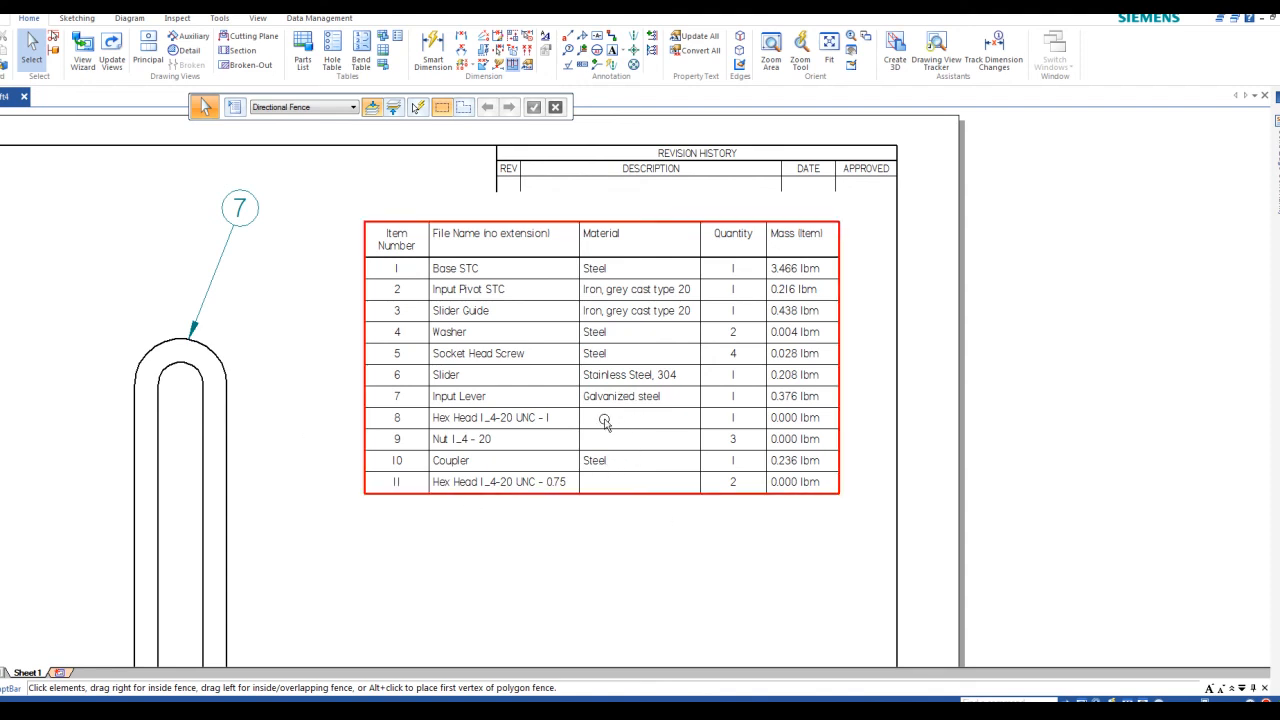
# - Review the parts list's location, title, column, data, sorting, grouping, general option and item number settings
pyautogui.click(600, 272)
pyautogui.click(409, 108)
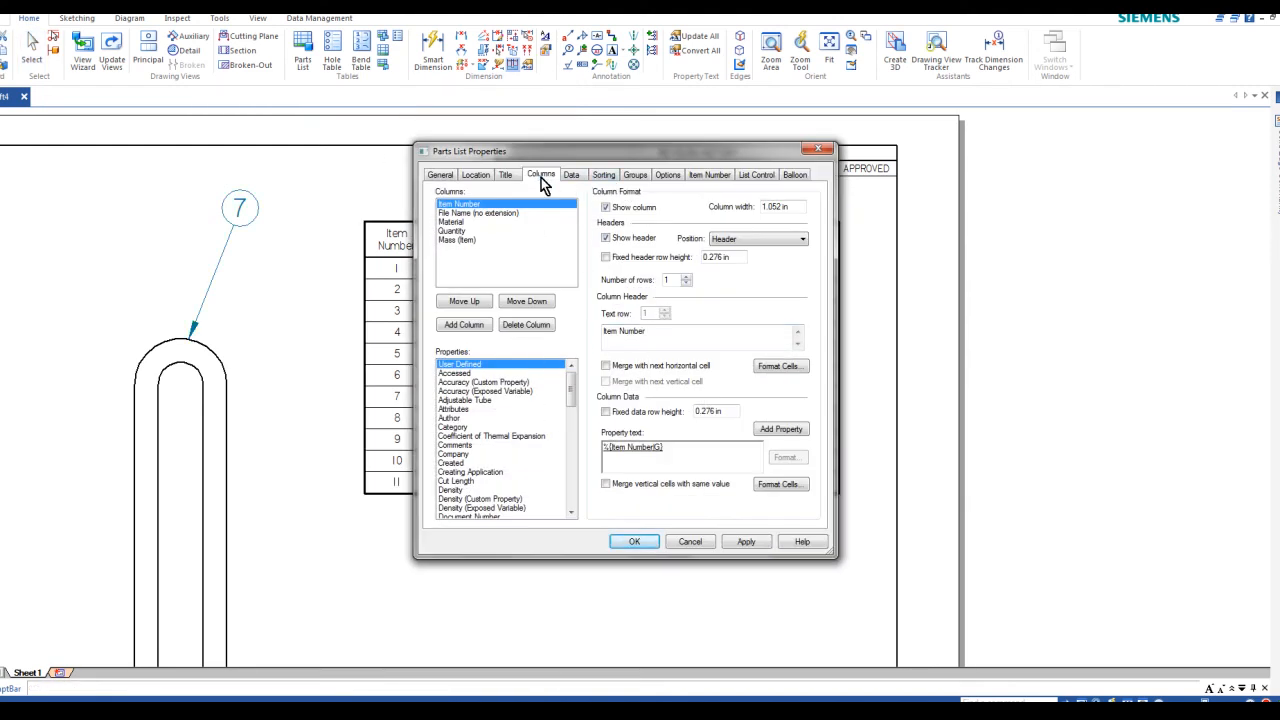
pyautogui.click(477, 176)
pyautogui.click(506, 176)
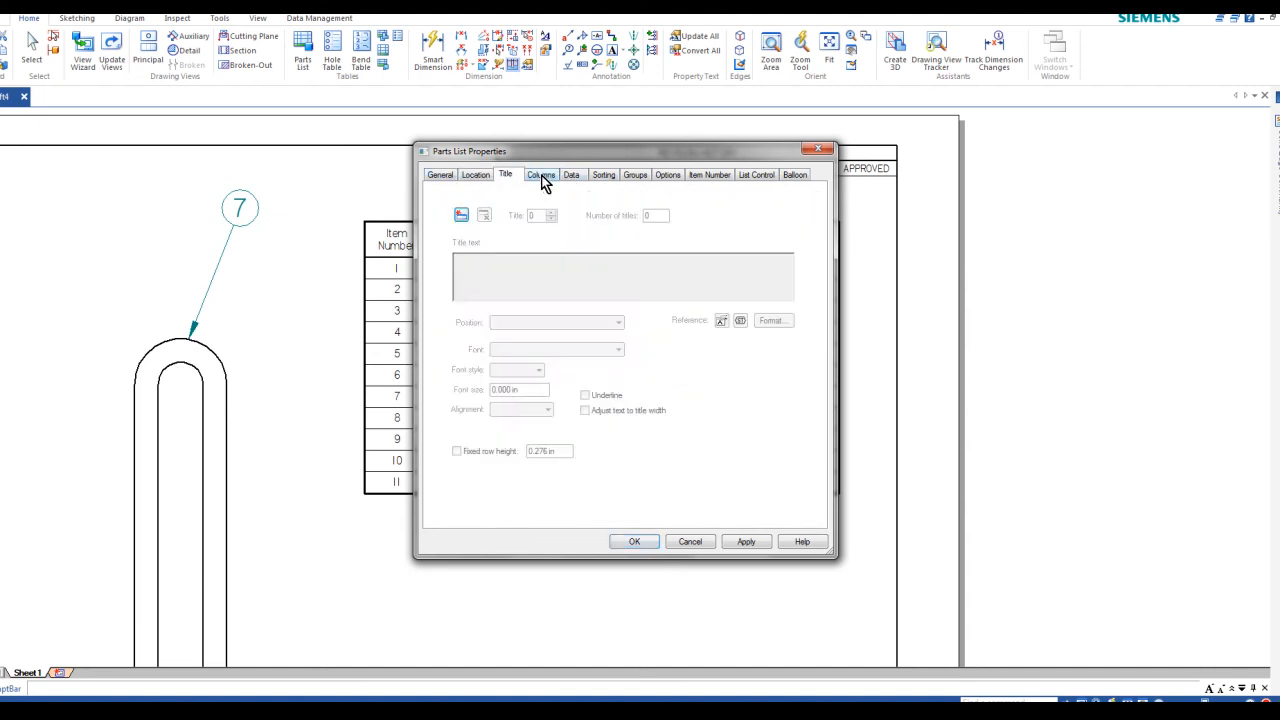
pyautogui.click(541, 176)
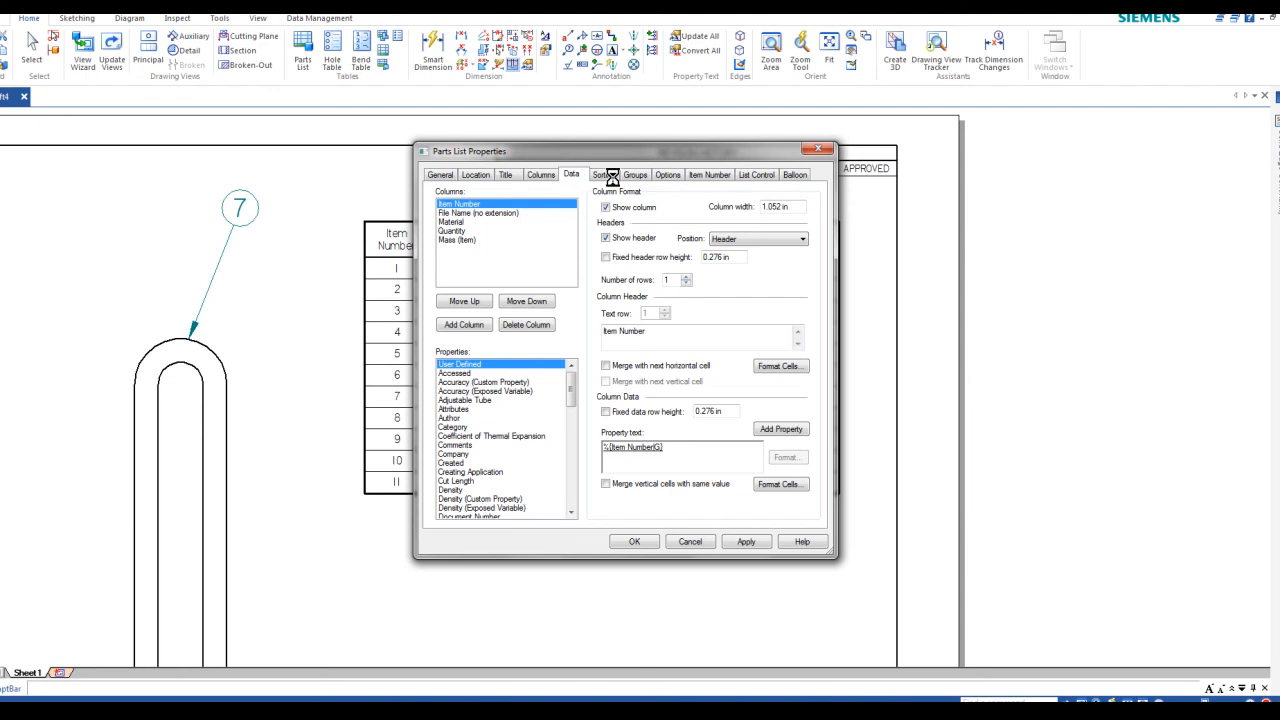
pyautogui.click(573, 176)
pyautogui.click(606, 176)
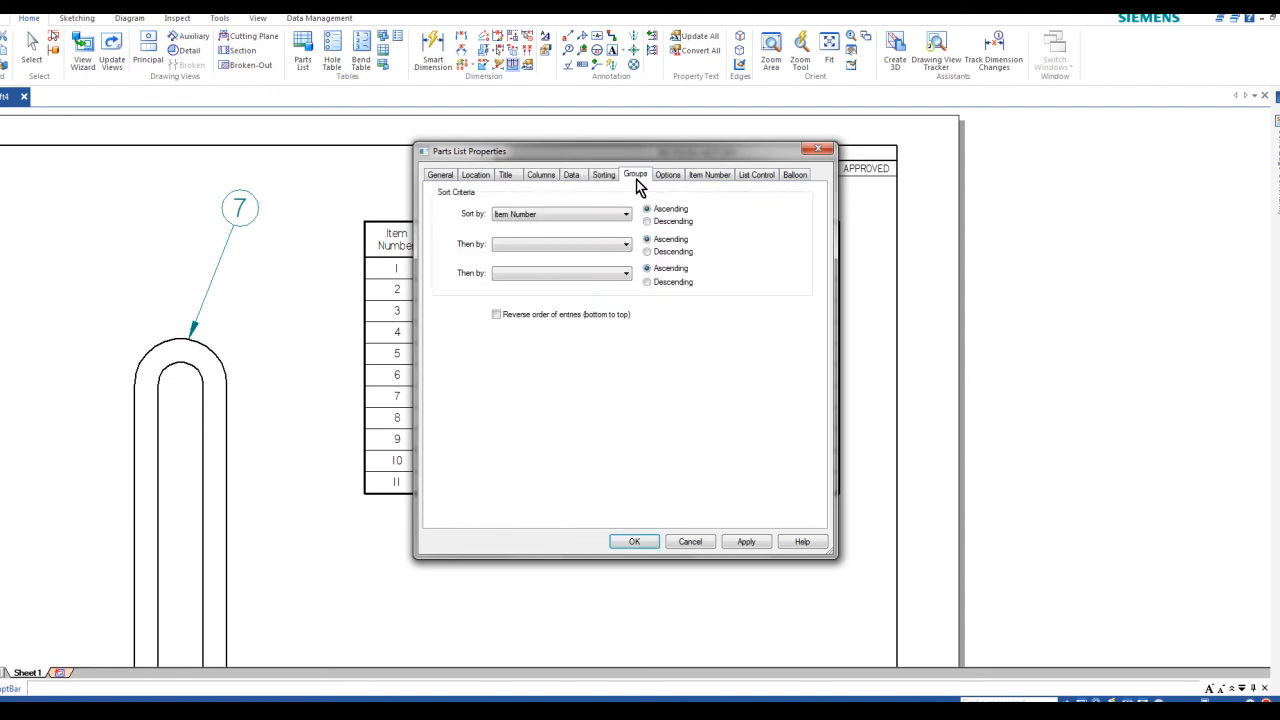
pyautogui.click(636, 176)
pyautogui.click(667, 176)
pyautogui.click(709, 176)
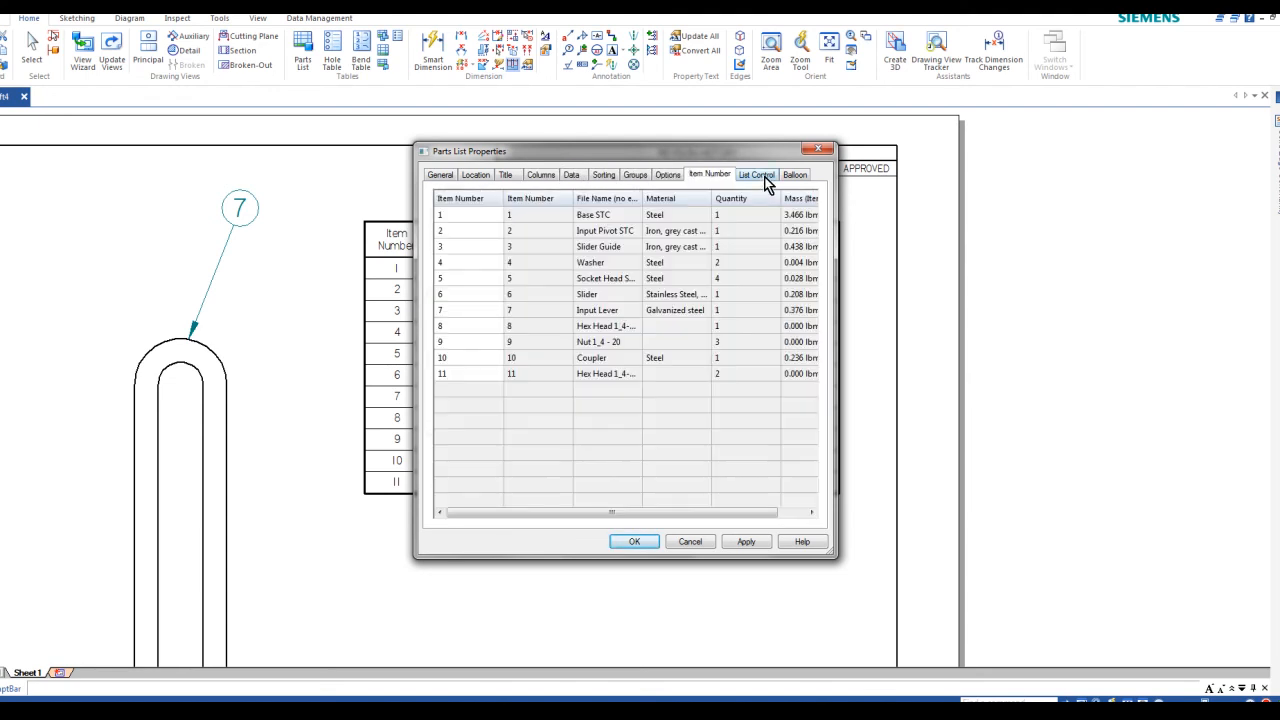
pyautogui.rightClick(672, 335)
pyautogui.press('Escape')
# - Check the list control settings for the first Hex Head 1_4-20 UNC - 0.75 part, then close the properties without saving
pyautogui.click(757, 175)
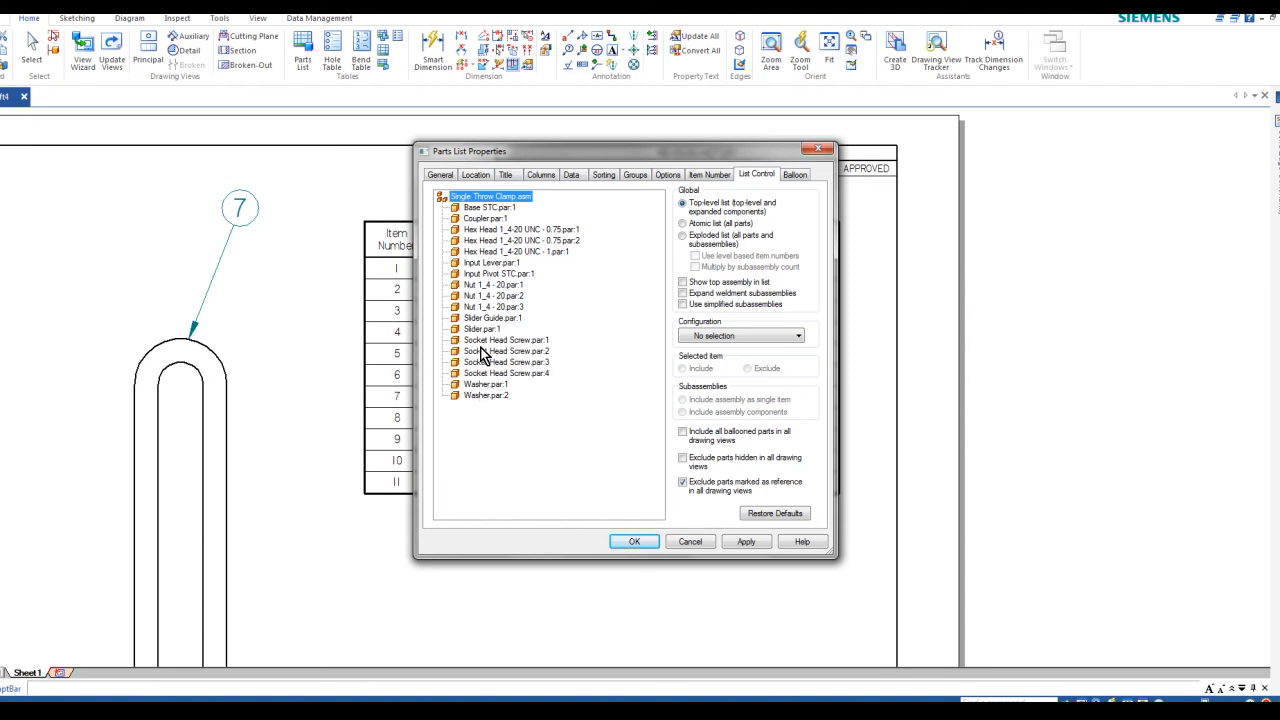
pyautogui.click(506, 230)
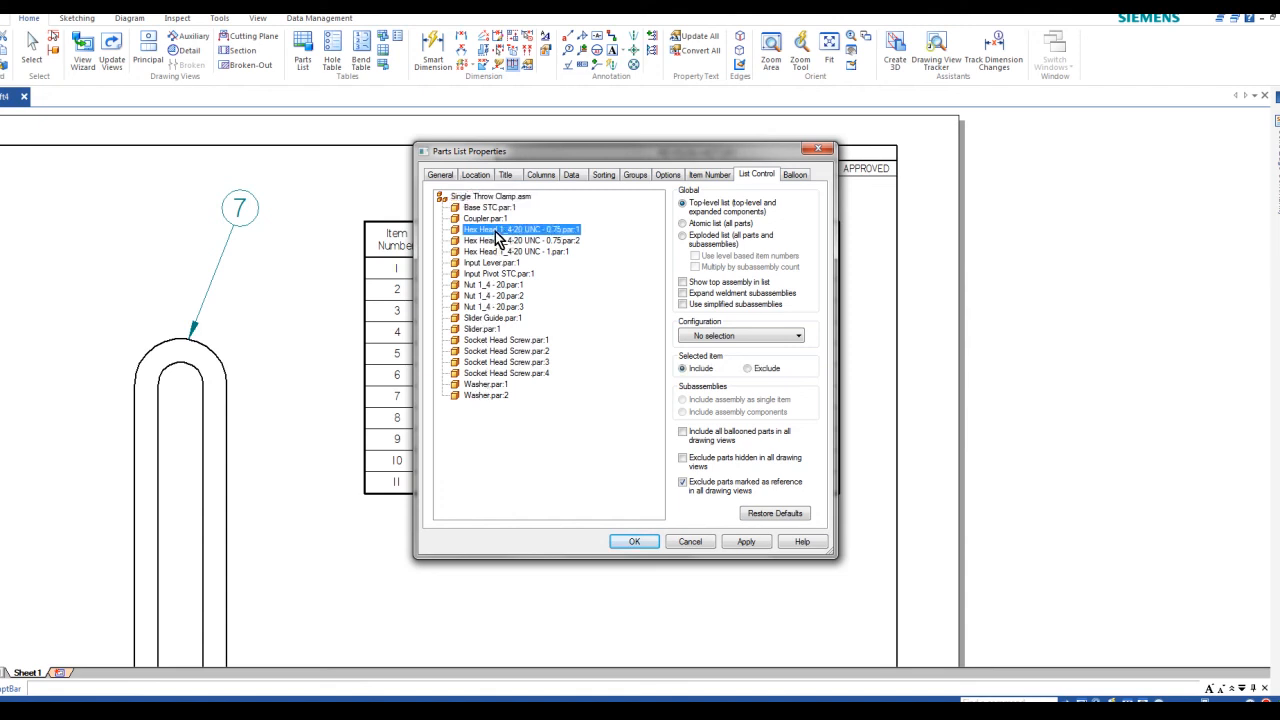
pyautogui.rightClick(495, 231)
pyautogui.click(590, 216)
pyautogui.click(690, 543)
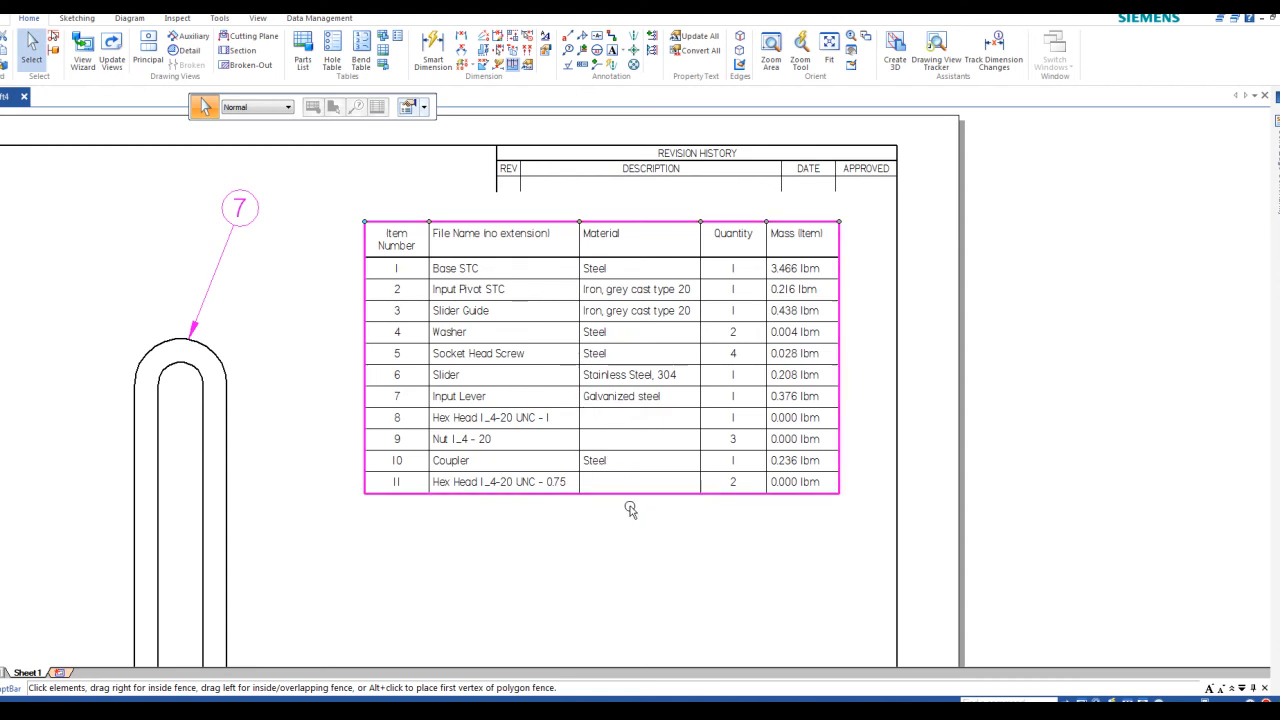
# - Open the recent assembly file Single Throw Clamp.asm
pyautogui.click(290, 203)
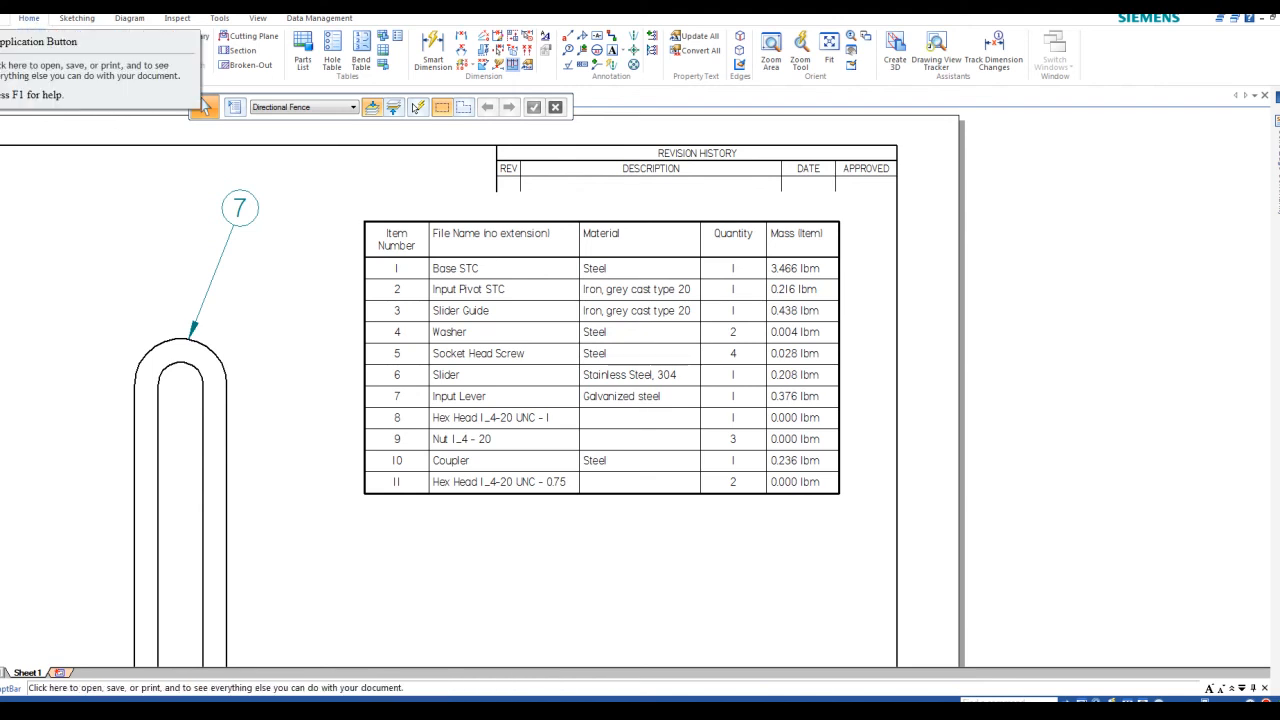
pyautogui.click(10, 18)
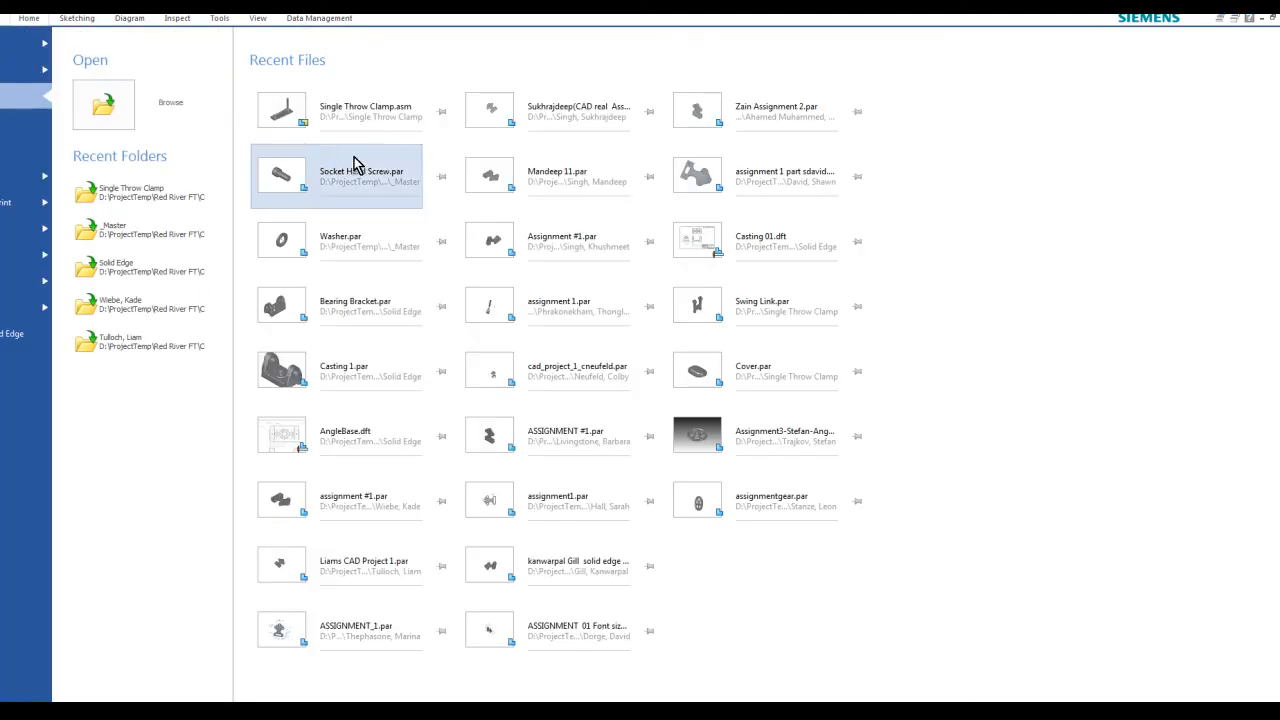
pyautogui.click(340, 118)
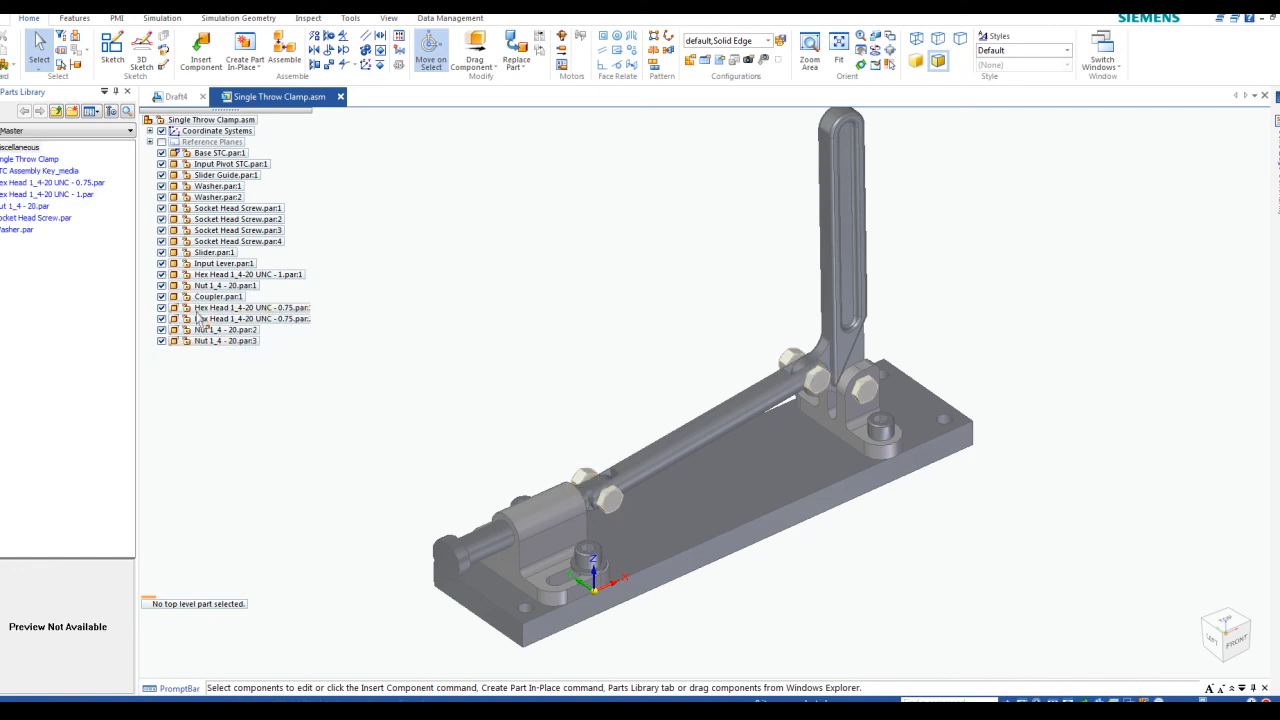
# - Open the first Hex Head 1_4-20 UNC - 0.75 part for editing in place within the assembly
pyautogui.click(214, 310)
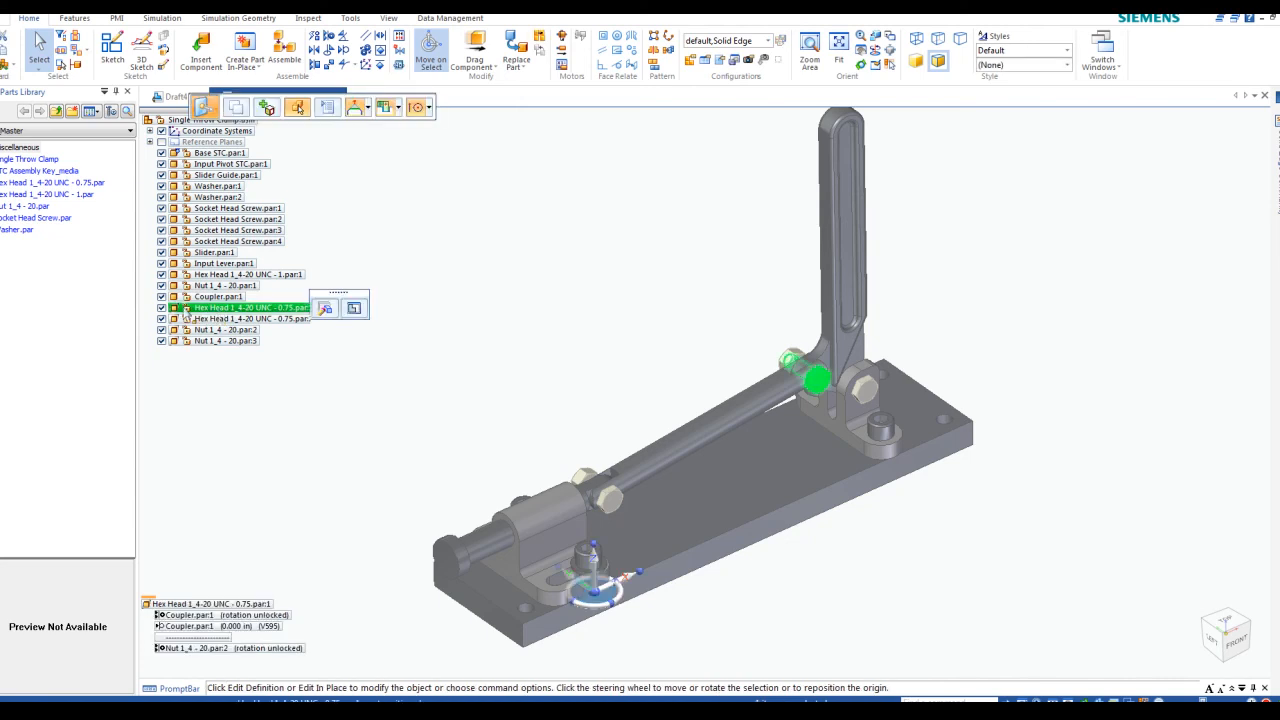
pyautogui.doubleClick(194, 309)
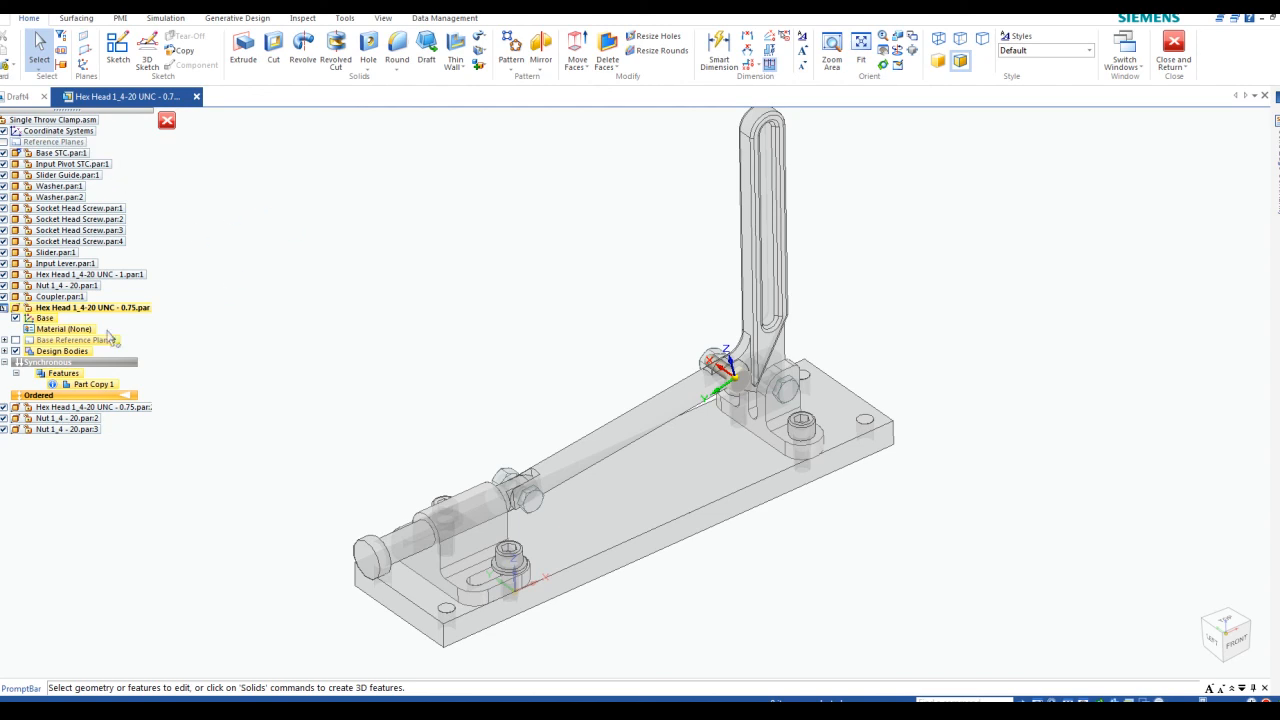
# - Switch the 0.75 hex head part to the Synchronous environment and back to Ordered
pyautogui.rightClick(55, 365)
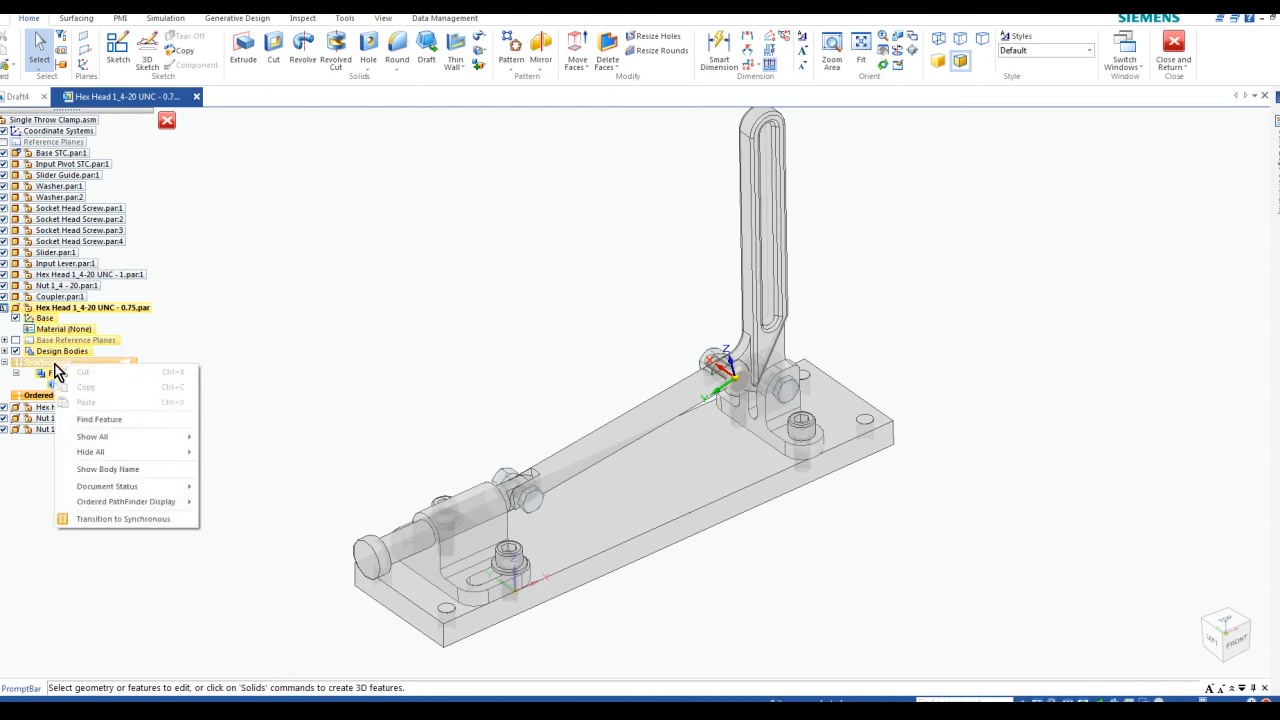
pyautogui.click(130, 519)
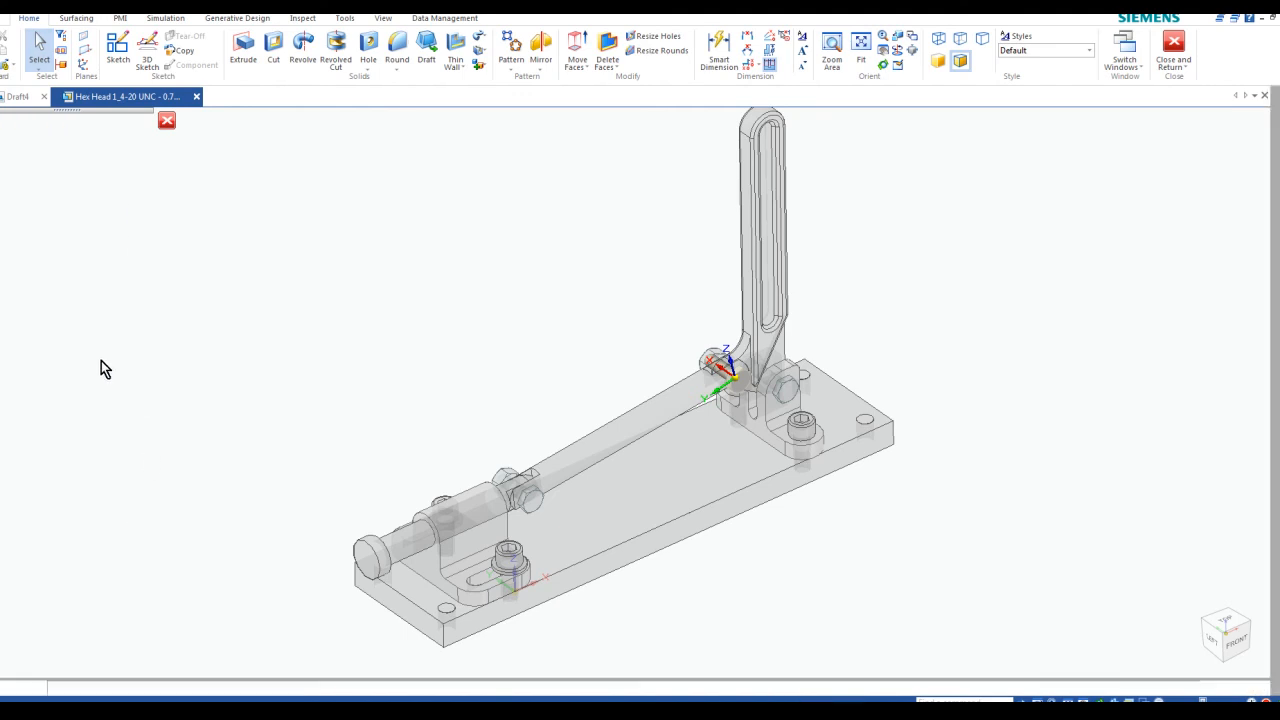
pyautogui.rightClick(71, 364)
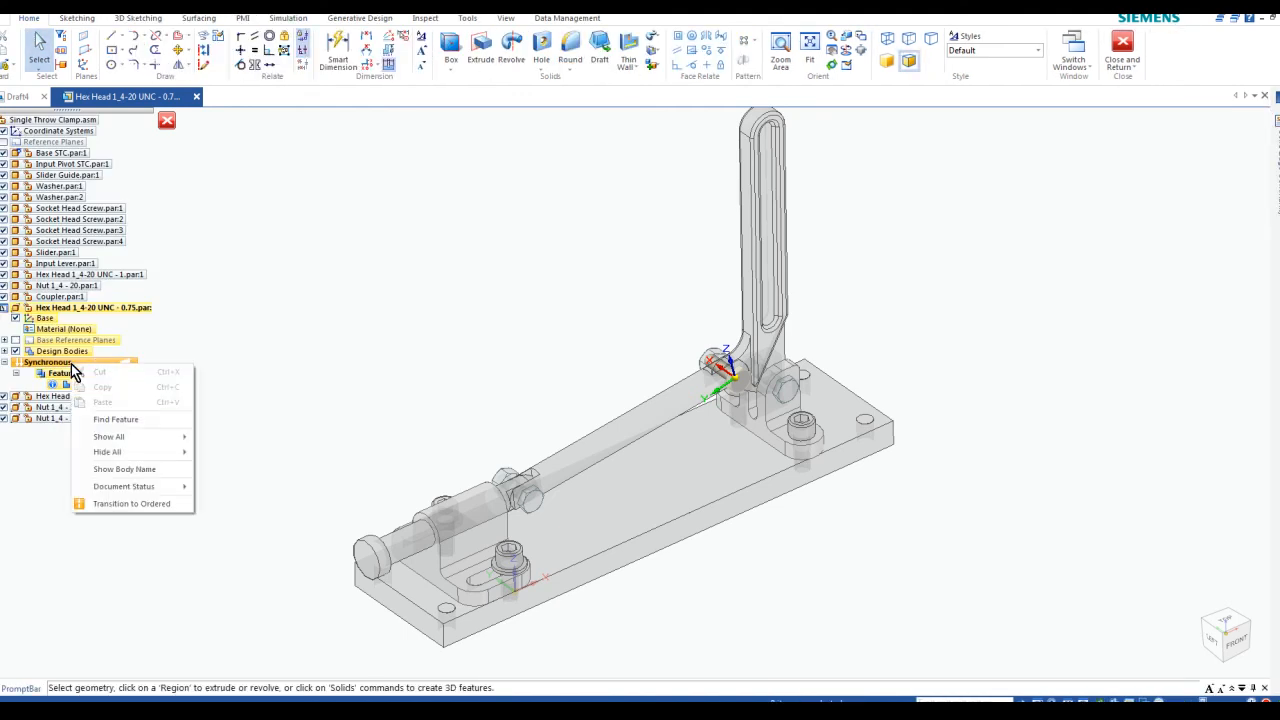
pyautogui.click(134, 505)
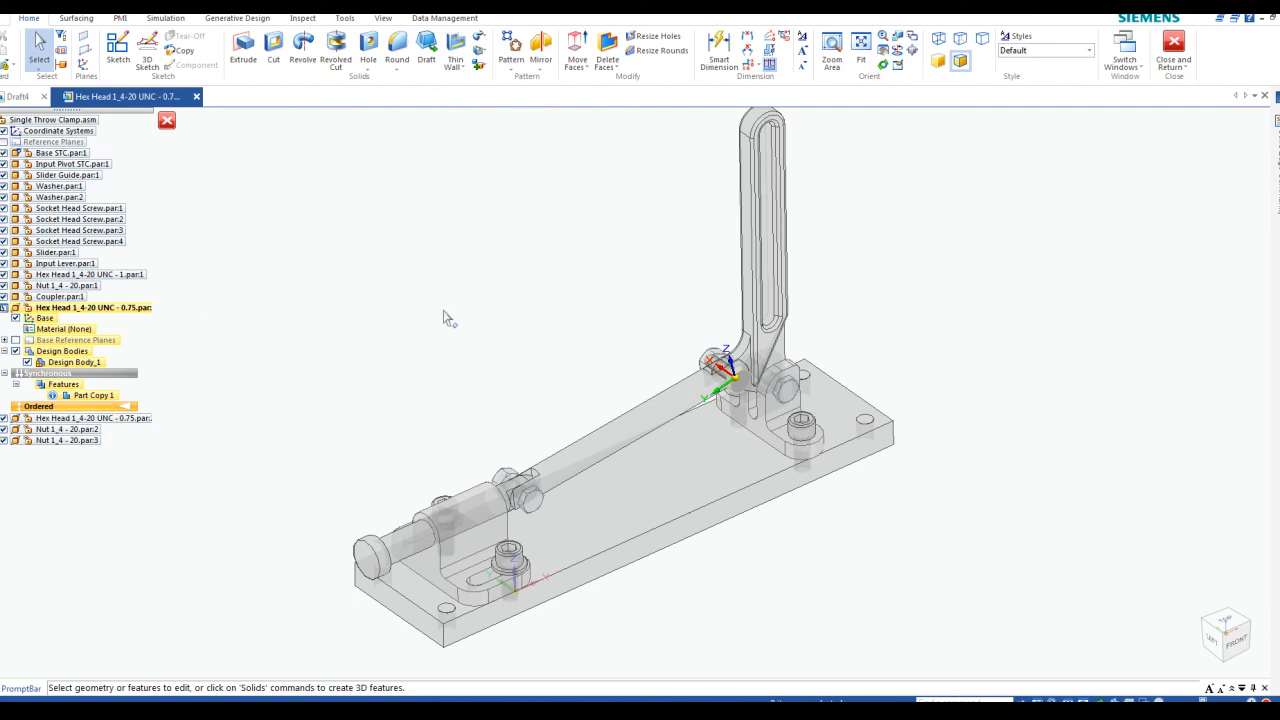
pyautogui.click(16, 385)
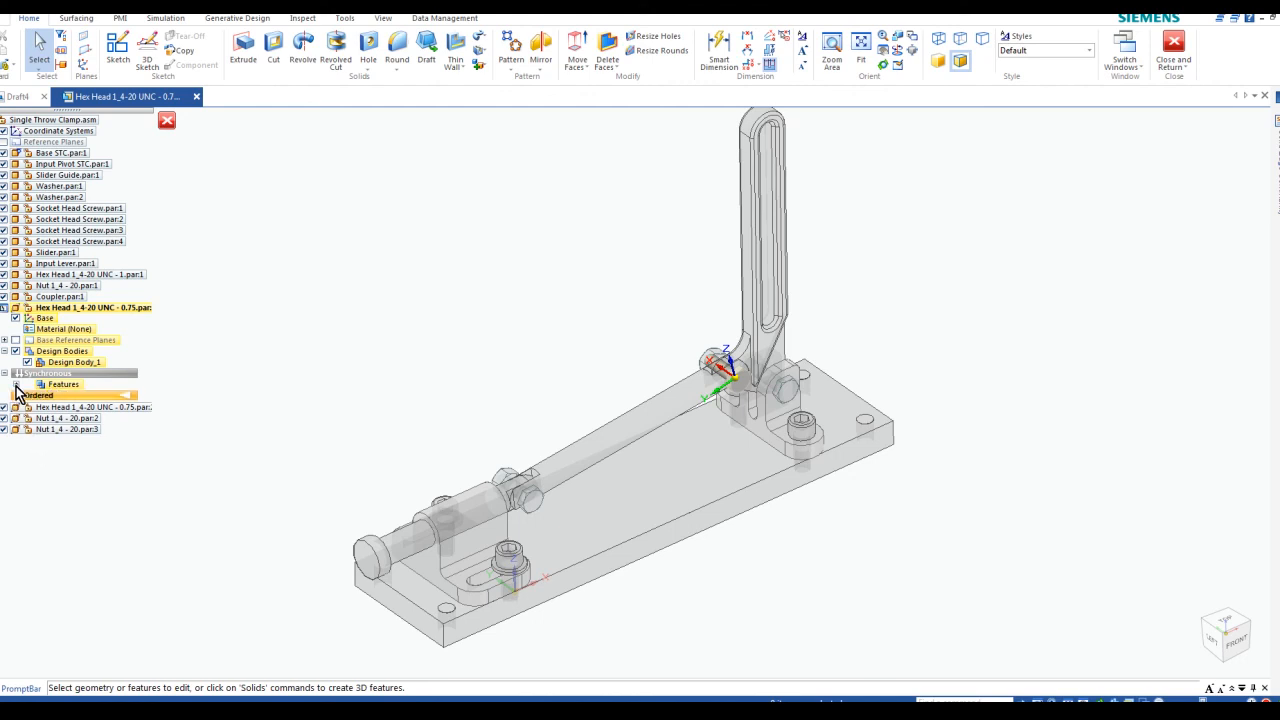
# - Apply the Steel material to the 0.75 hex head part, replacing all its face styles, and return to the assembly
pyautogui.doubleClick(53, 335)
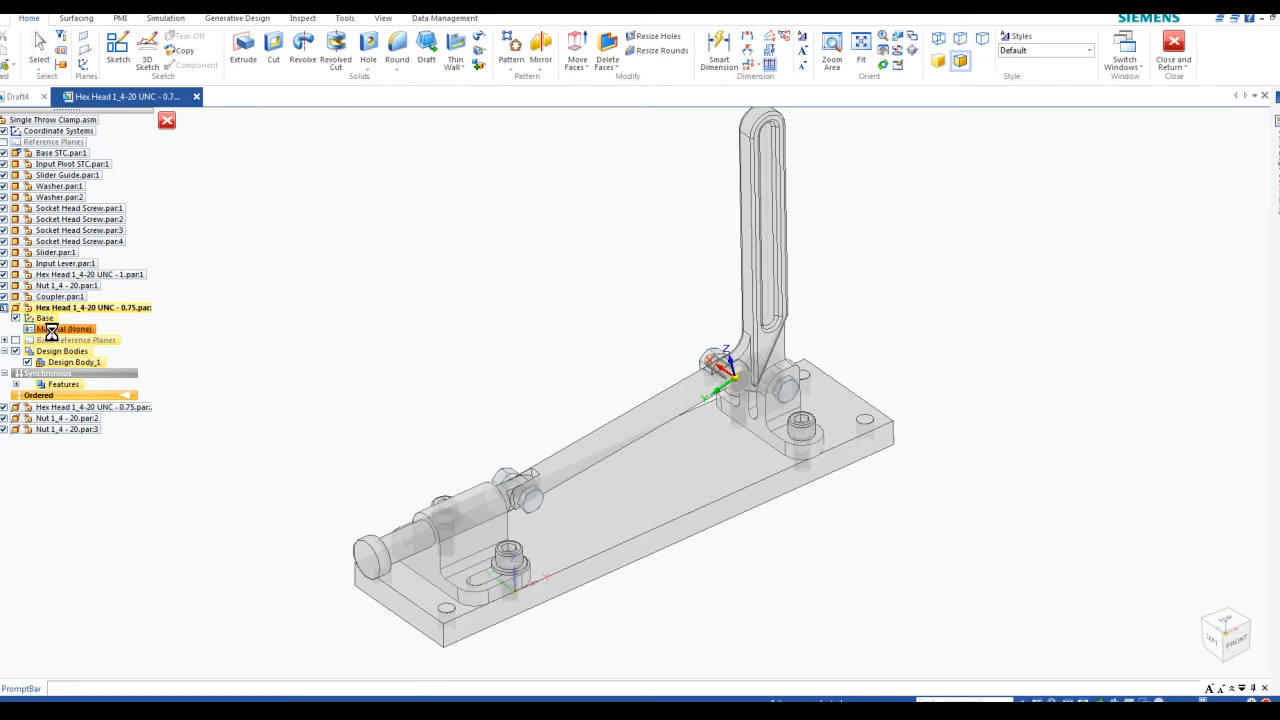
pyautogui.click(218, 276)
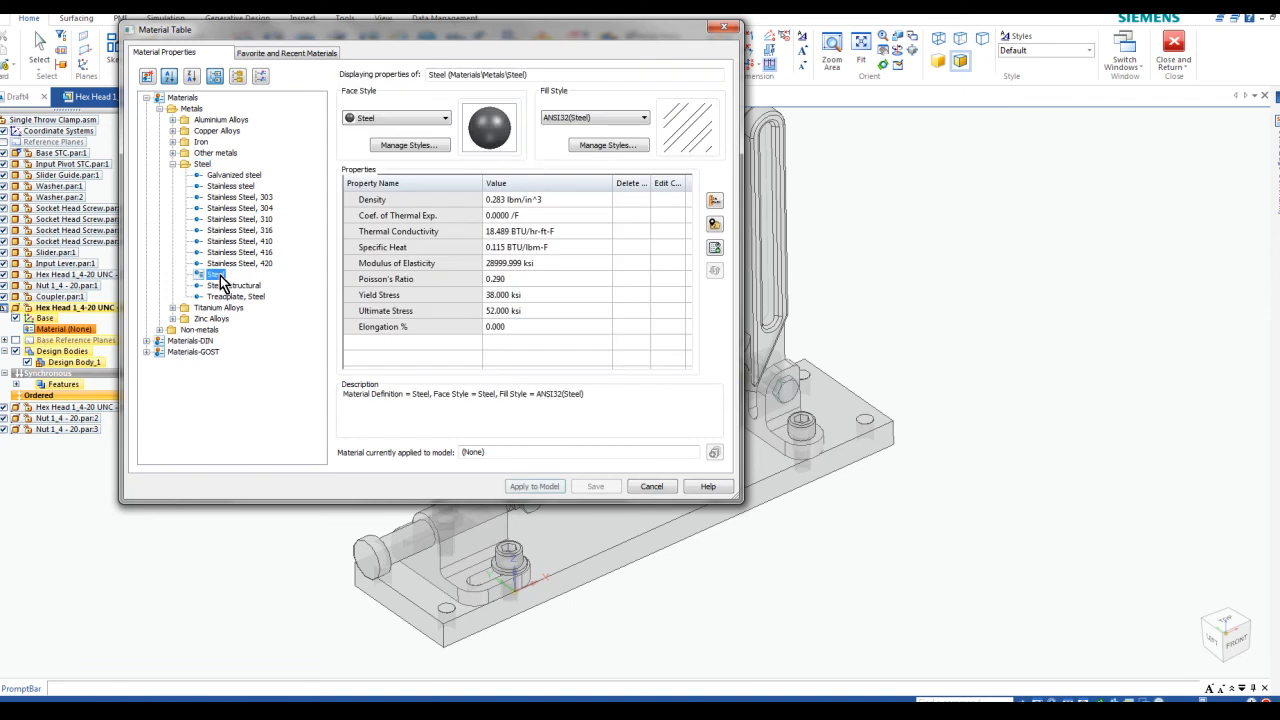
pyautogui.click(533, 487)
pyautogui.click(693, 416)
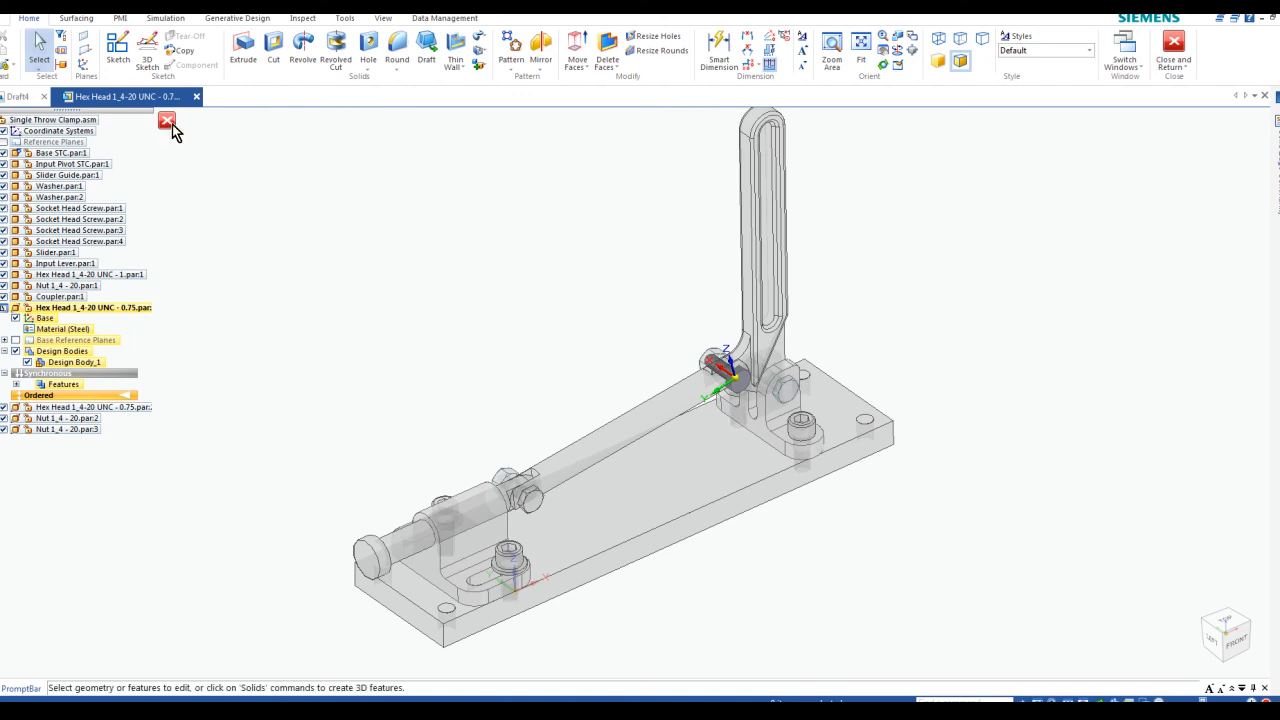
pyautogui.click(1175, 48)
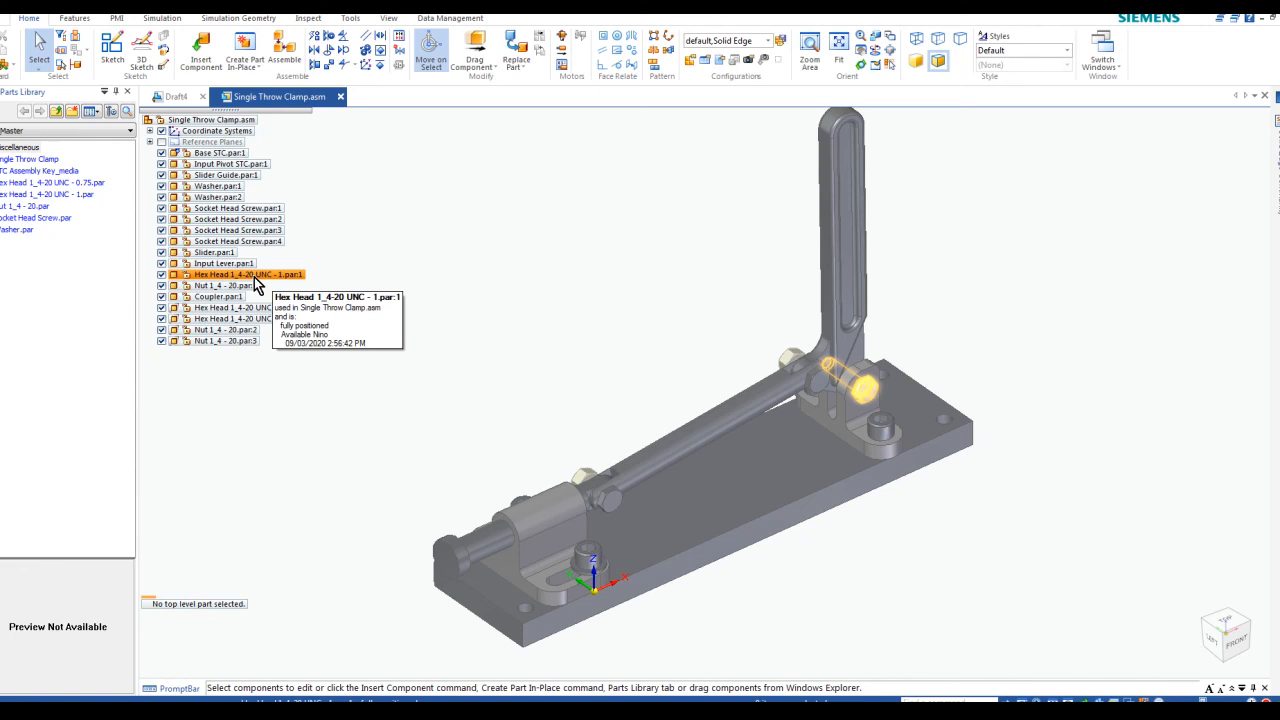
# - Open the Hex Head 1_4-20 UNC - 1 part, apply Steel with its face style, and close the part
pyautogui.rightClick(254, 277)
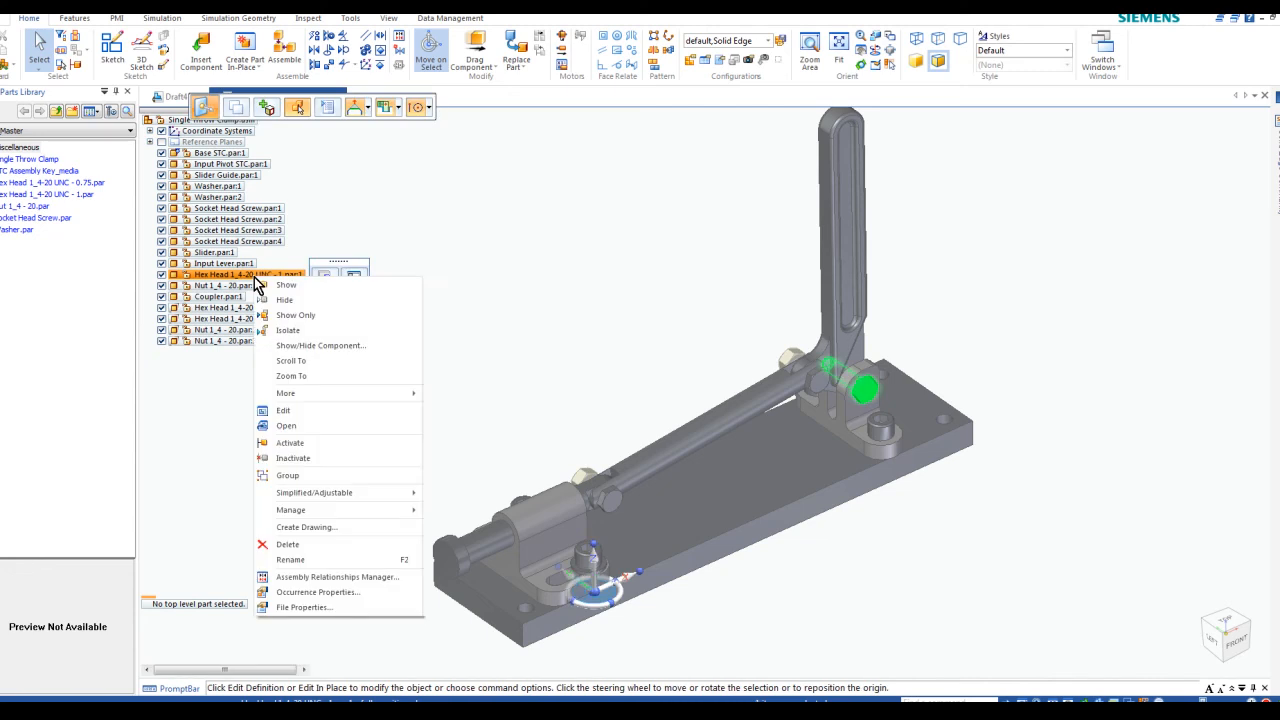
pyautogui.click(317, 426)
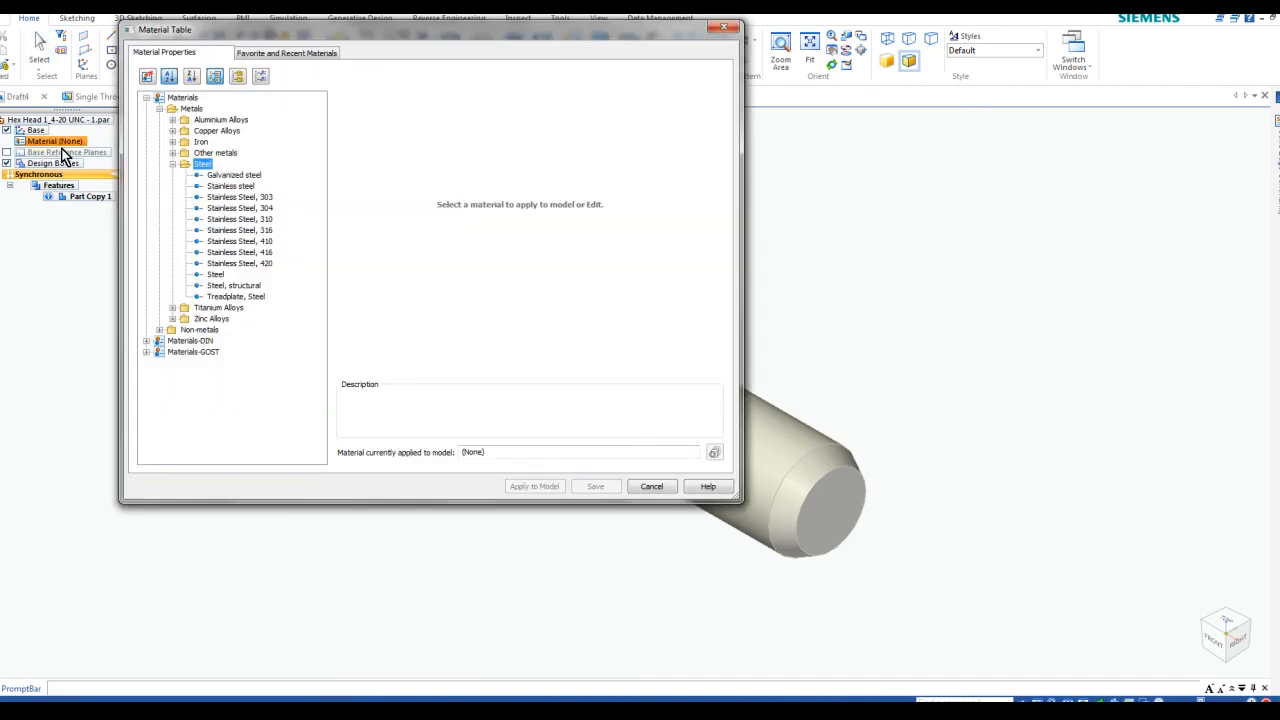
pyautogui.click(217, 275)
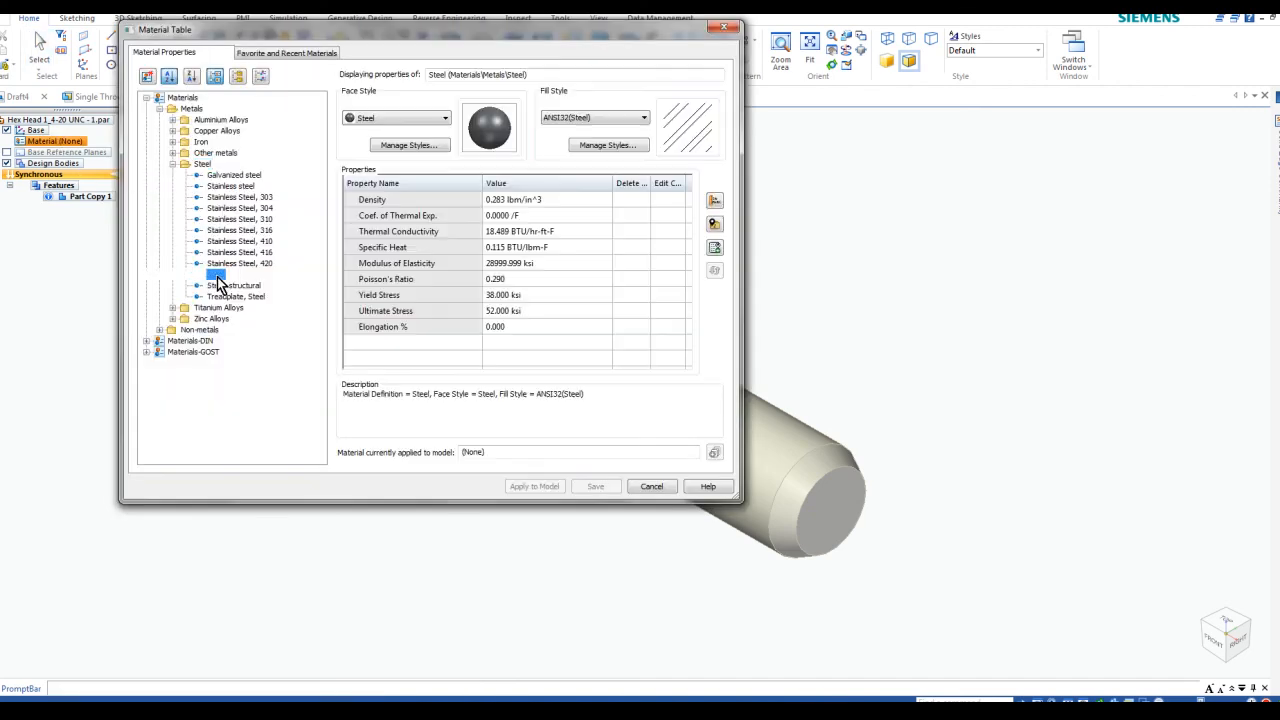
pyautogui.click(550, 486)
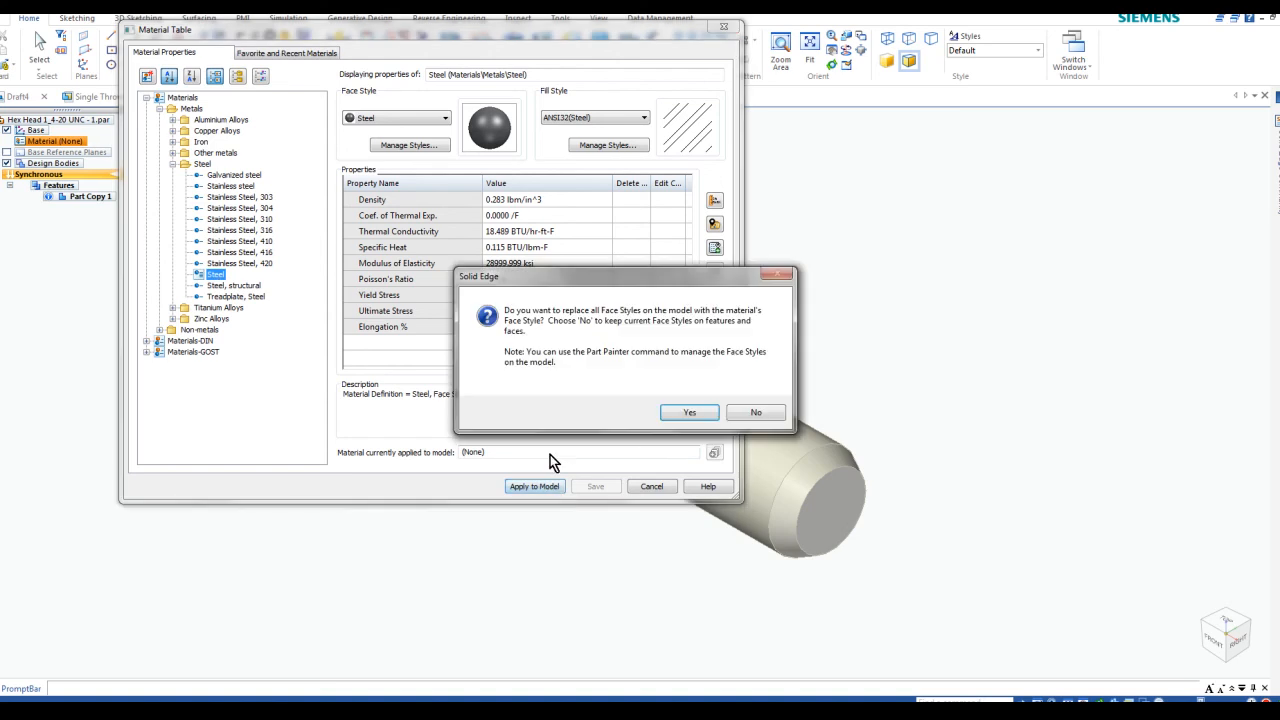
pyautogui.click(690, 412)
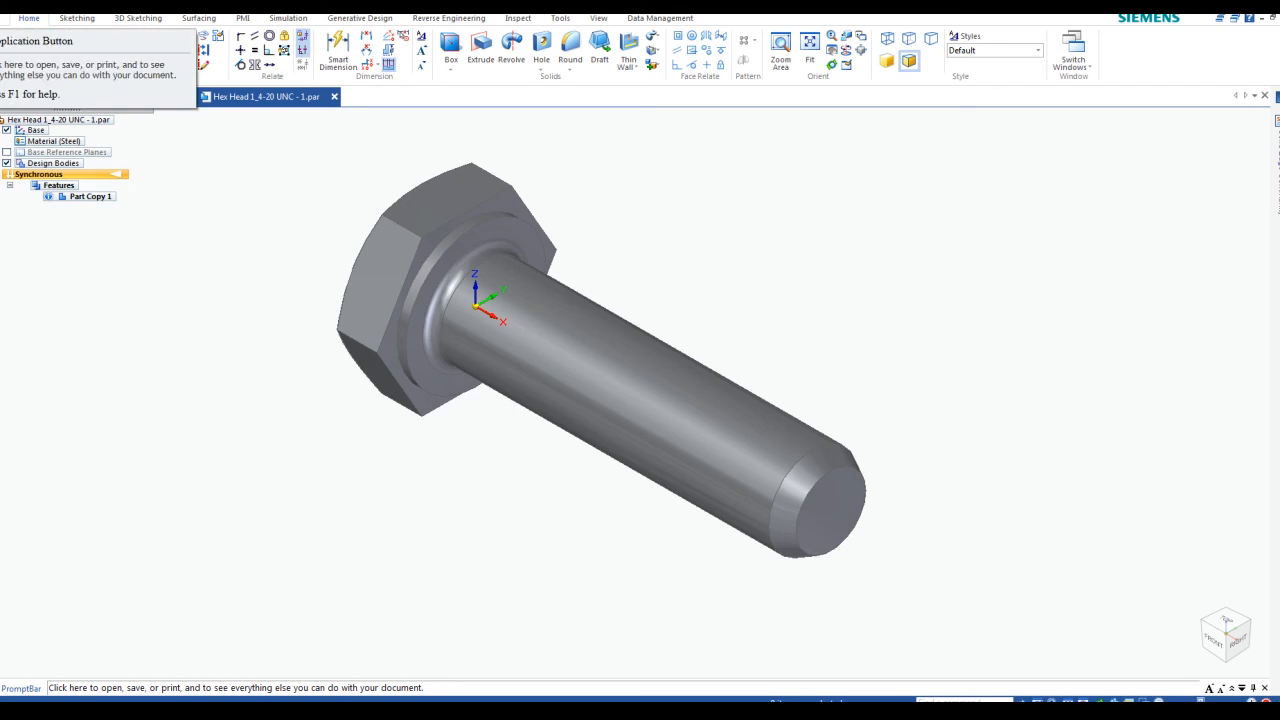
pyautogui.click(8, 42)
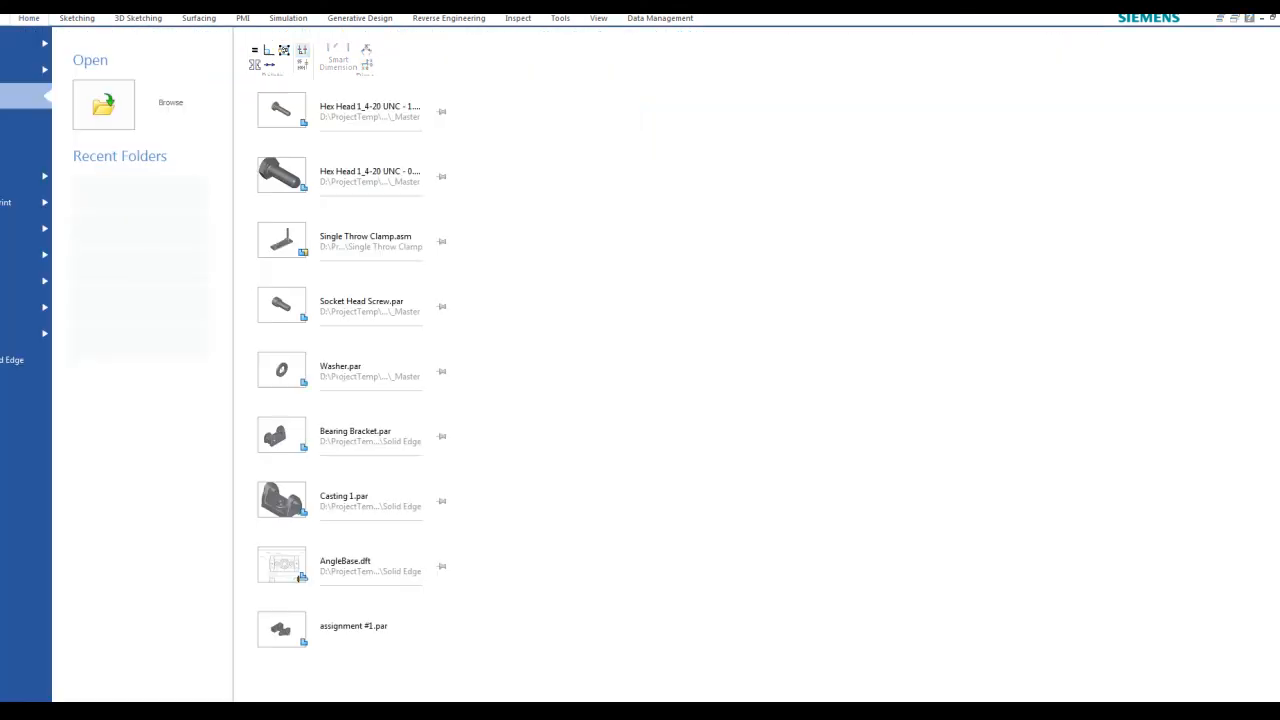
pyautogui.press('Escape')
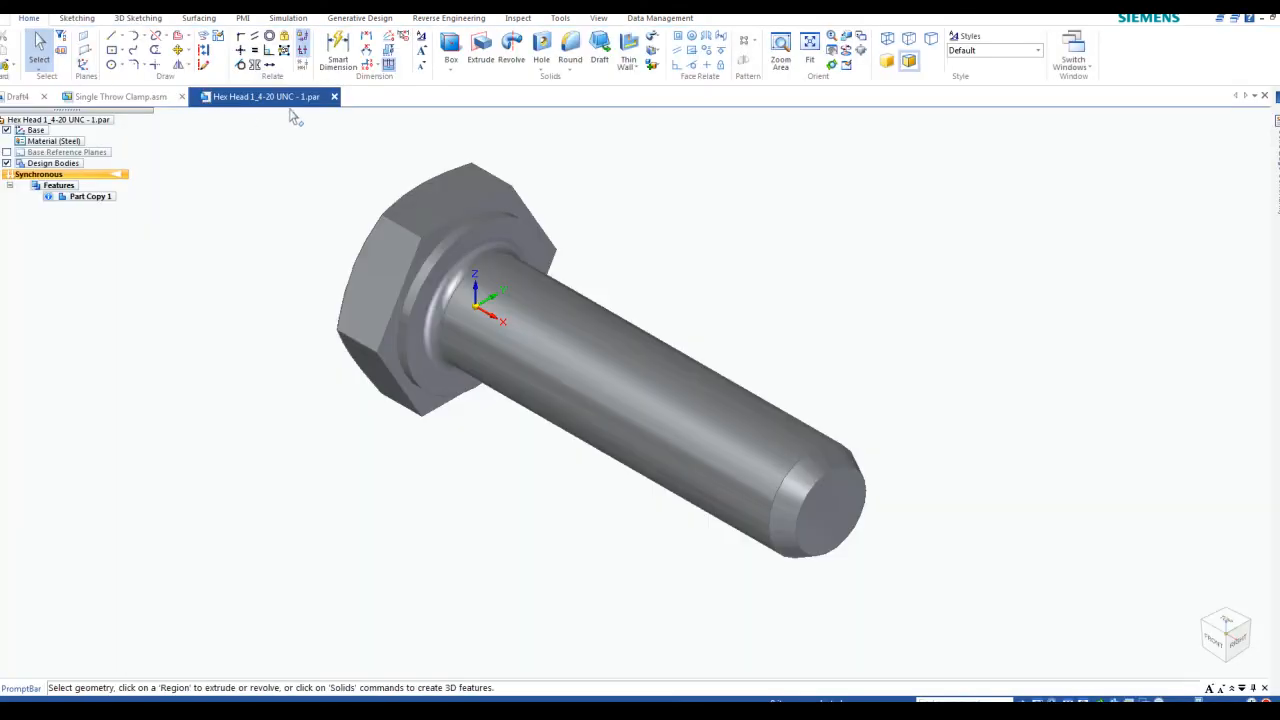
pyautogui.click(335, 97)
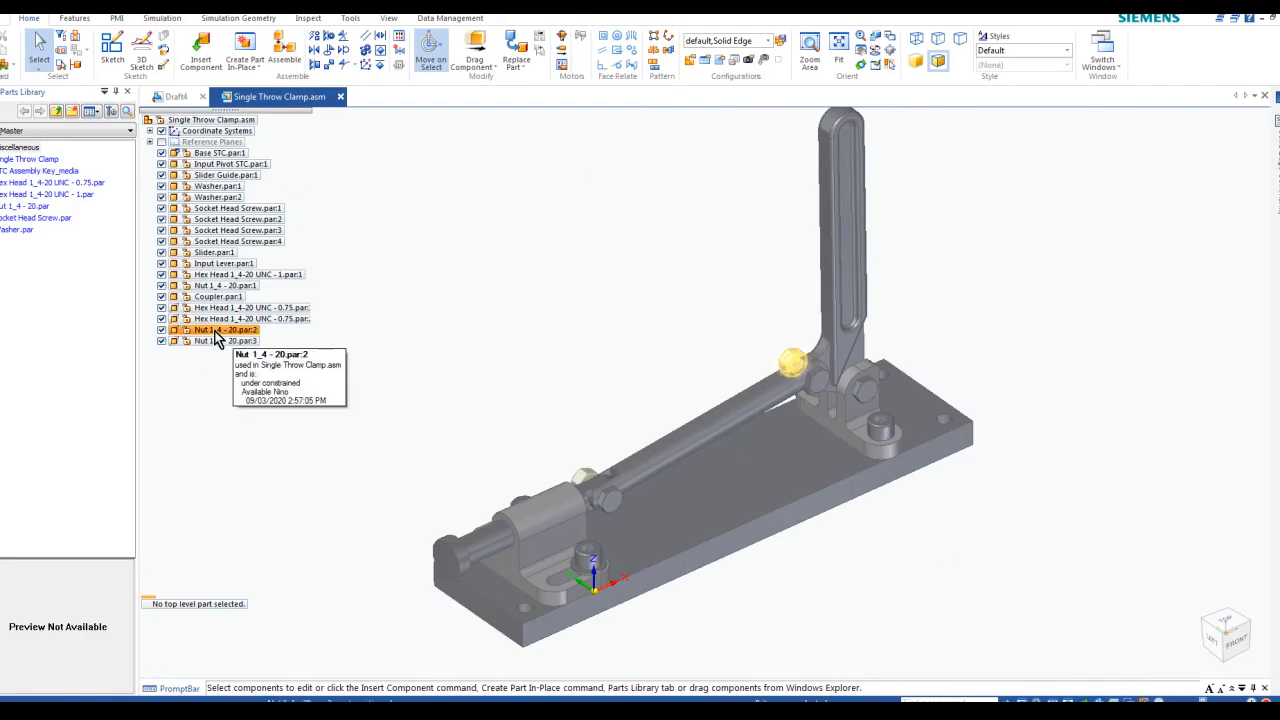
# - Open the Nut 1_4 - 20 part, apply Steel with its face style, and save and close the part
pyautogui.click(218, 337)
pyautogui.rightClick(218, 337)
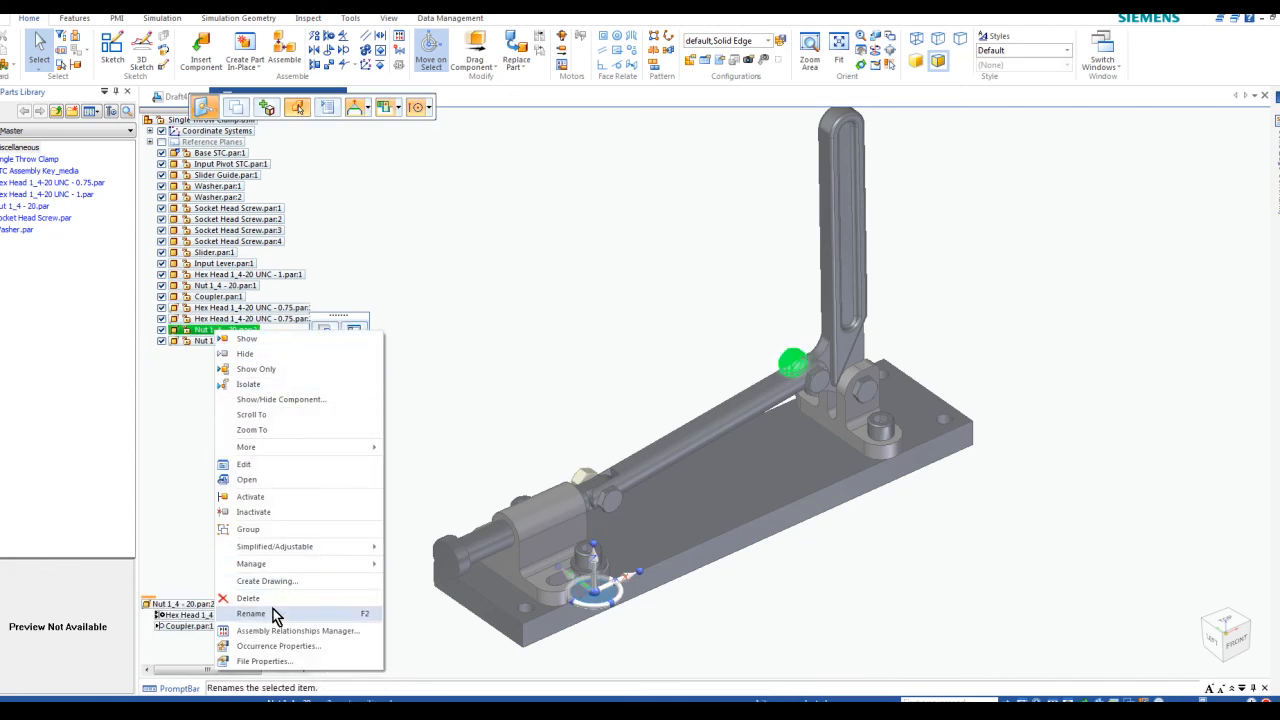
pyautogui.click(283, 476)
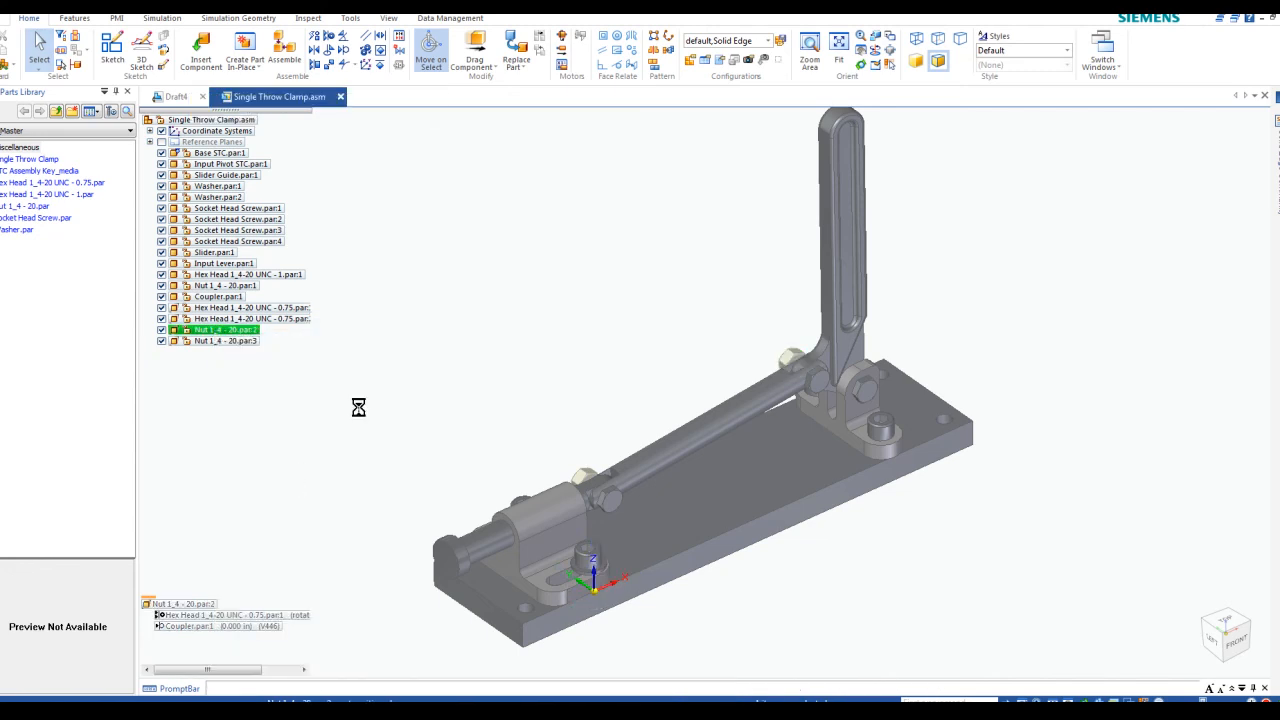
pyautogui.doubleClick(63, 142)
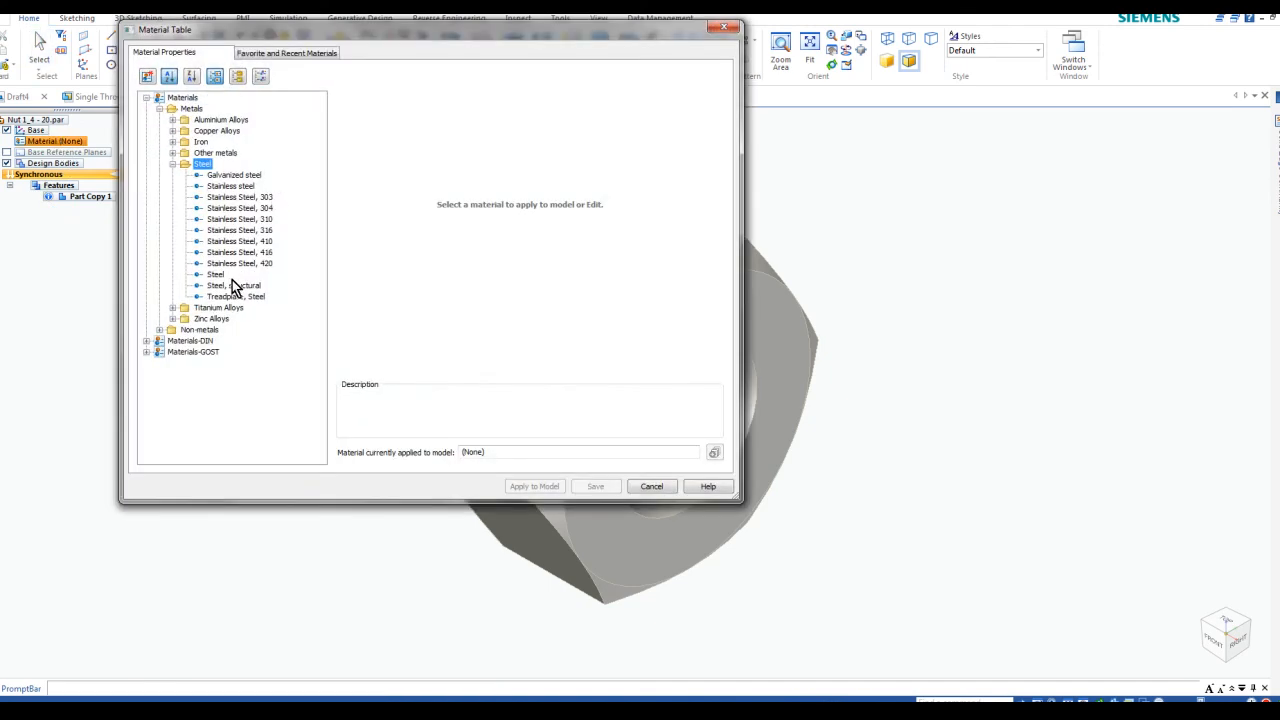
pyautogui.click(216, 274)
pyautogui.click(538, 487)
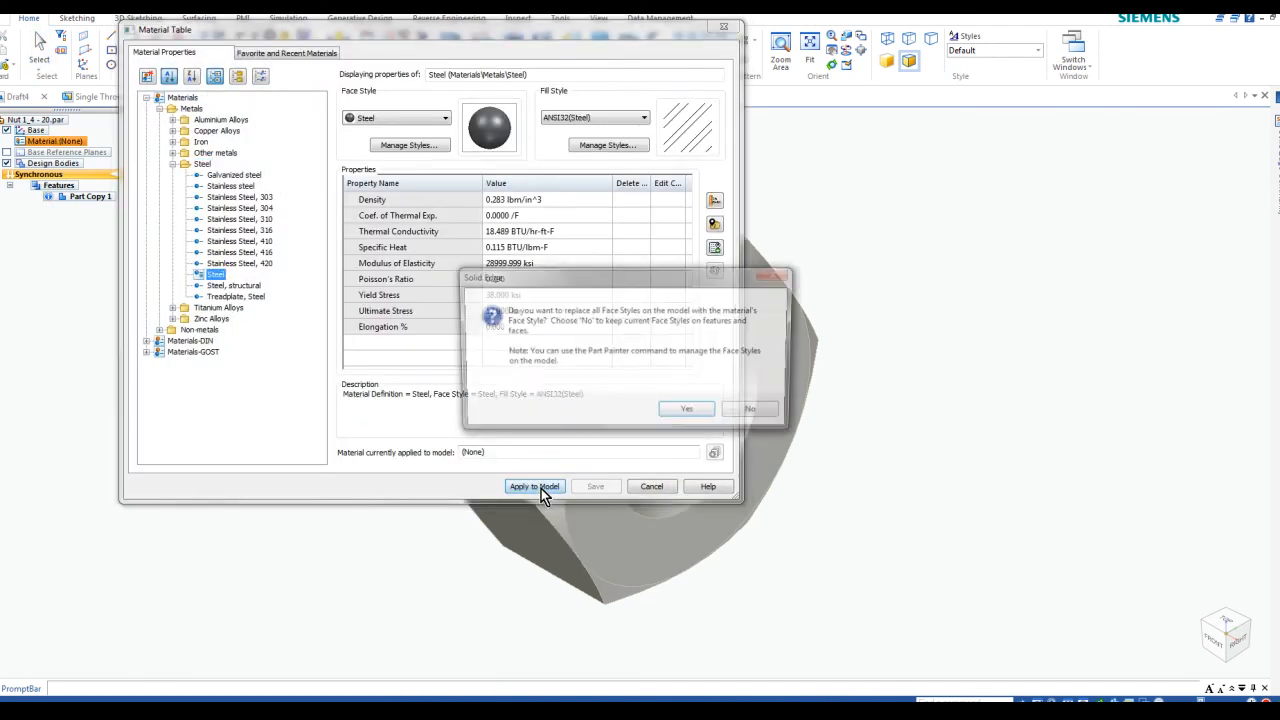
pyautogui.click(682, 408)
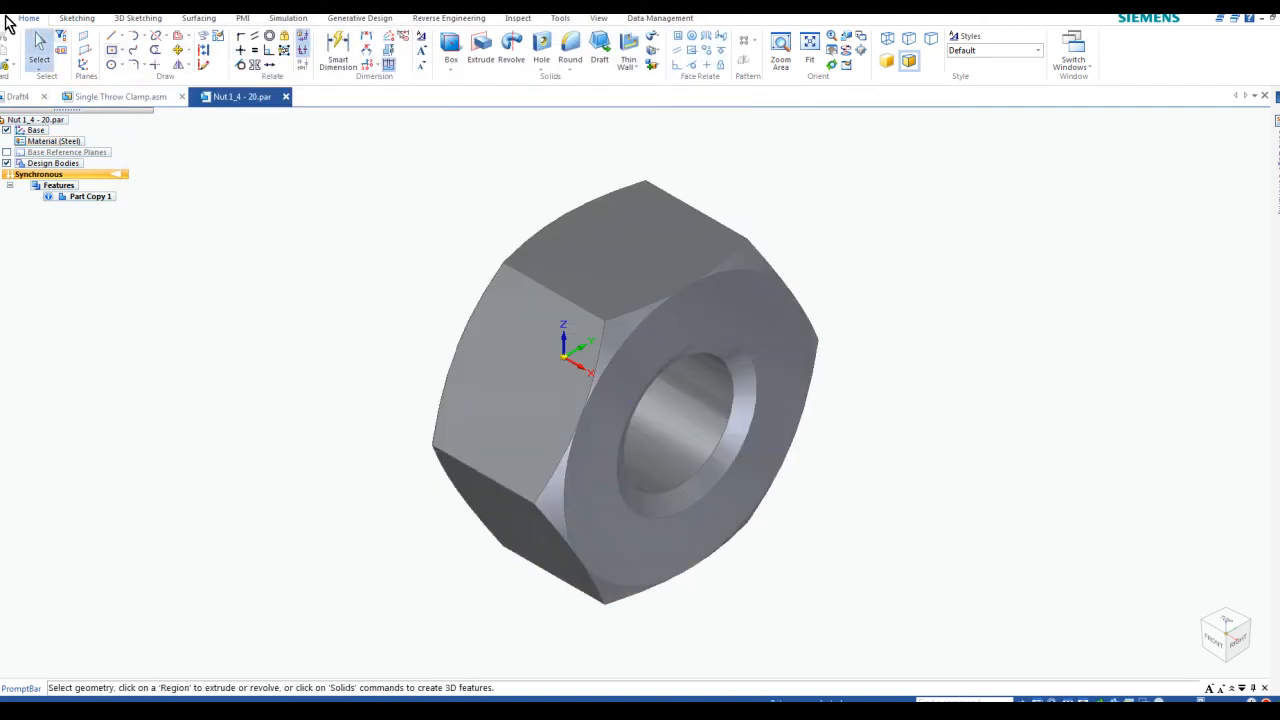
pyautogui.hotkey('ctrl', 's')
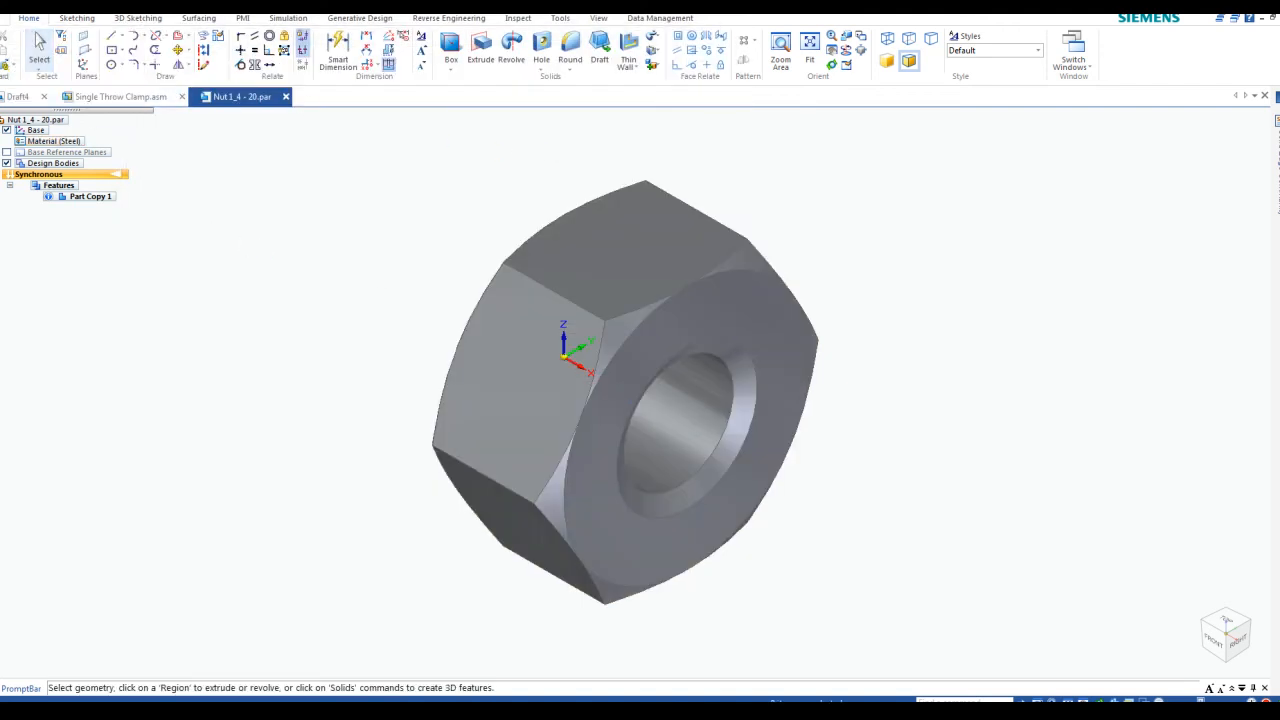
pyautogui.click(286, 97)
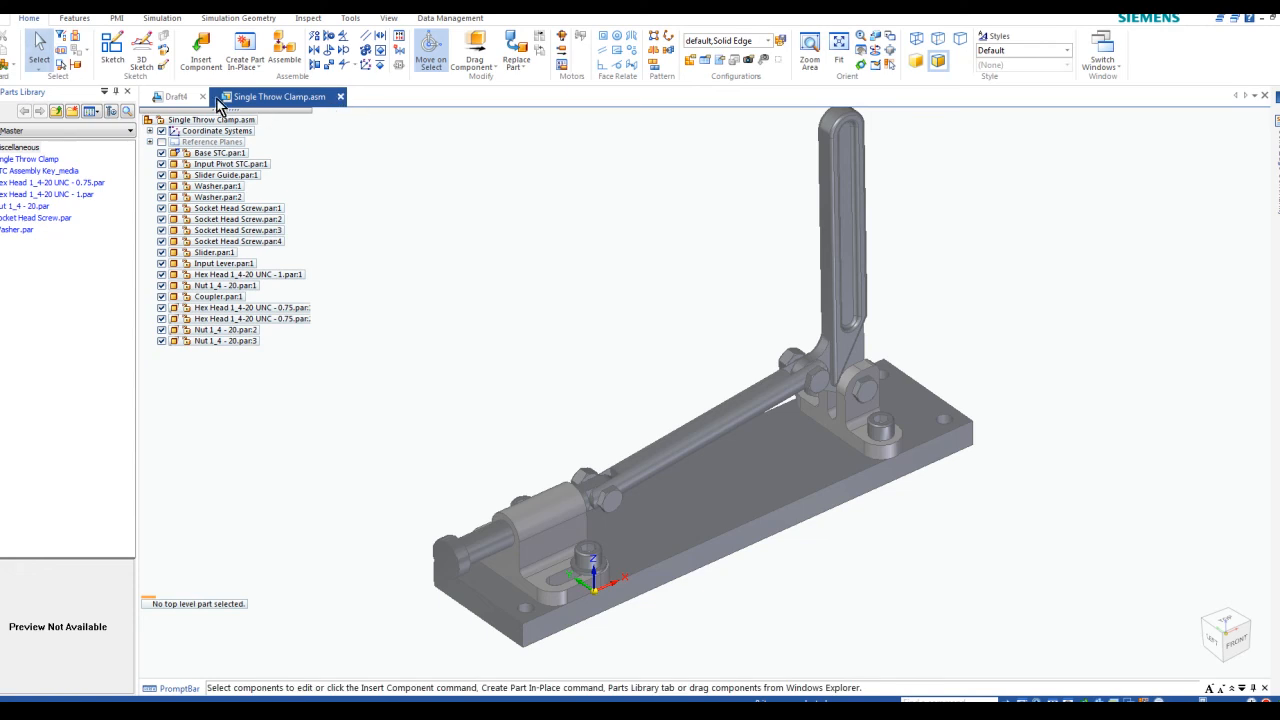
# - Return to the Draft4 drawing and update its out-of-date drawing views
pyautogui.click(173, 96)
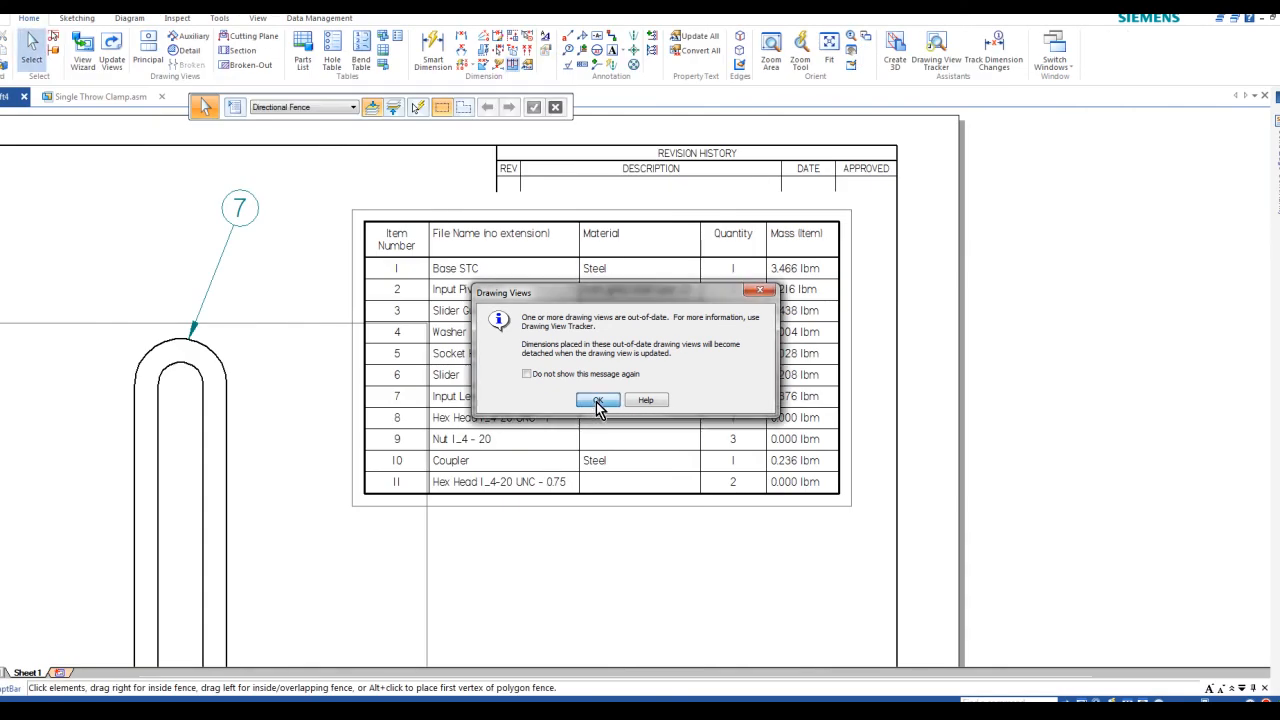
pyautogui.click(597, 401)
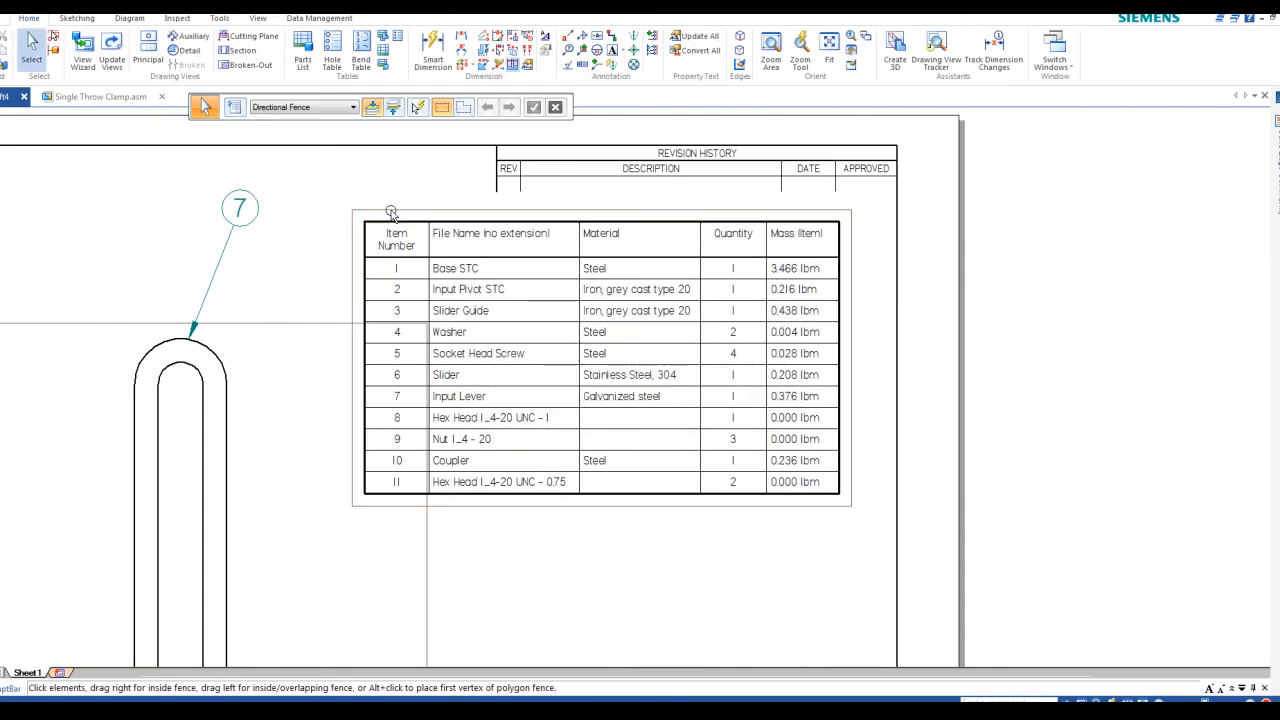
pyautogui.scroll(-2, 490, 478)
pyautogui.scroll(-5, 480, 474)
pyautogui.scroll(3, 349, 549)
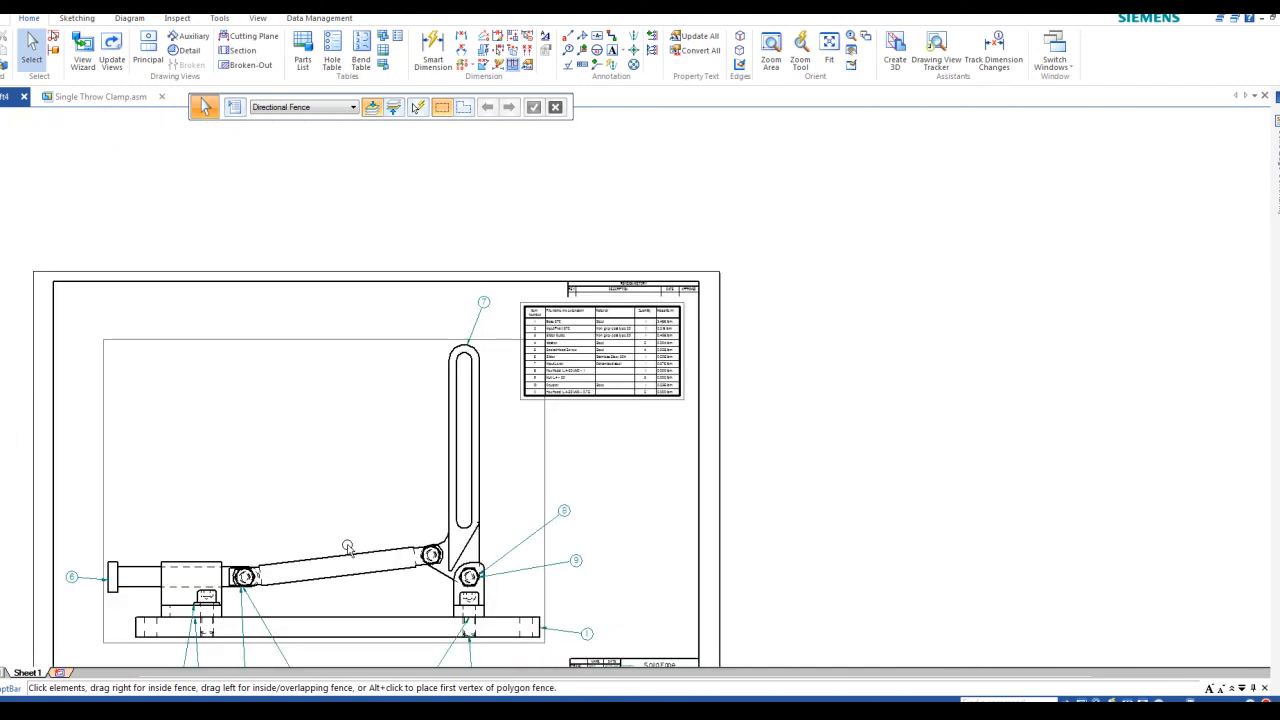
pyautogui.scroll(4, 648, 351)
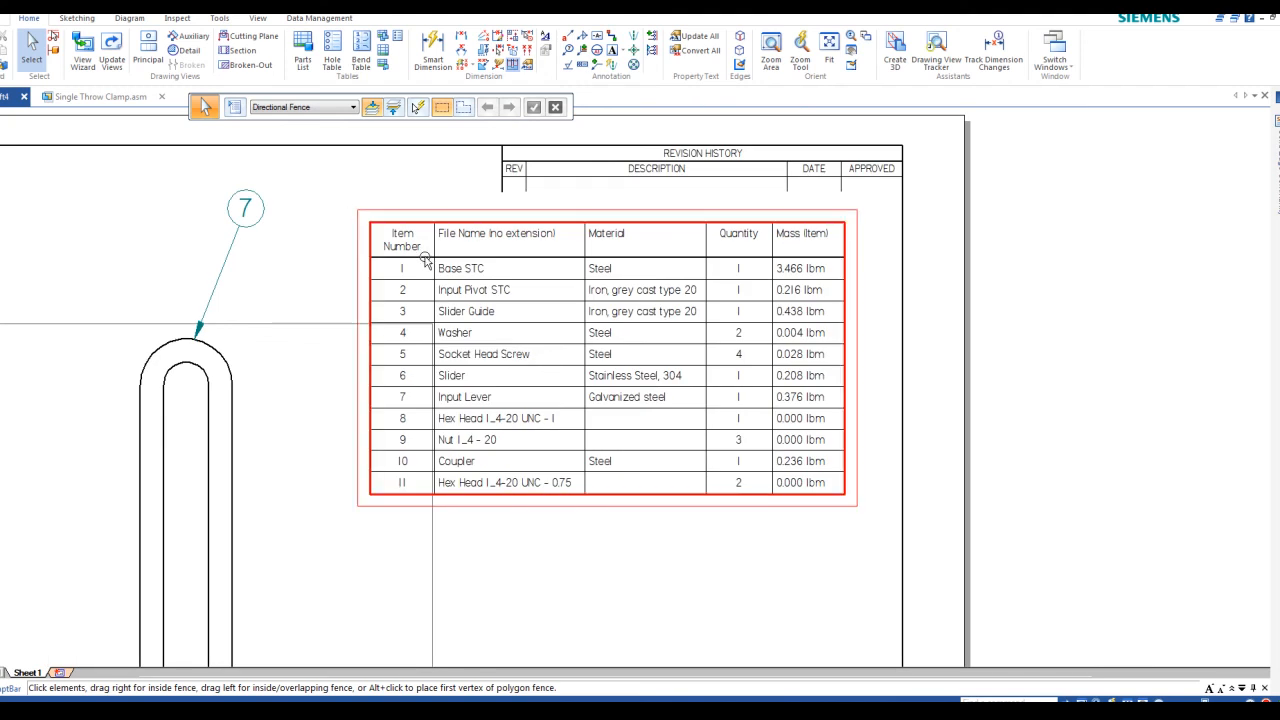
pyautogui.click(113, 50)
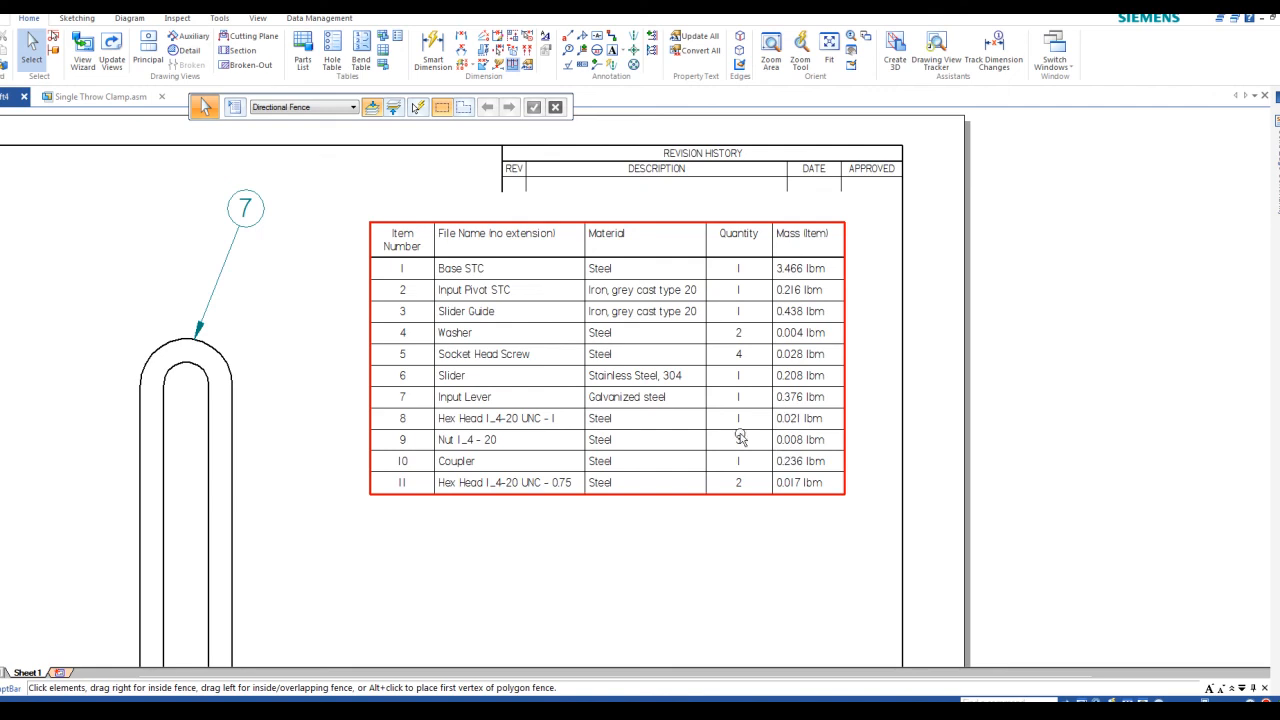
# - Move the parts list up and right, close to the sheet border just below the revision history table
pyautogui.scroll(-3, 504, 517)
pyautogui.moveTo(529, 365); pyautogui.dragTo(552, 356)
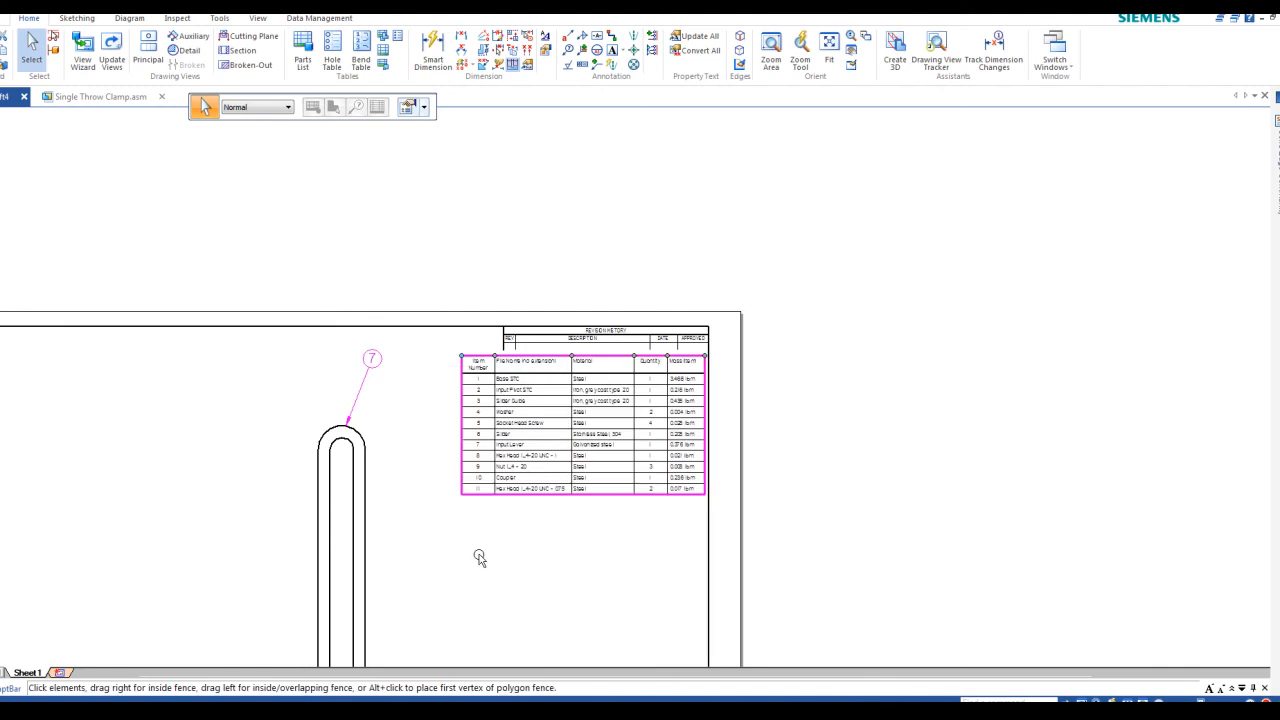
pyautogui.click(503, 551)
pyautogui.scroll(4, 503, 551)
pyautogui.scroll(-6, 500, 555)
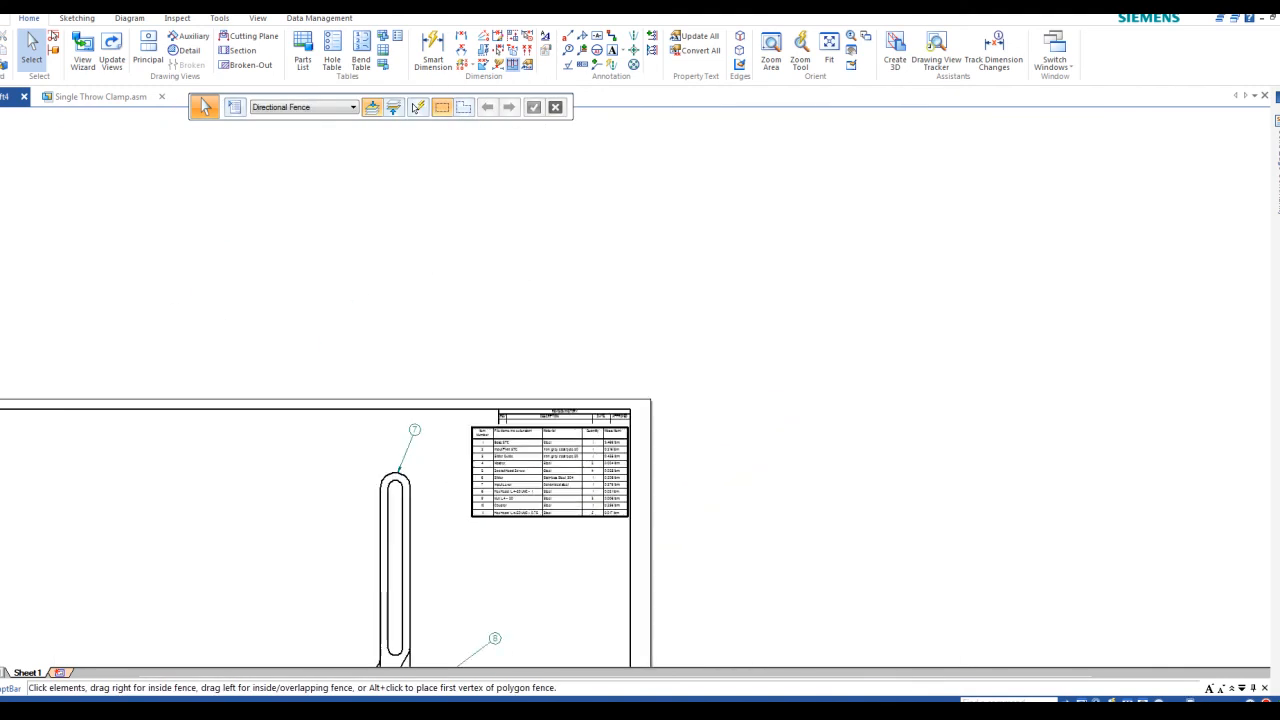
pyautogui.hotkey('ctrl', 'shift', 'f')
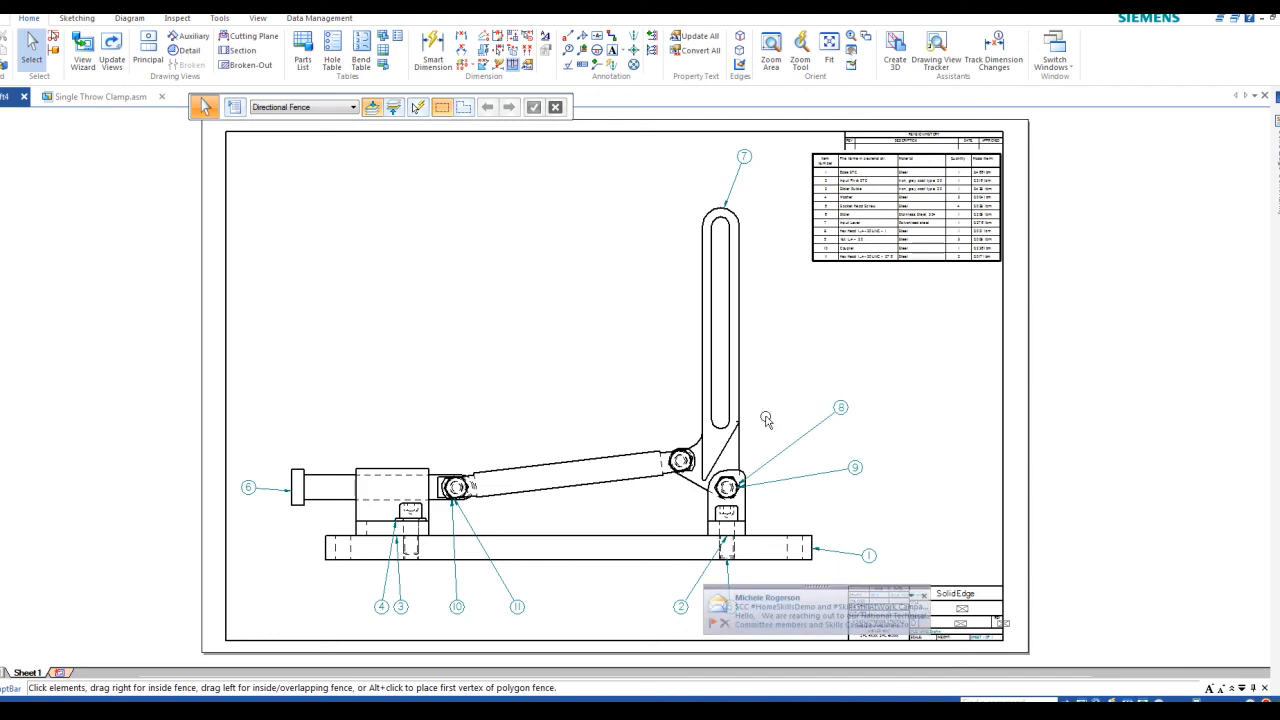
pyautogui.click(924, 597)
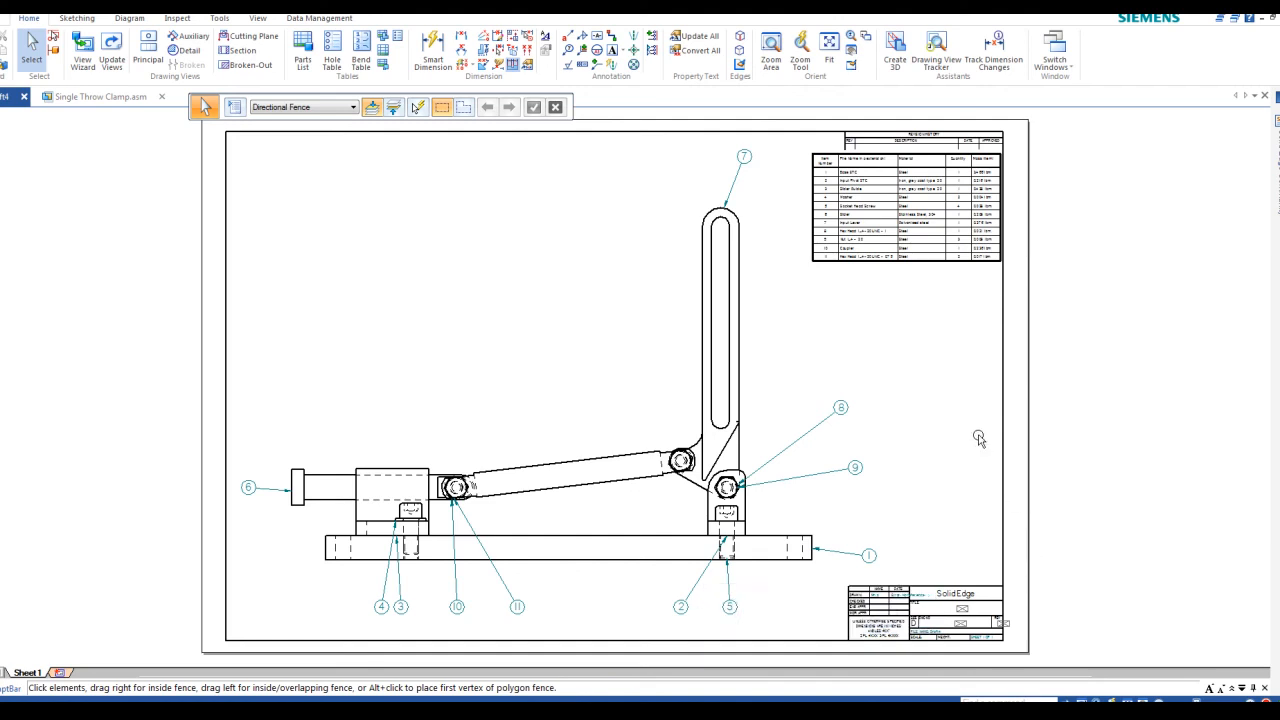